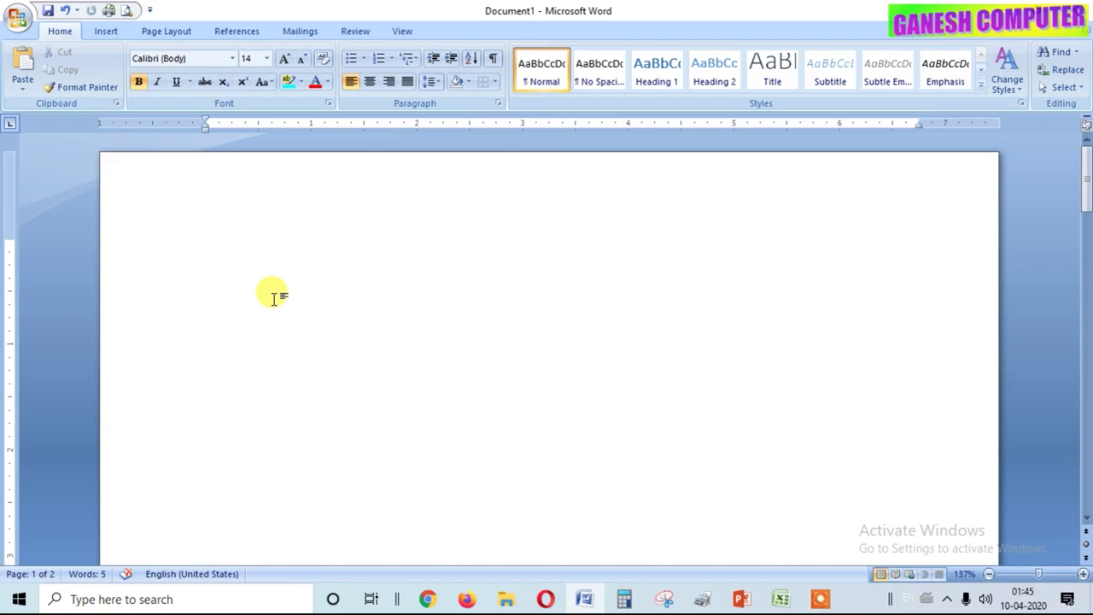
Step: Generate five paragraphs of sample text with =rand(5,1)
type("=")
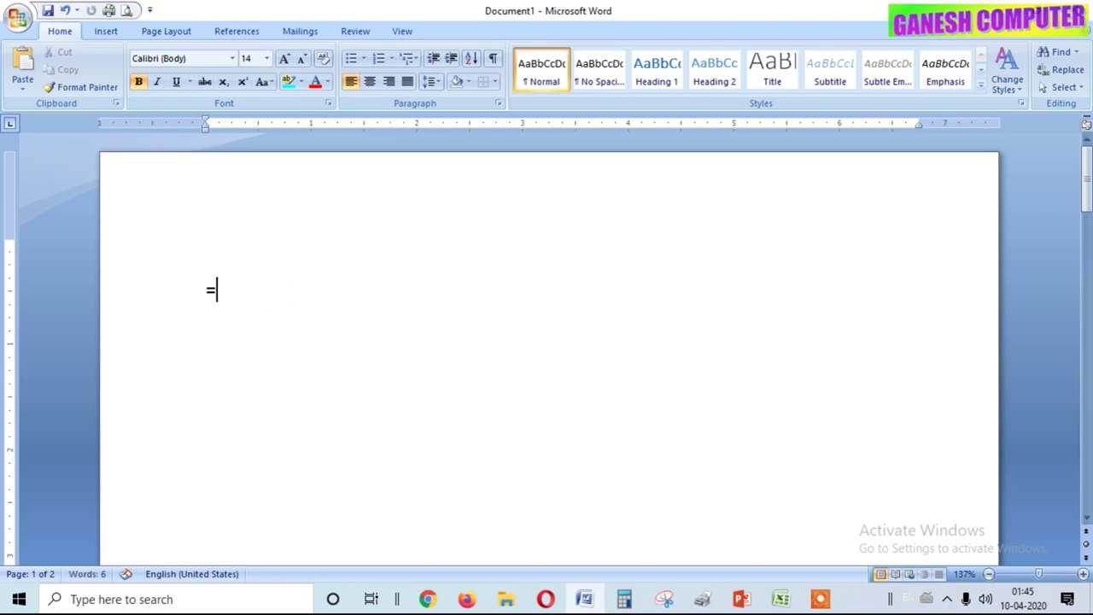
type("ra")
type("nd(")
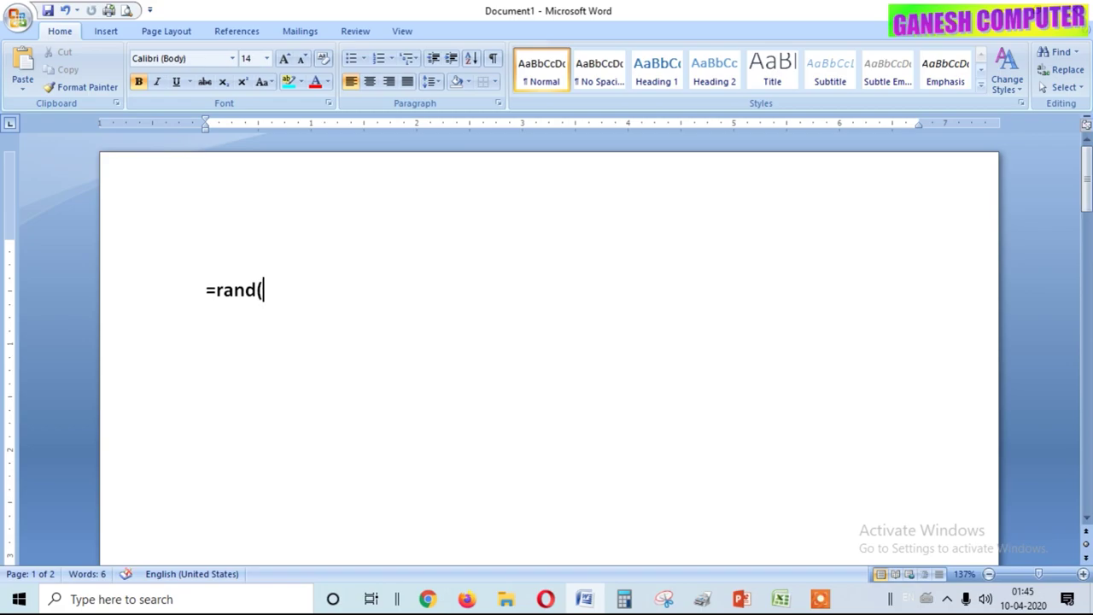
type("5")
type(",")
type("1")
type(")")
key("Return")
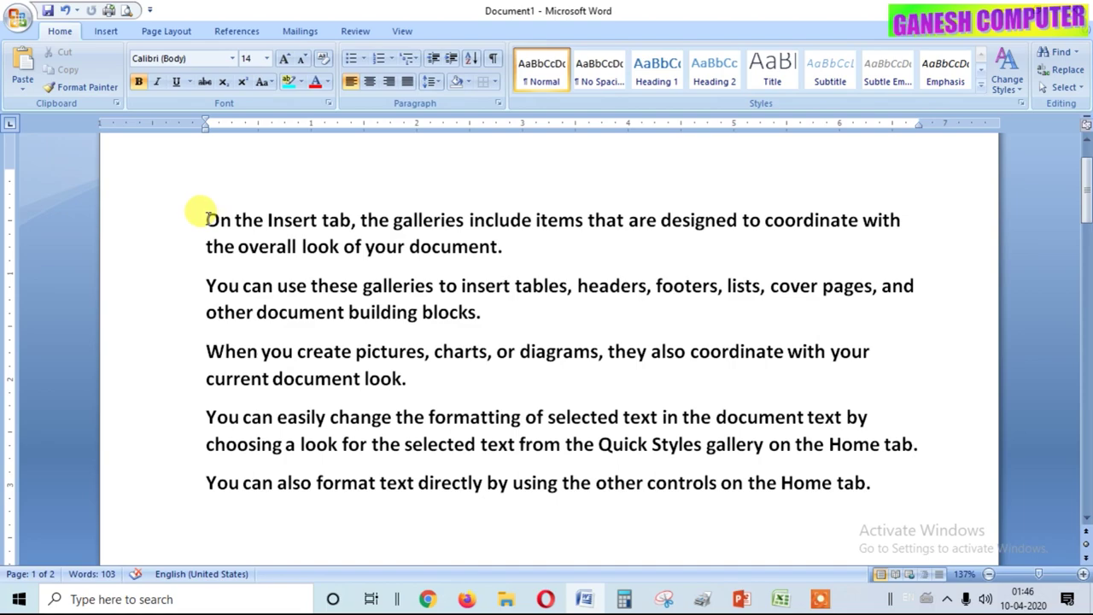
Step: Apply arrowhead bullets to all five sample paragraphs
left_click_drag(206, 220, 899, 487)
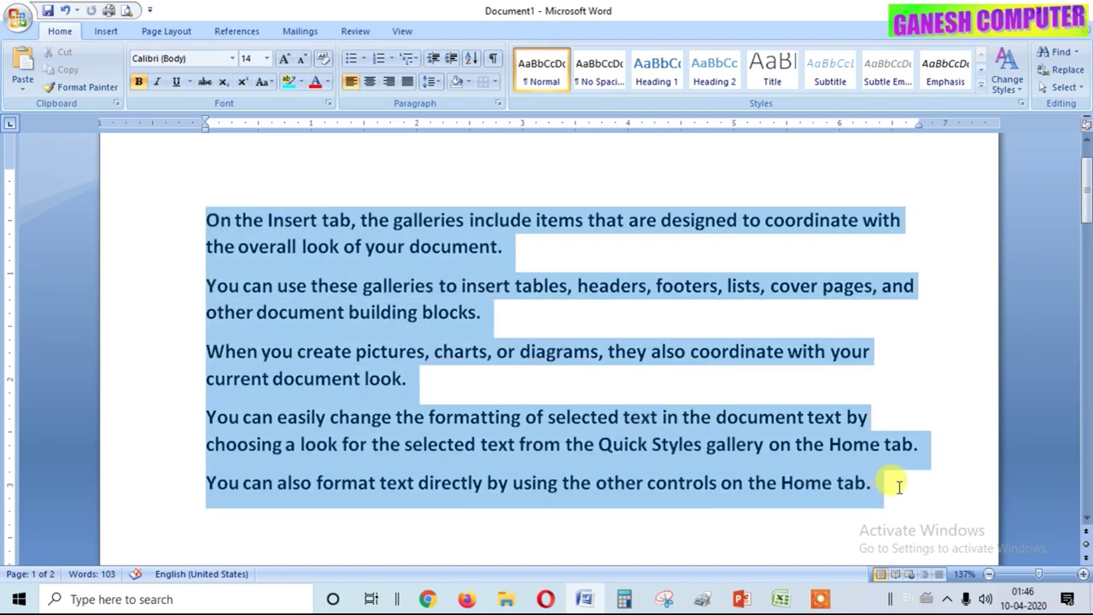
left_click(363, 60)
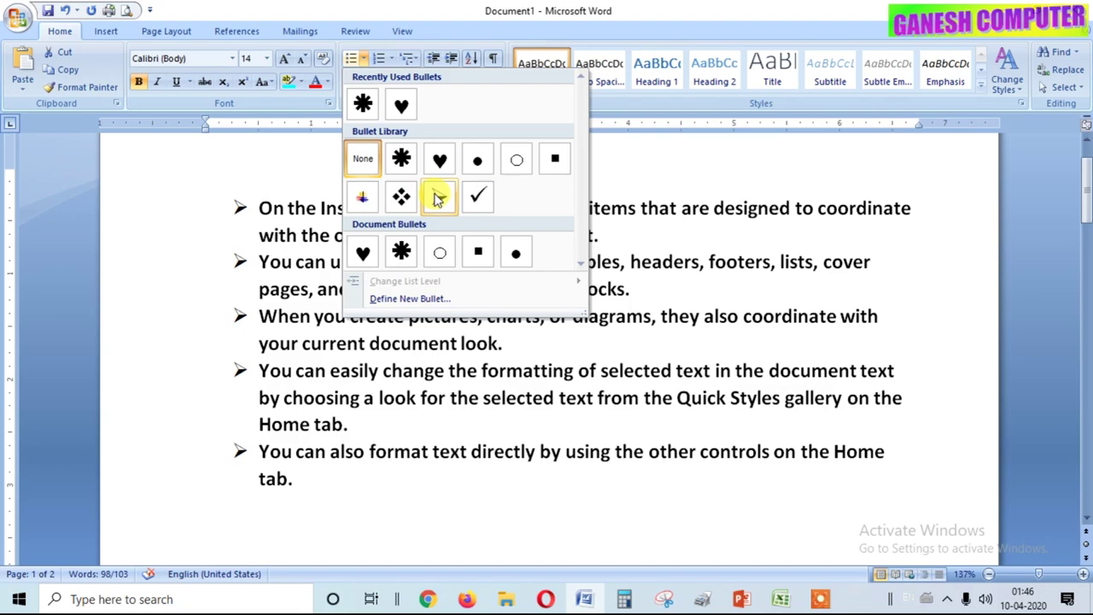
left_click(438, 198)
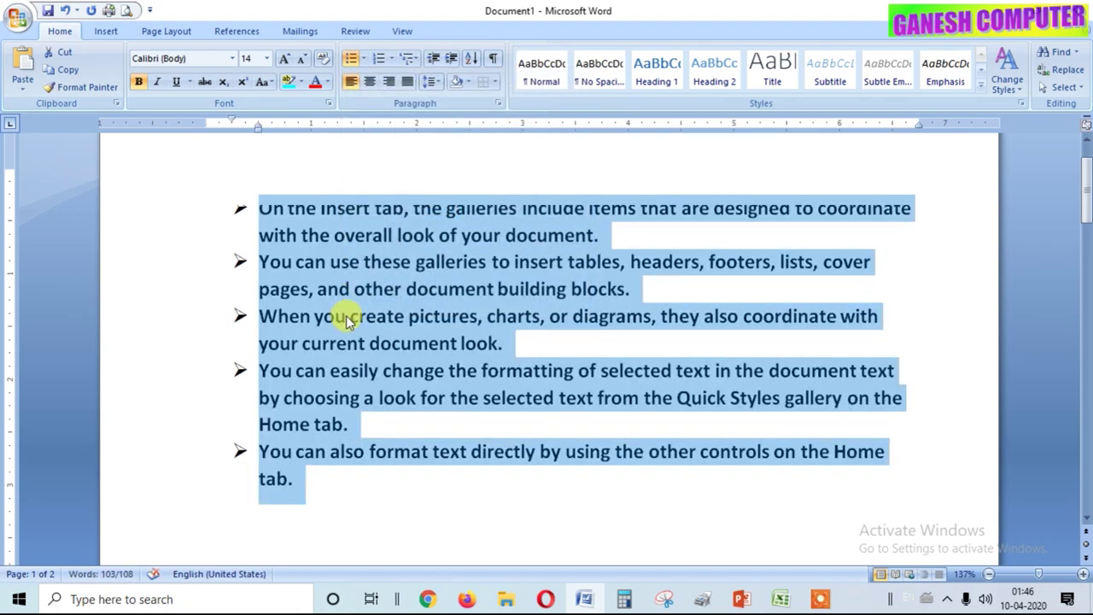
Step: Reselect the bulleted paragraphs to change their bullet style
left_click(348, 318)
scroll(363, 295, "down", 2)
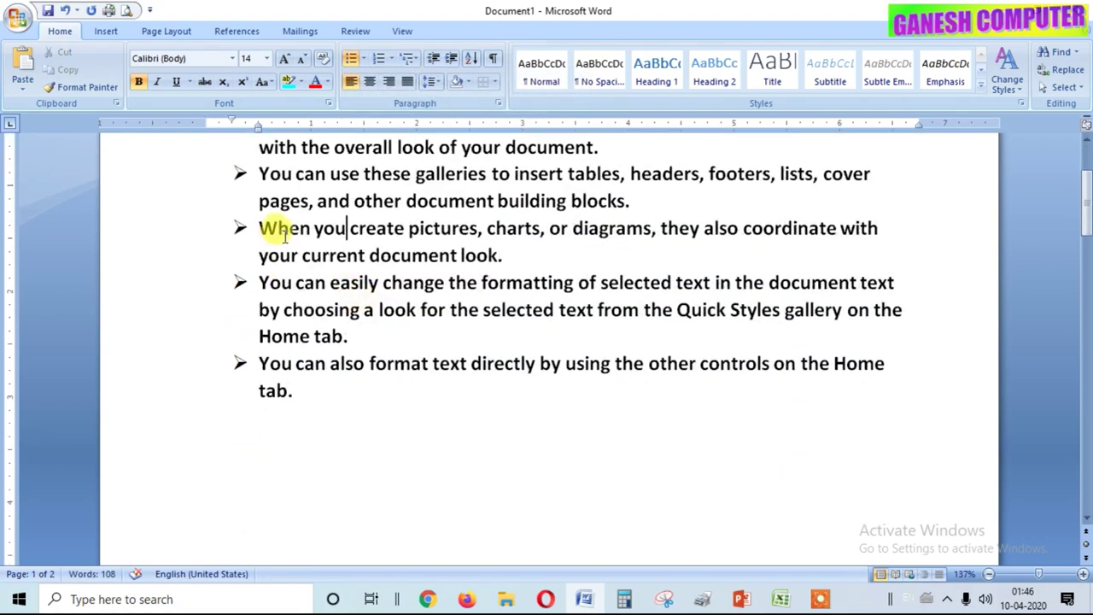
scroll(284, 236, "up", 2)
left_click_drag(260, 227, 461, 501)
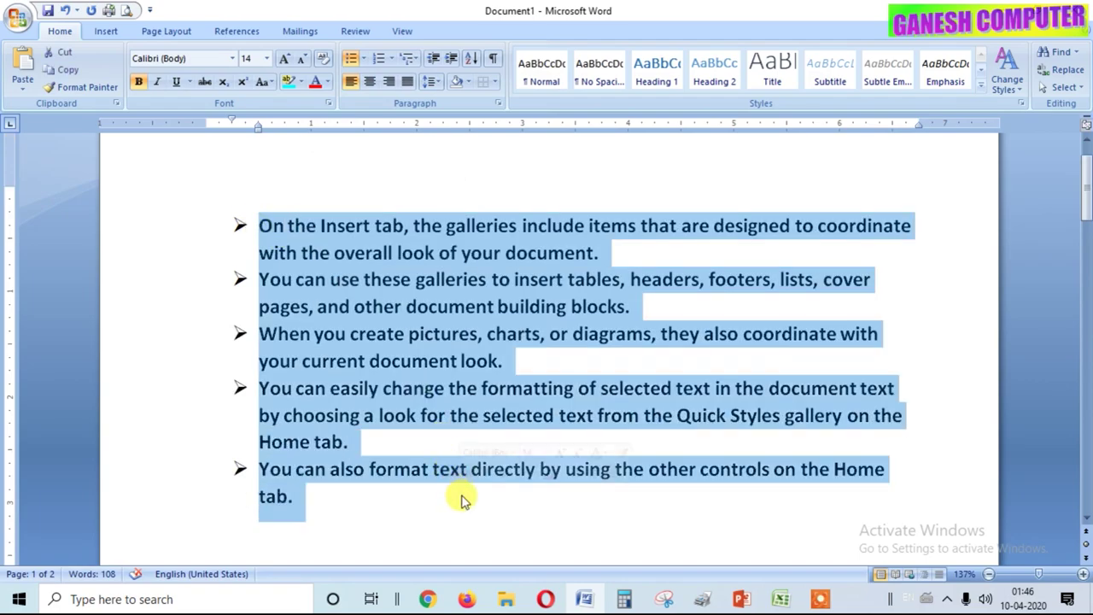
left_click(364, 58)
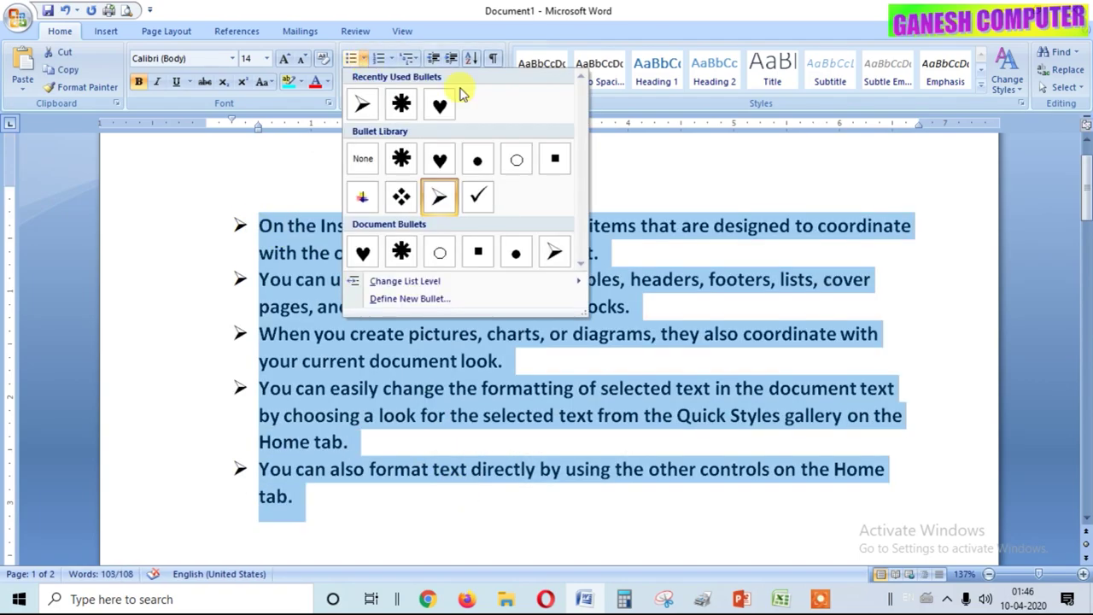
Step: Define a new bullet from the Wingdings outlined star symbol and apply it to the list
left_click(425, 305)
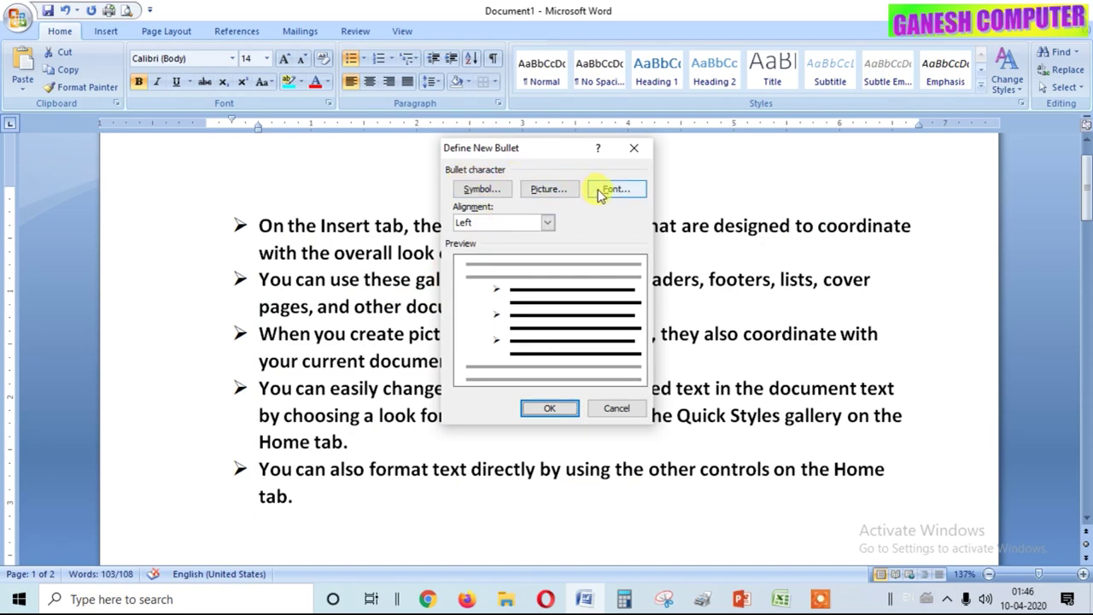
left_click(470, 193)
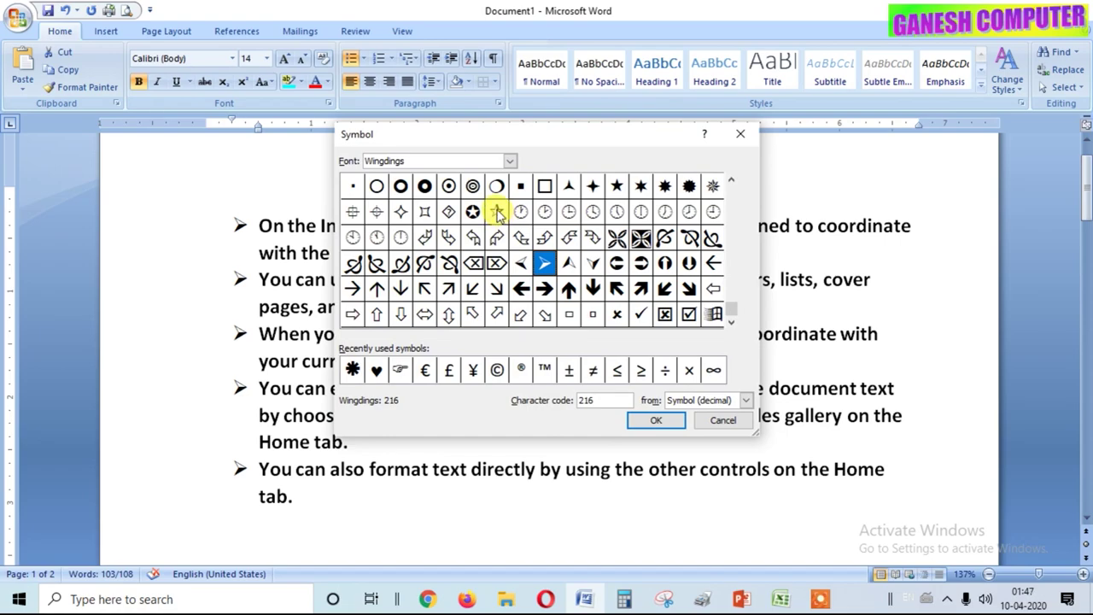
left_click(497, 214)
left_click(652, 420)
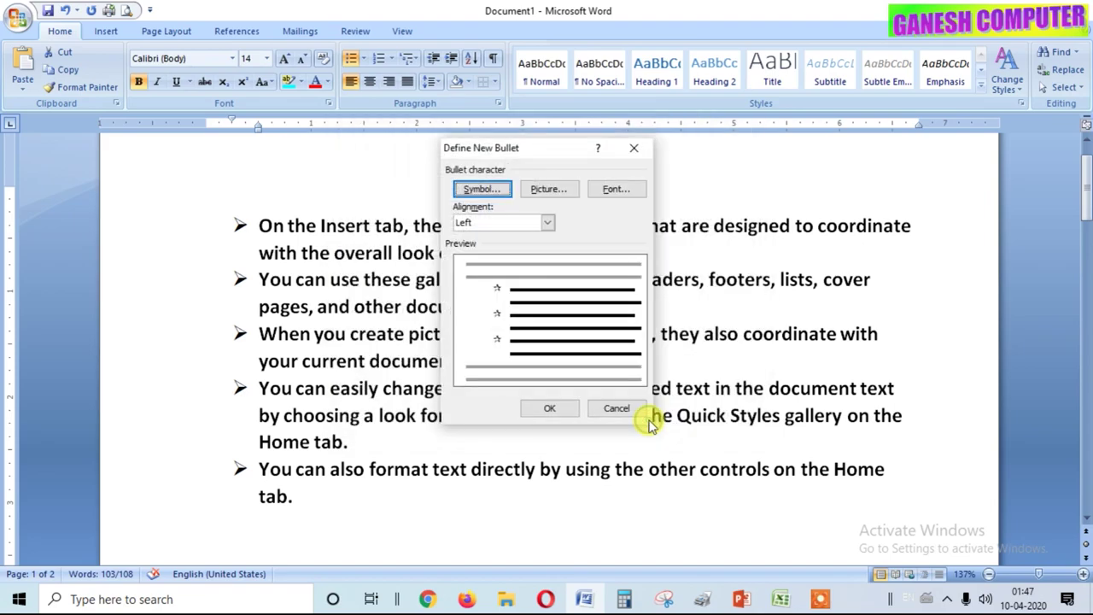
left_click(549, 411)
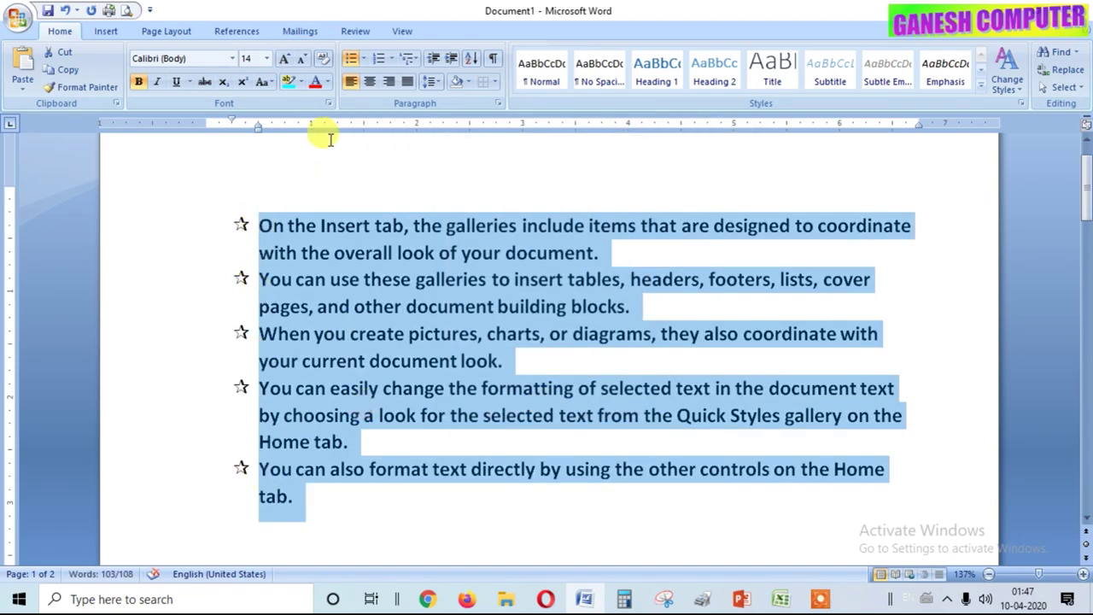
Step: Apply asterisk bullets to the list of names on page 2
left_click(363, 58)
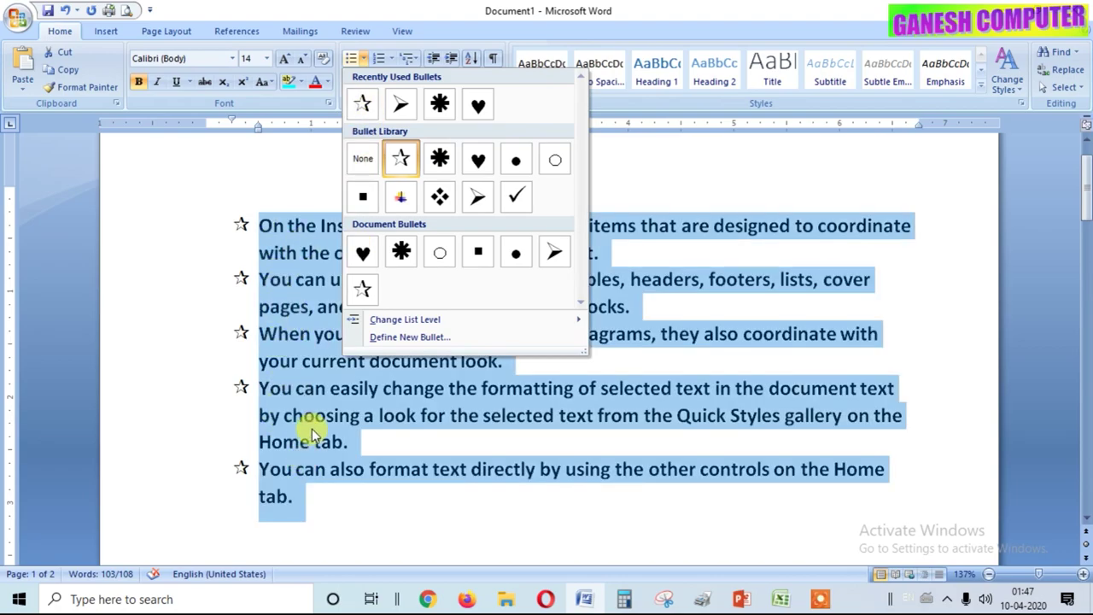
left_click(419, 427)
scroll(419, 420, "down", 3)
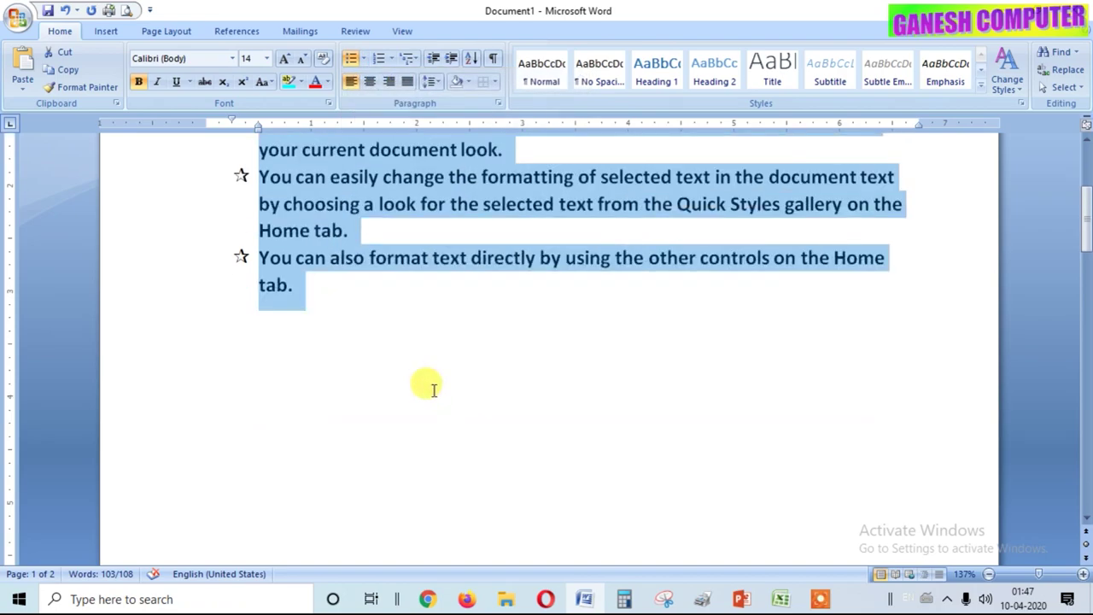
scroll(427, 393, "down", 7)
scroll(429, 385, "up", 5)
scroll(418, 378, "up", 3)
scroll(363, 346, "down", 1)
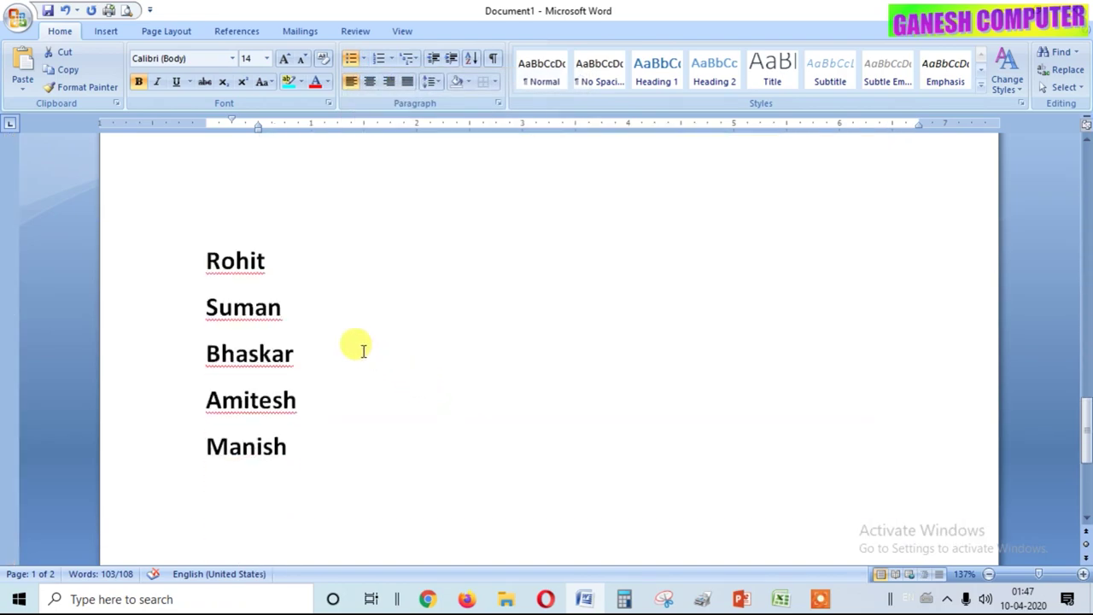
scroll(363, 352, "down", 1)
left_click(197, 205)
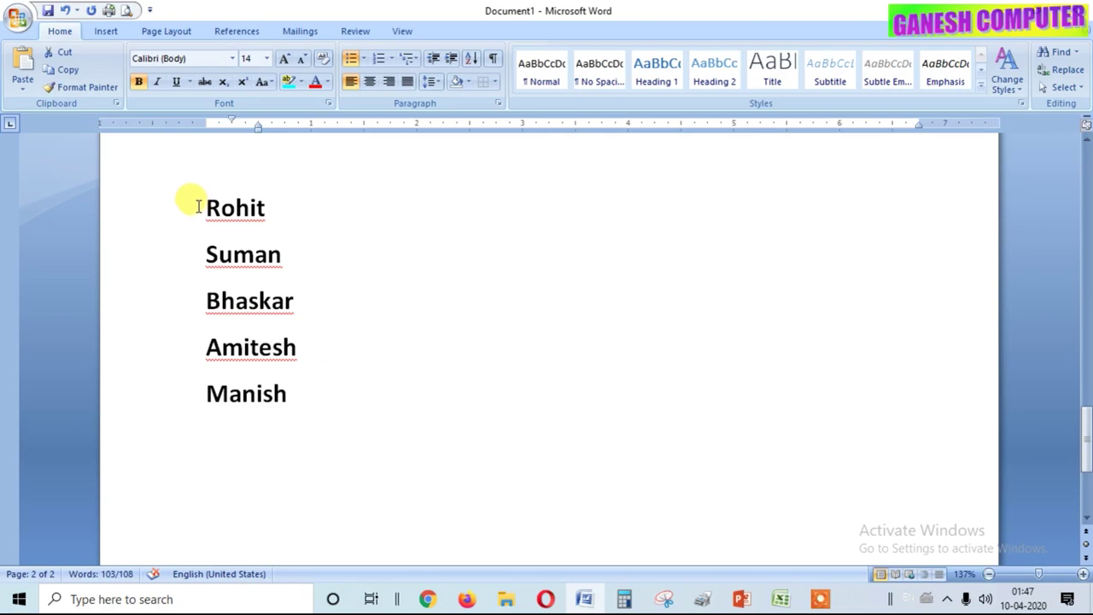
left_click_drag(198, 205, 316, 391)
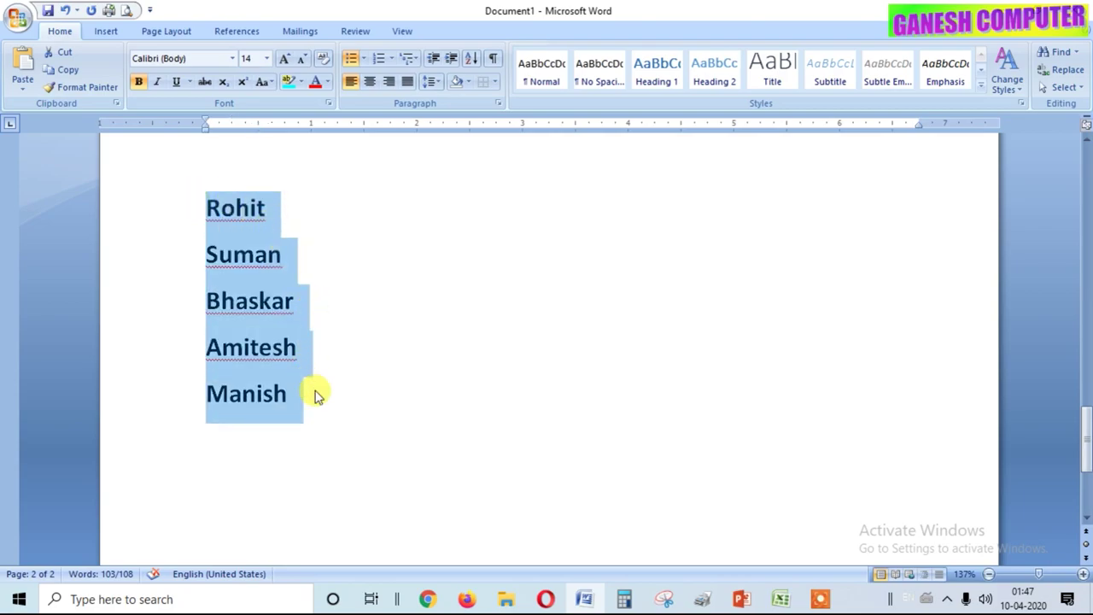
left_click(363, 58)
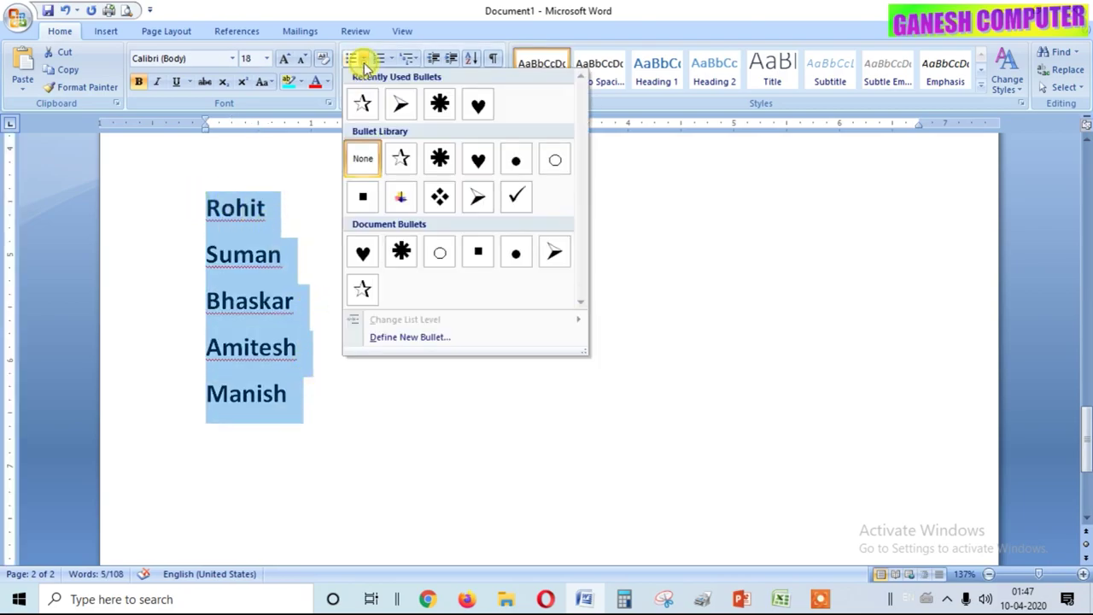
left_click(441, 165)
Step: Add two more names as new bulleted lines at the end of the names list
left_click(363, 347)
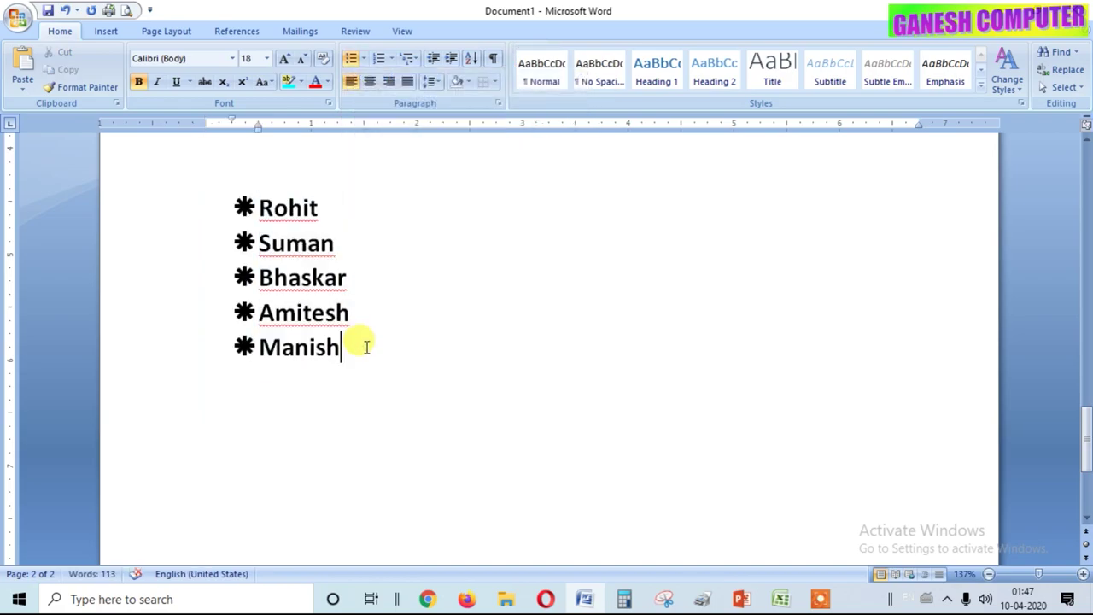
key("Return")
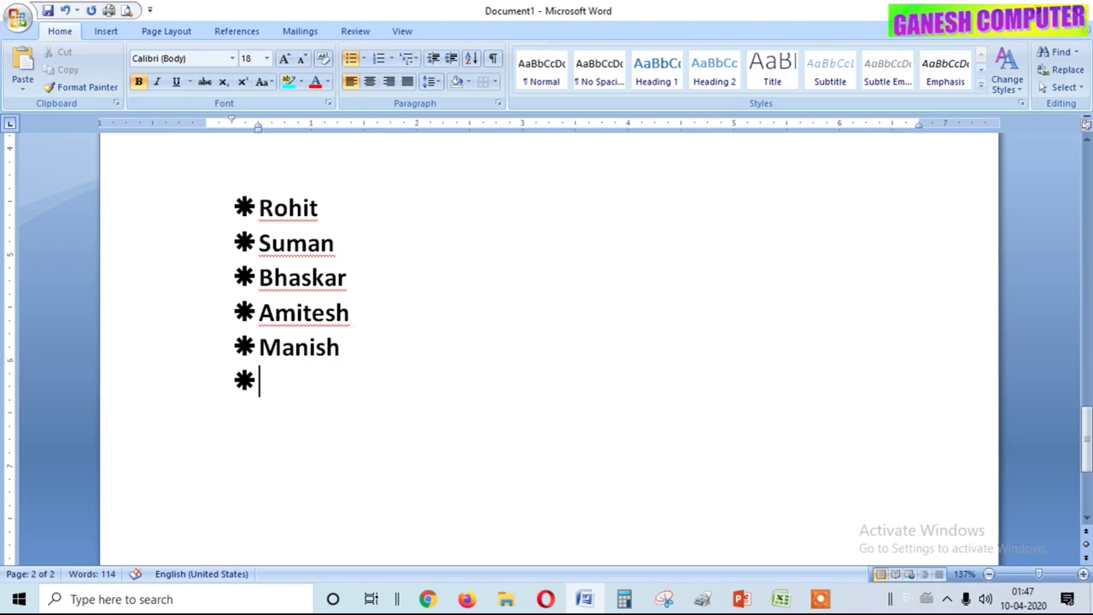
type("A")
type("kash")
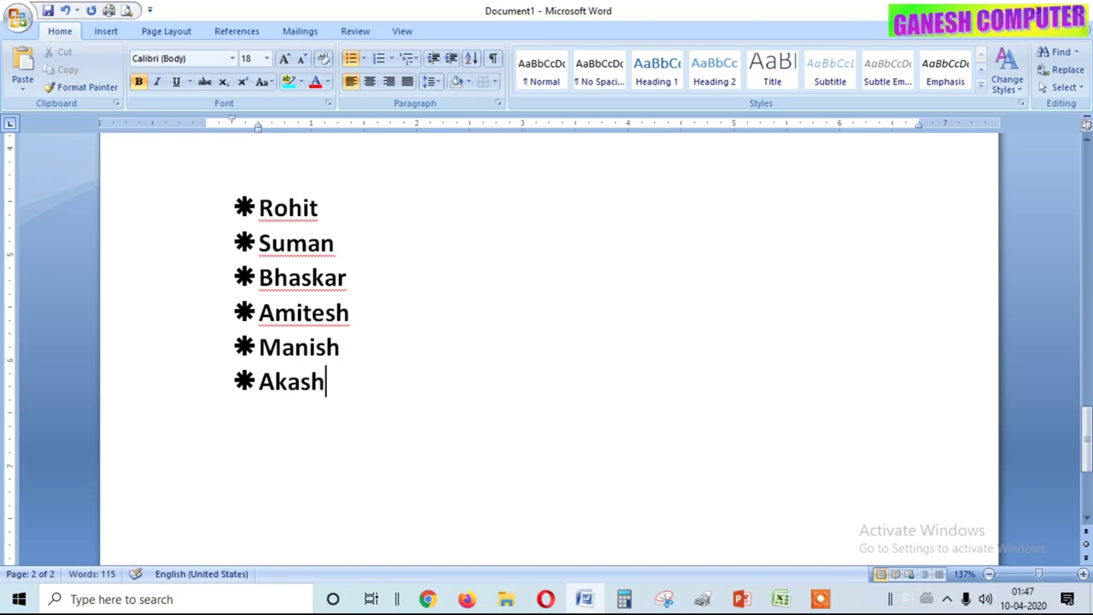
key("Return")
type("Nam")
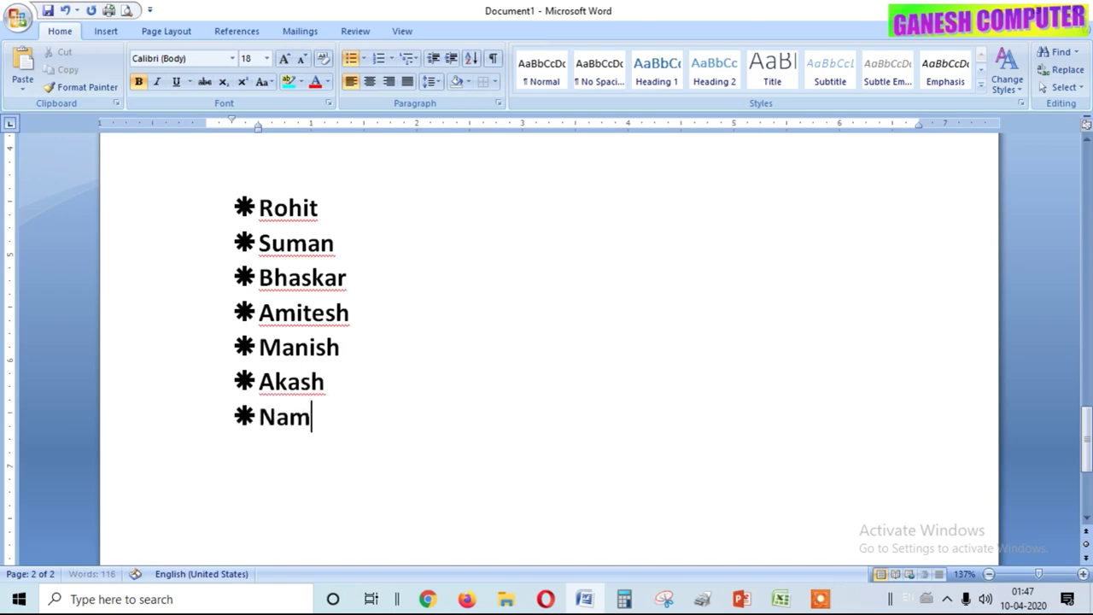
type("an")
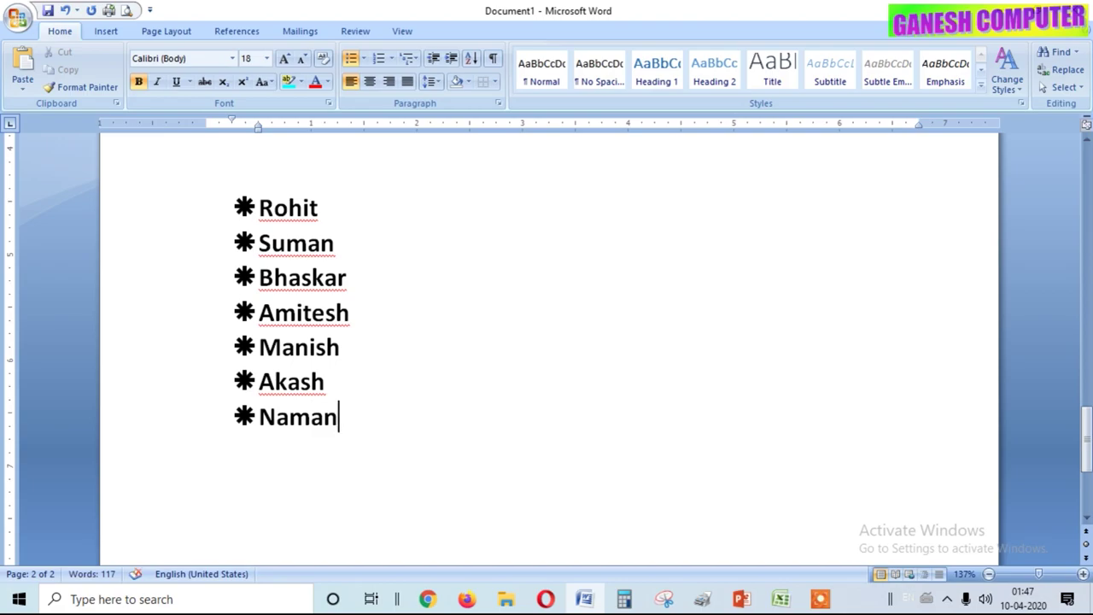
key("Return")
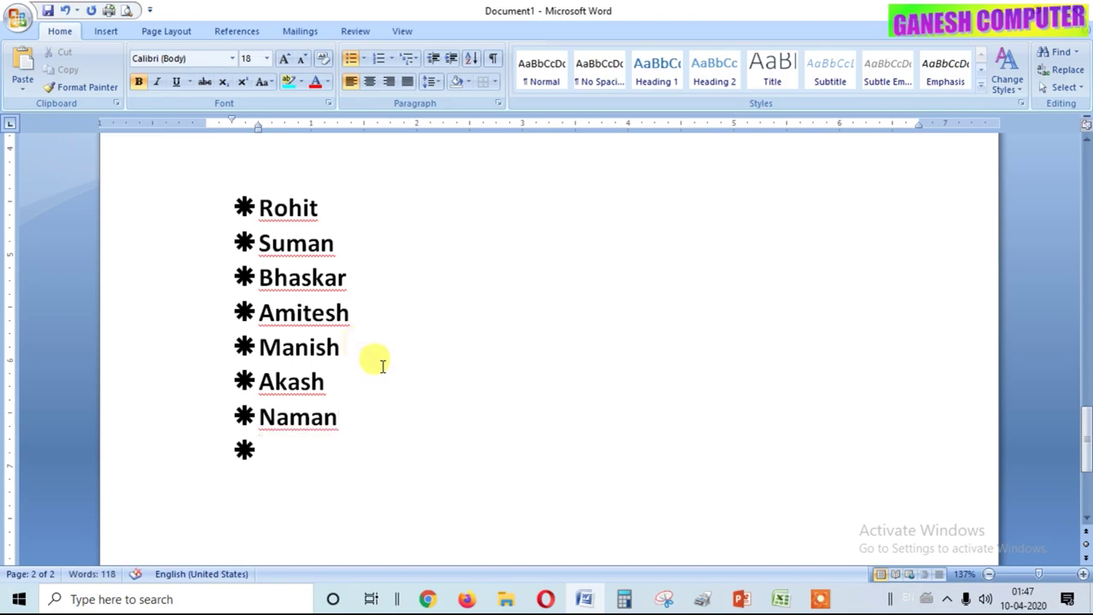
scroll(384, 364, "up", 15)
scroll(384, 376, "down", 2)
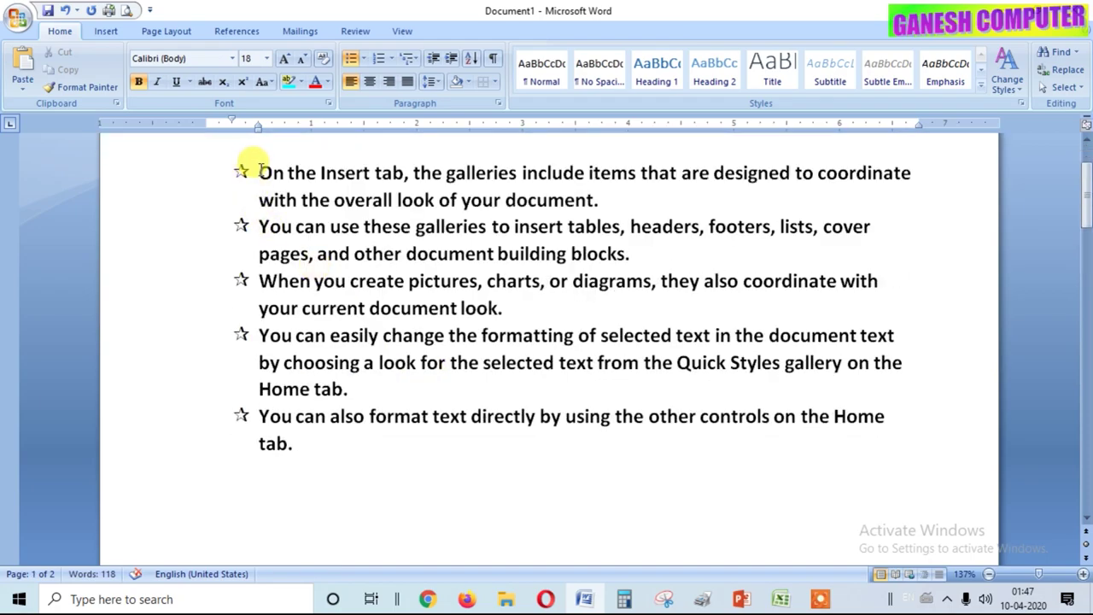
Step: Try arrow and asterisk bullets on the five paragraphs, then set bullets to None
left_click_drag(259, 173, 379, 449)
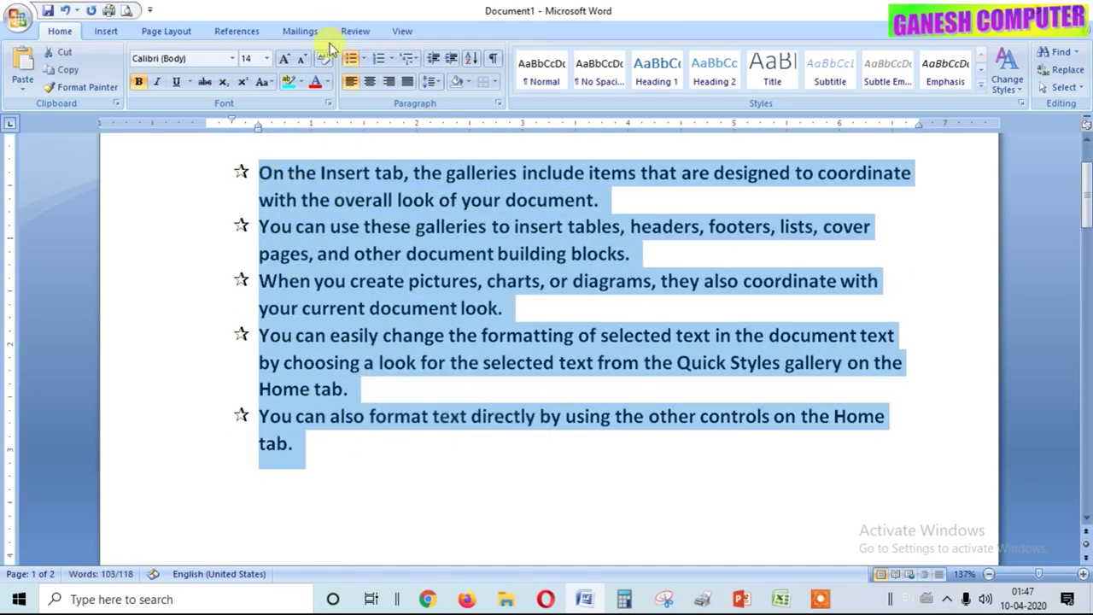
left_click(360, 58)
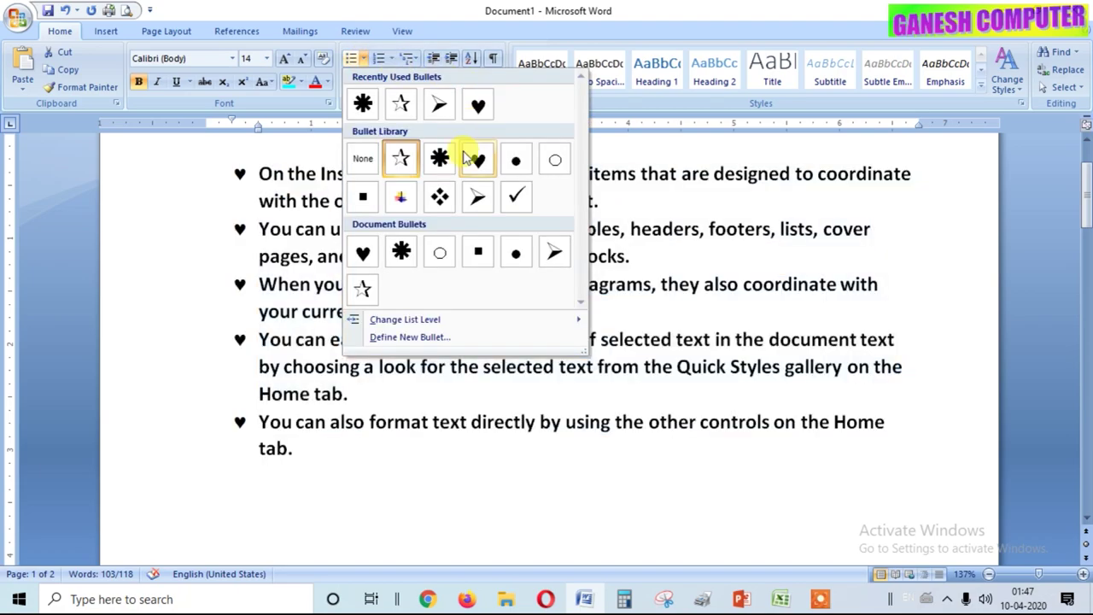
left_click(478, 201)
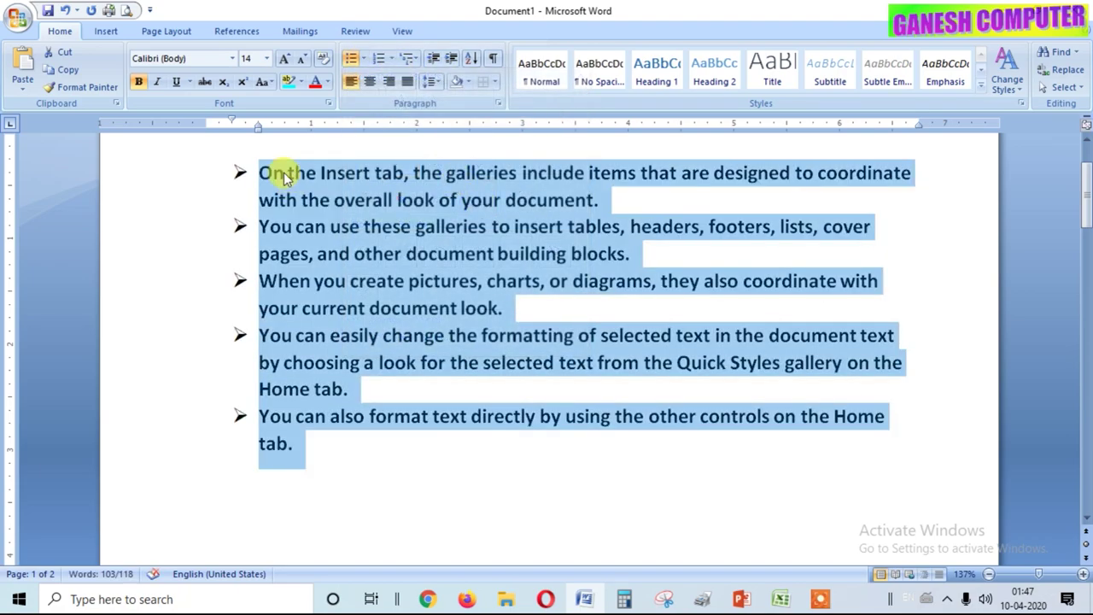
left_click_drag(258, 173, 420, 478)
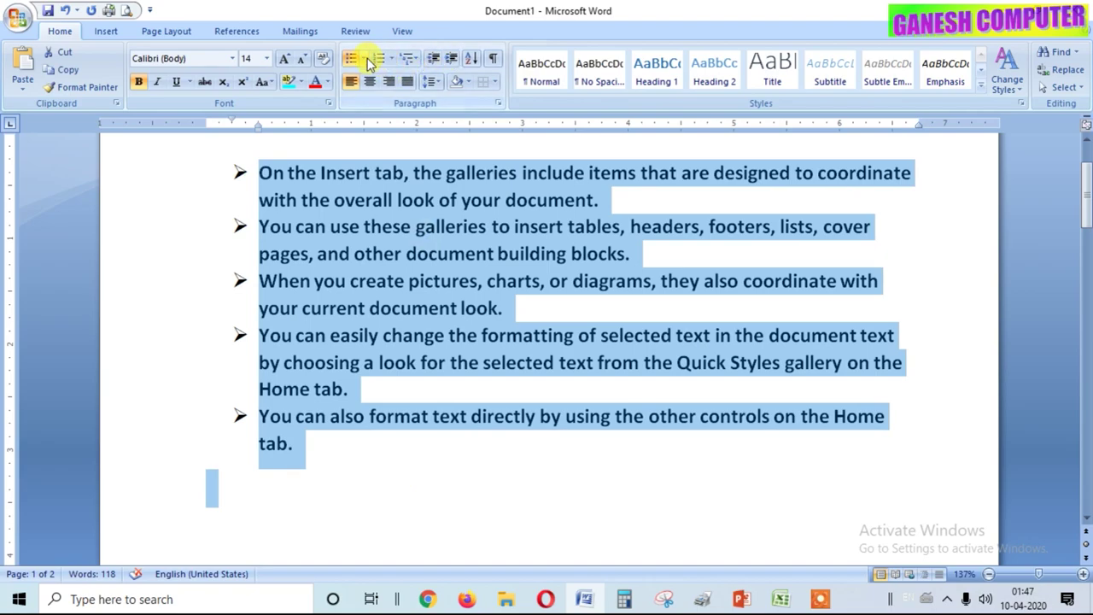
left_click(363, 58)
left_click(435, 161)
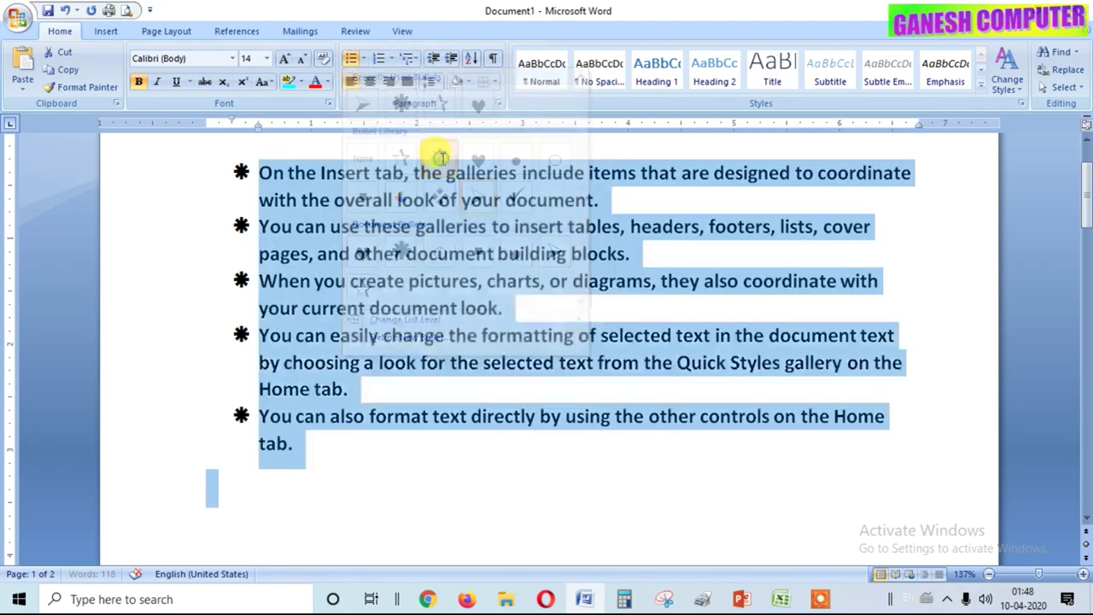
left_click(363, 58)
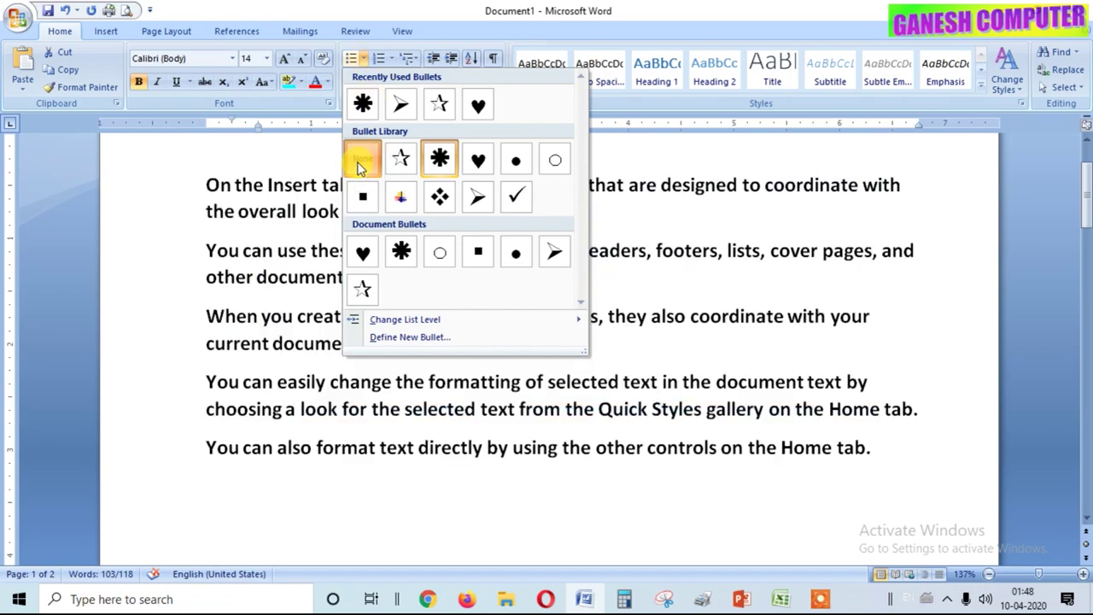
left_click(360, 162)
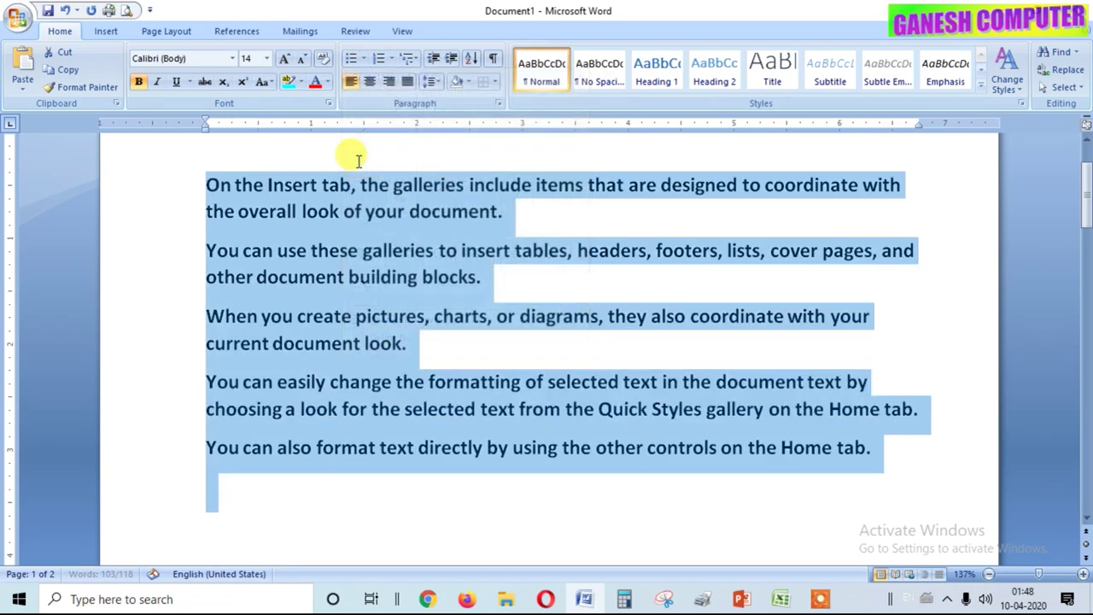
left_click(396, 58)
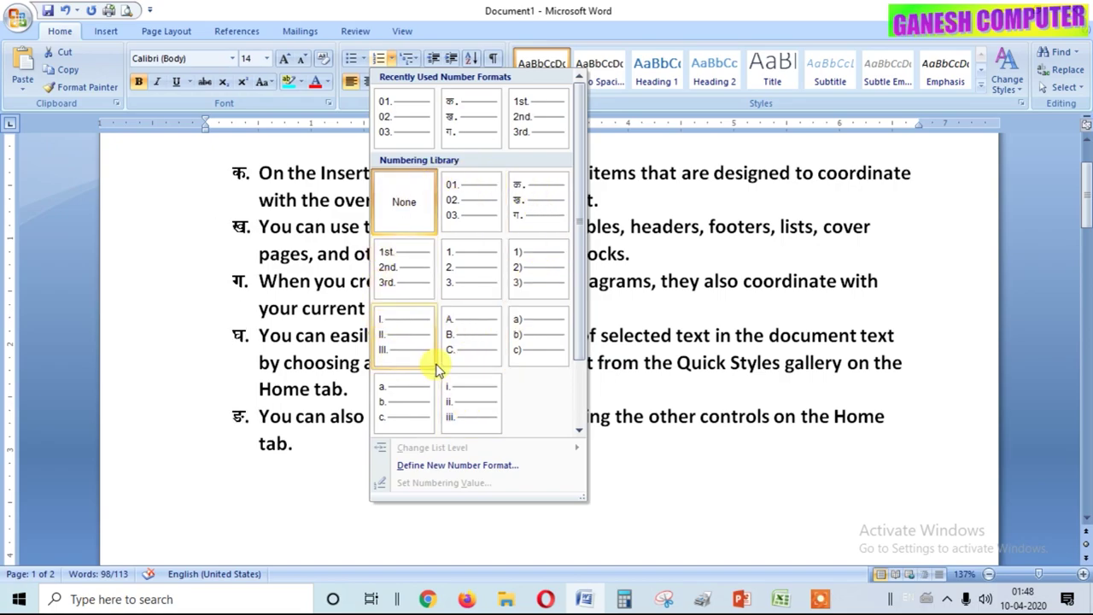
left_click(476, 467)
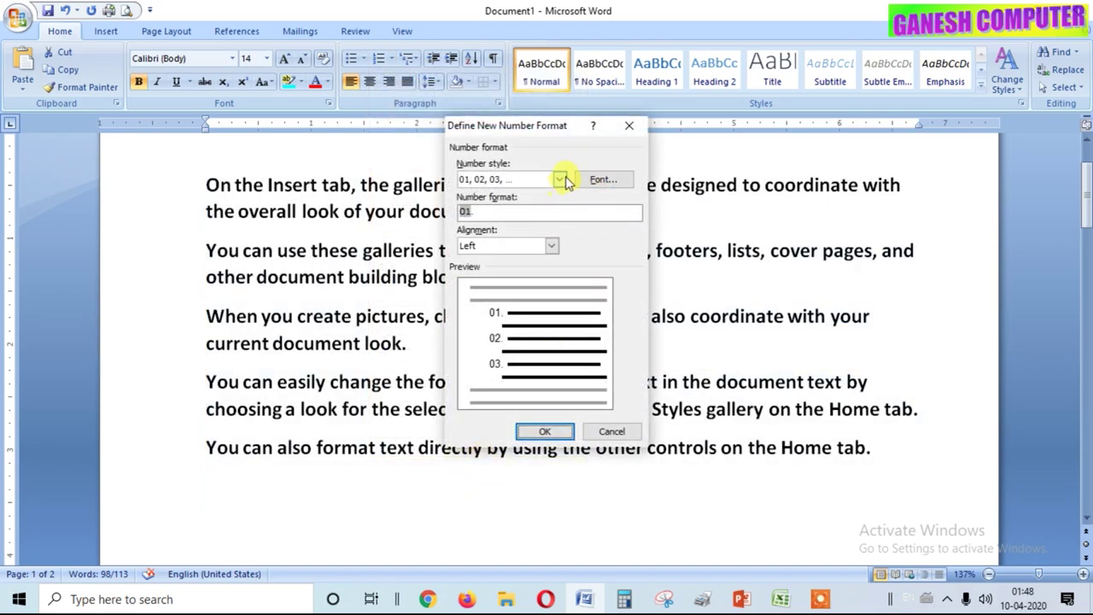
left_click(560, 179)
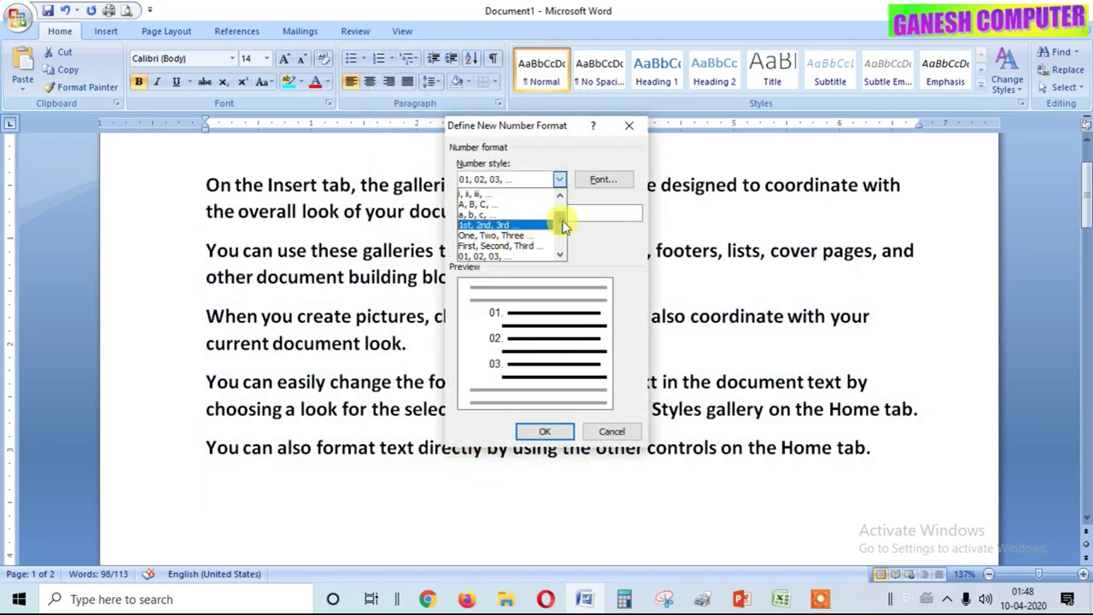
scroll(560, 201, "up", 1)
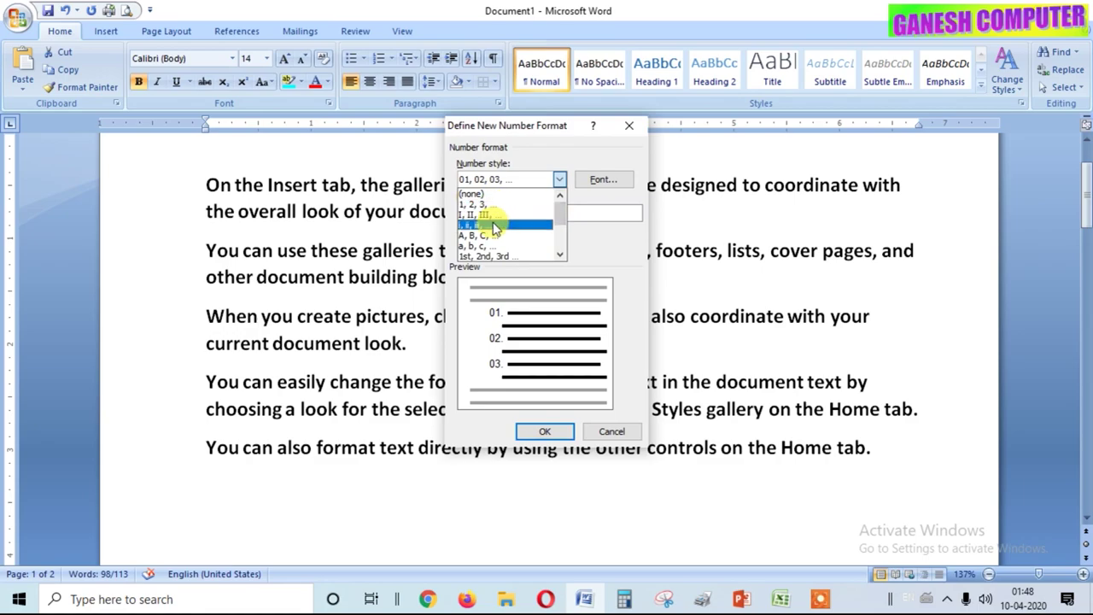
scroll(559, 218, "down", 3)
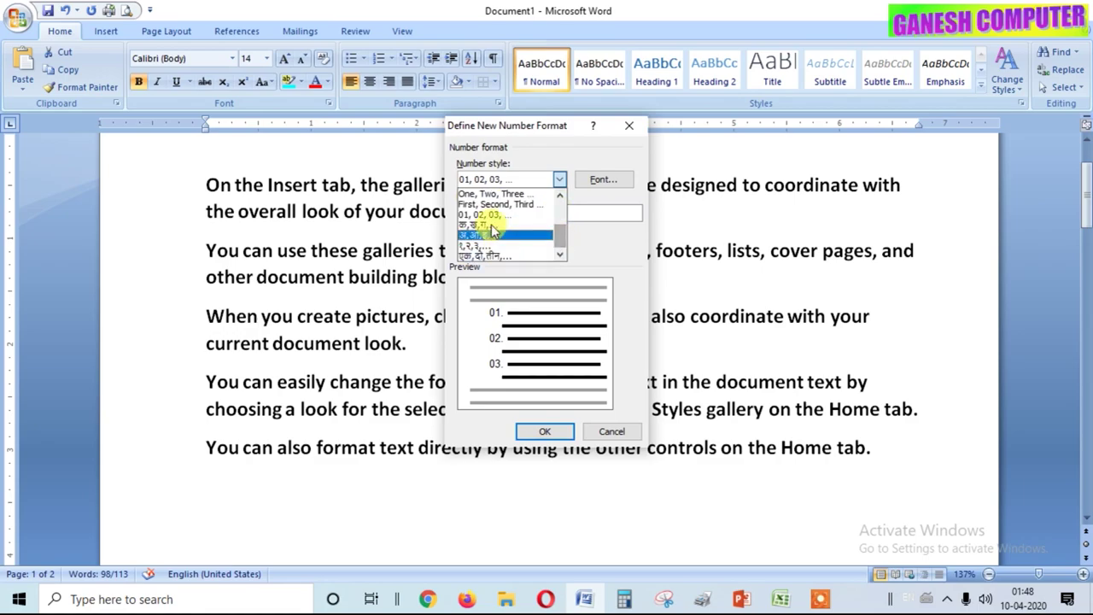
scroll(564, 234, "up", 1)
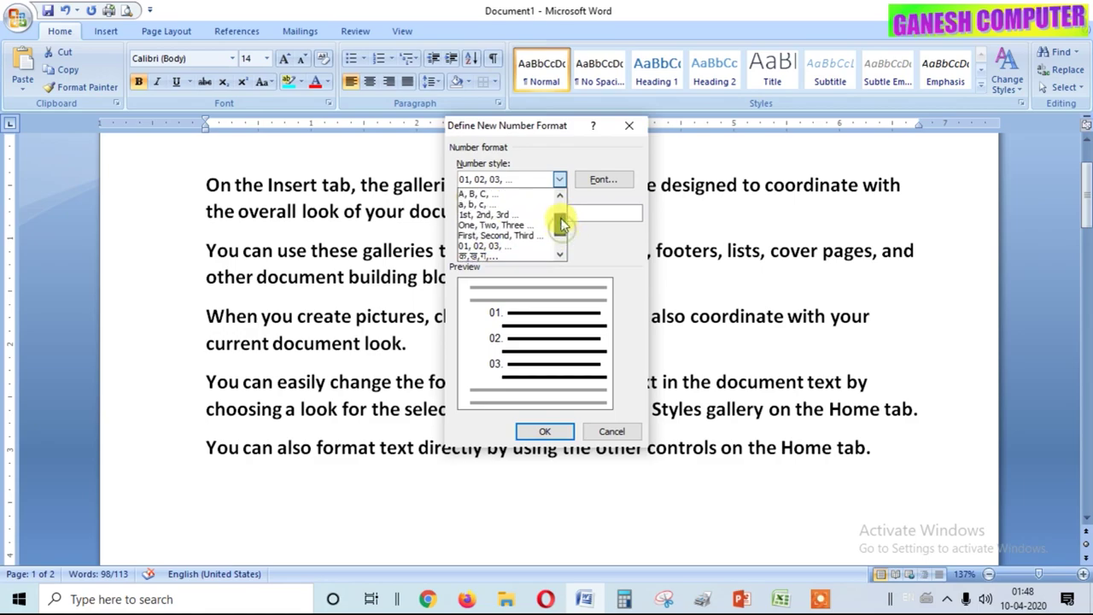
left_click(629, 125)
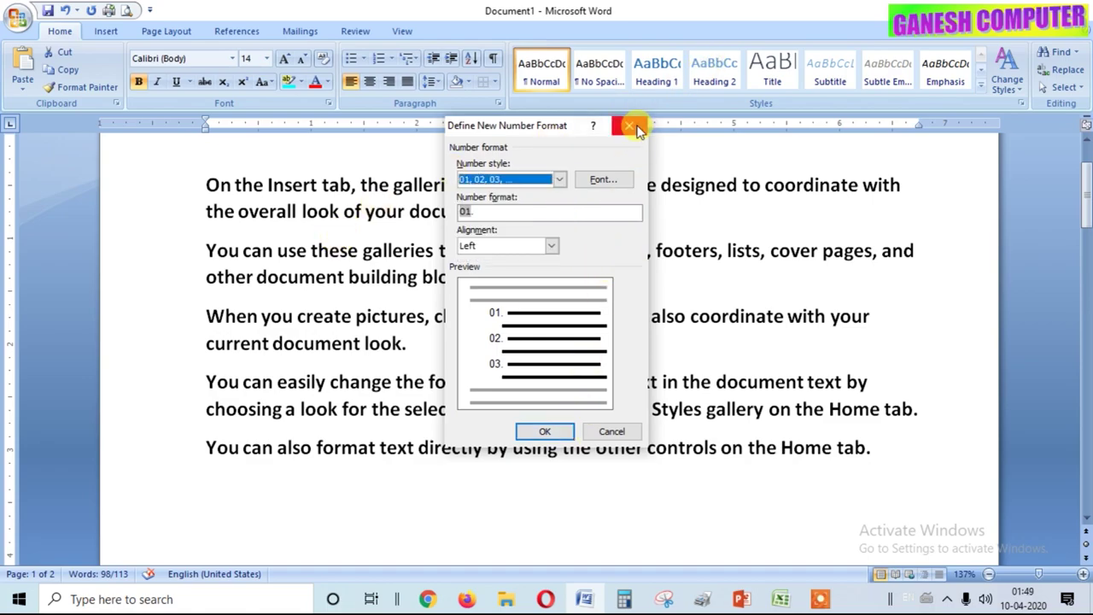
left_click(628, 126)
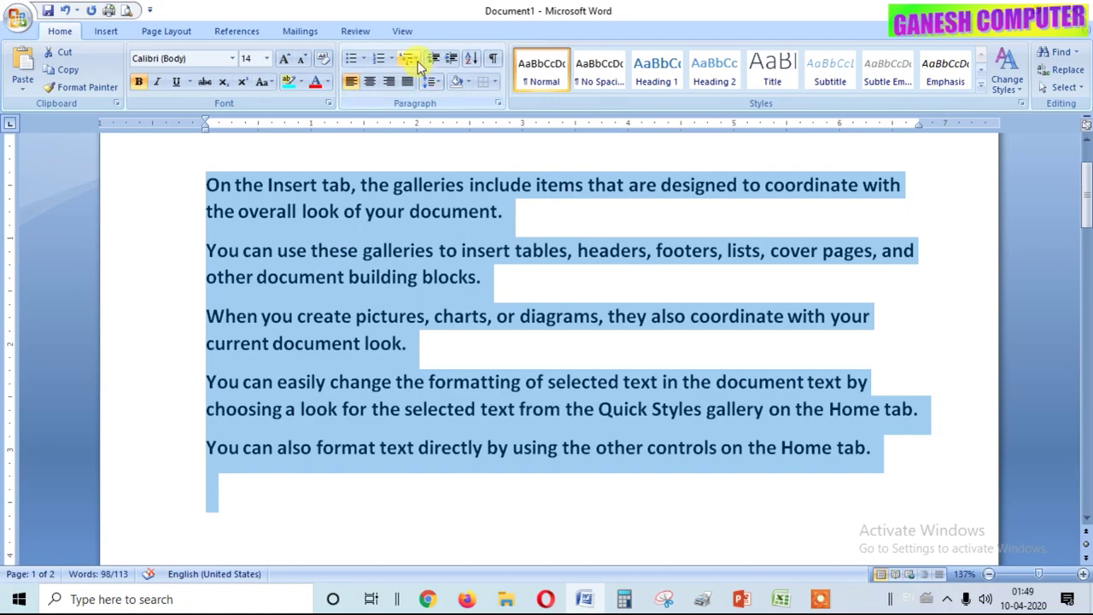
Step: Apply the 1) a) i) multilevel list style to the five paragraphs
left_click(409, 58)
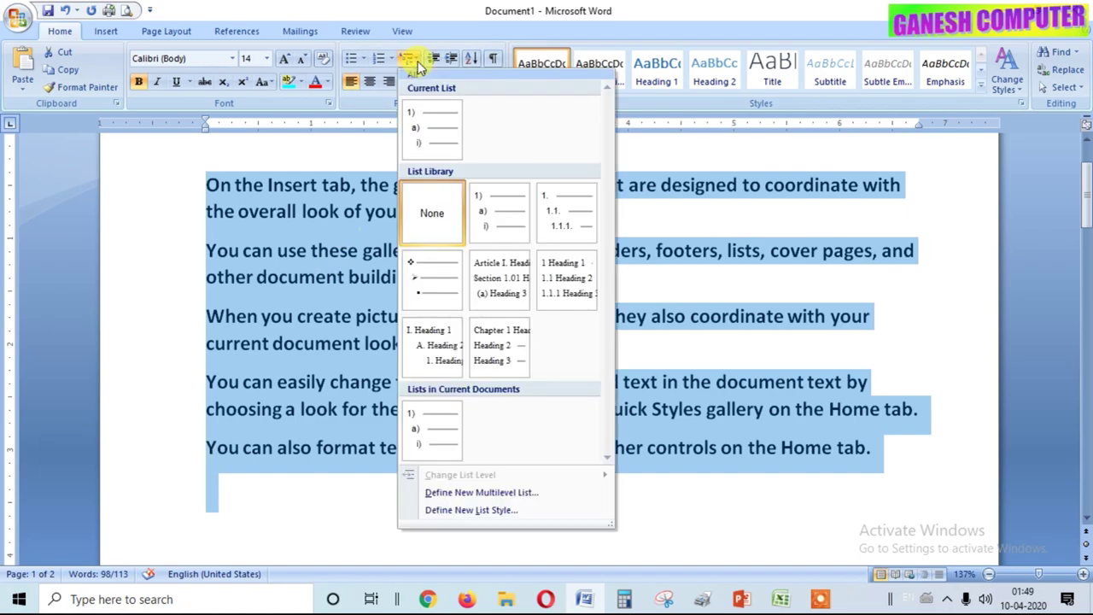
left_click(745, 287)
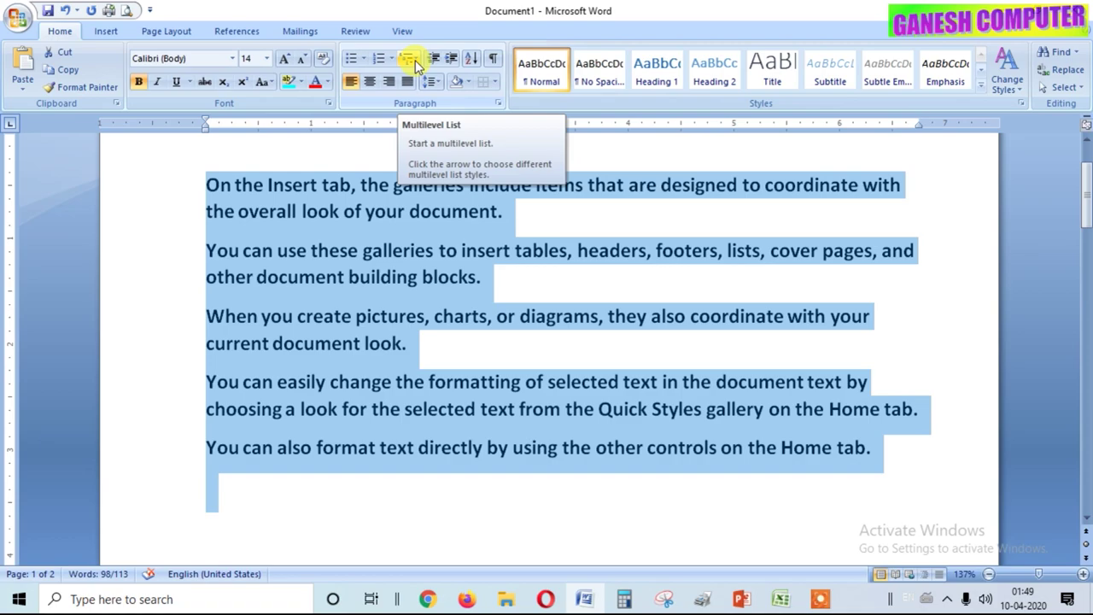
left_click(414, 59)
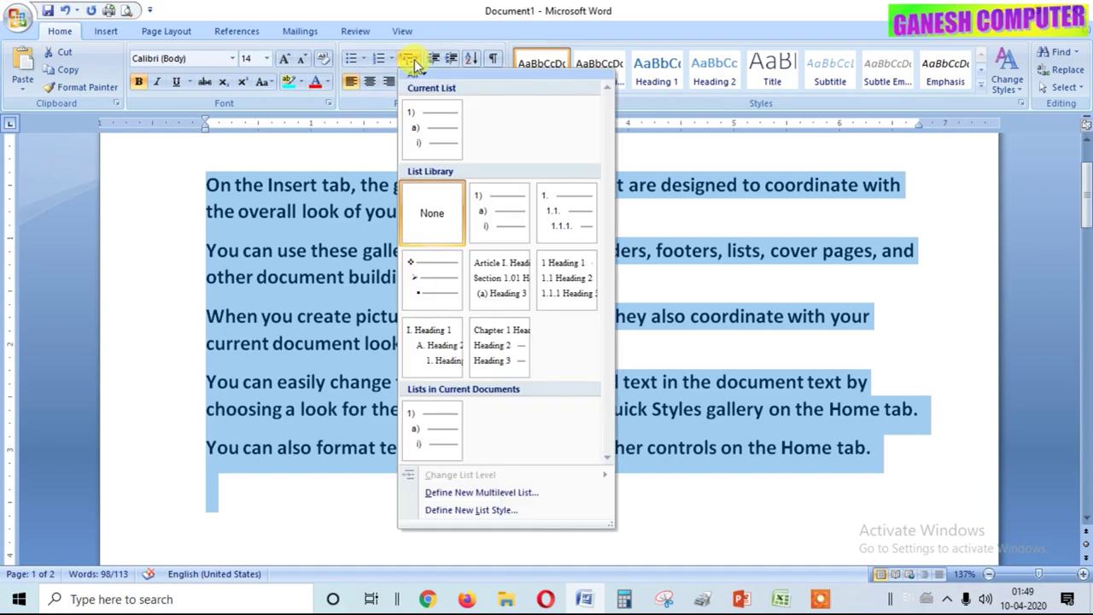
mouse_move(500, 227)
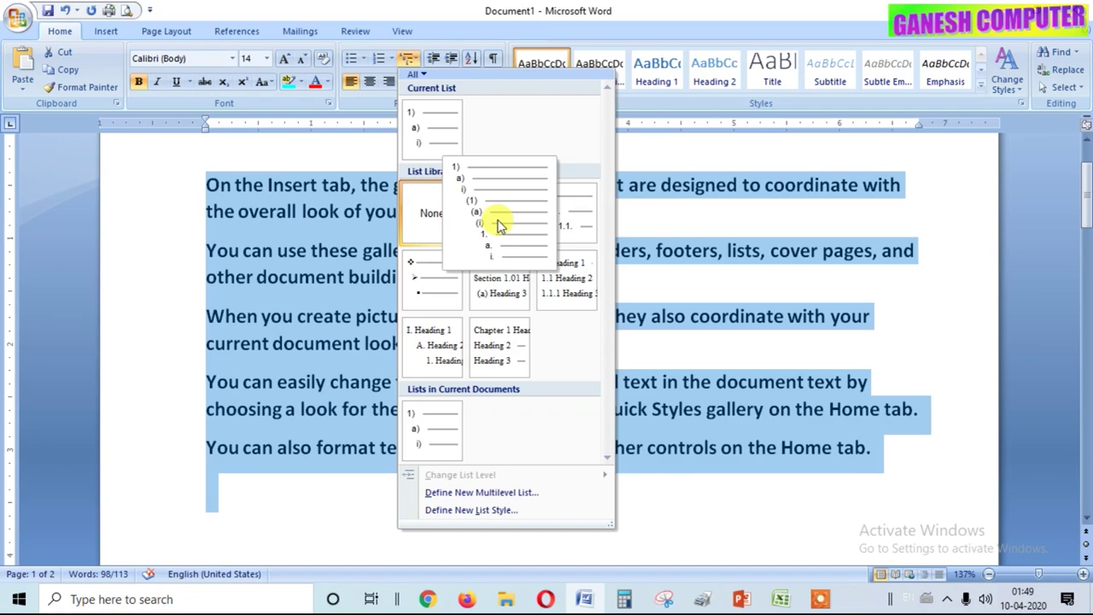
left_click(500, 224)
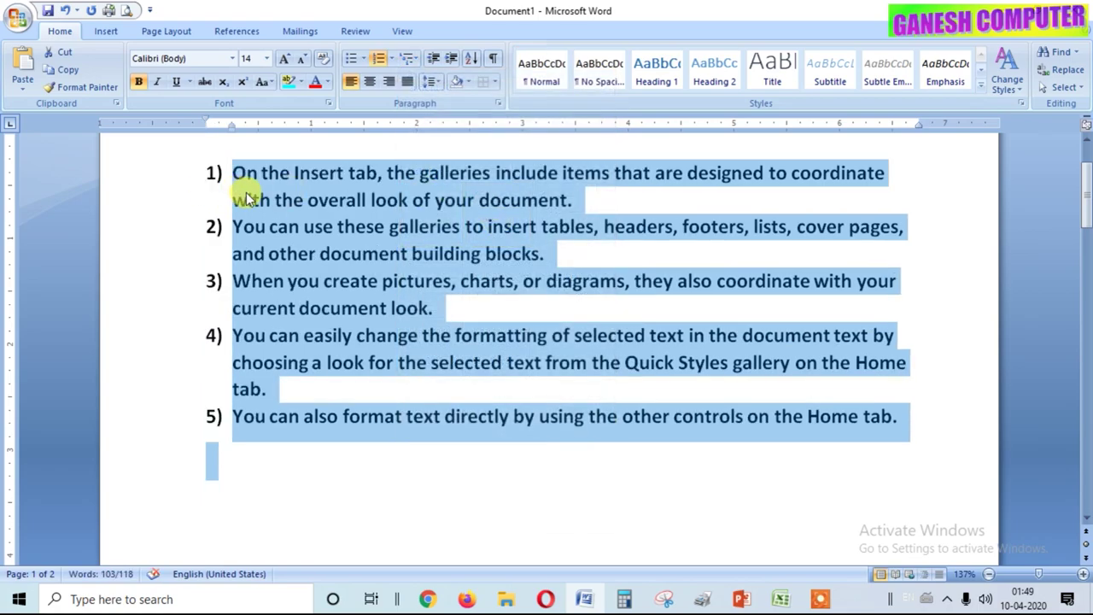
Step: Insert Chapter-1 after item 1 and indent it to sub-item a)
left_click(587, 200)
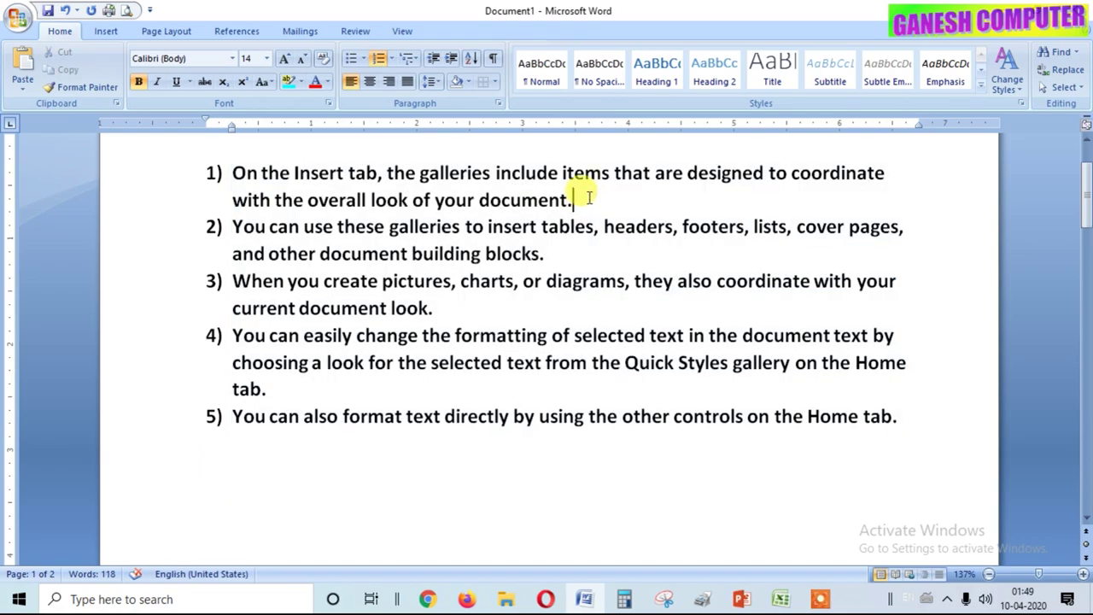
key("Return")
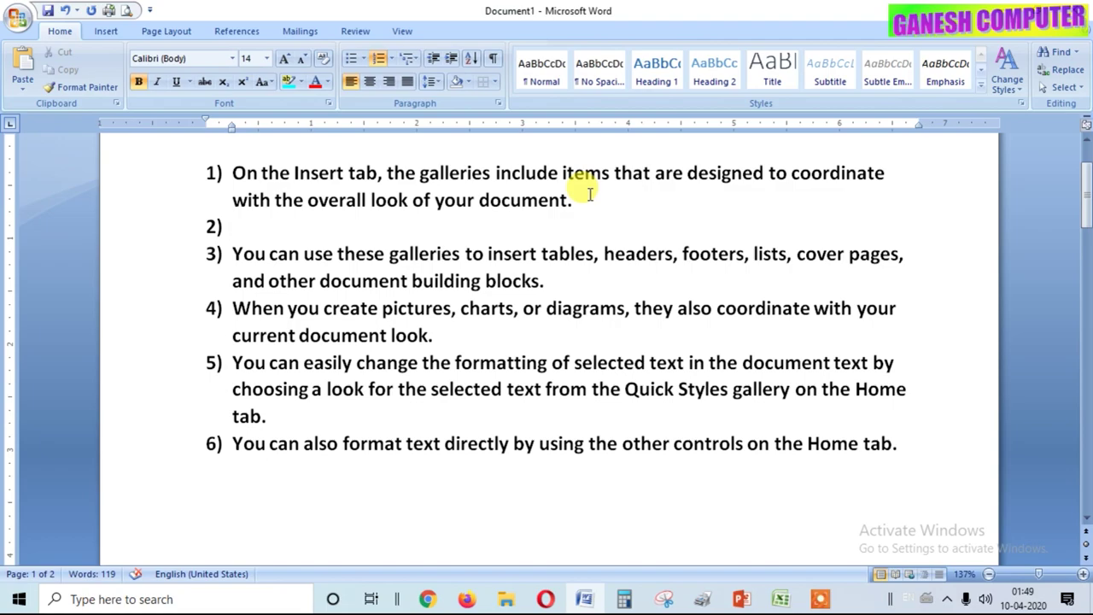
type("Chap")
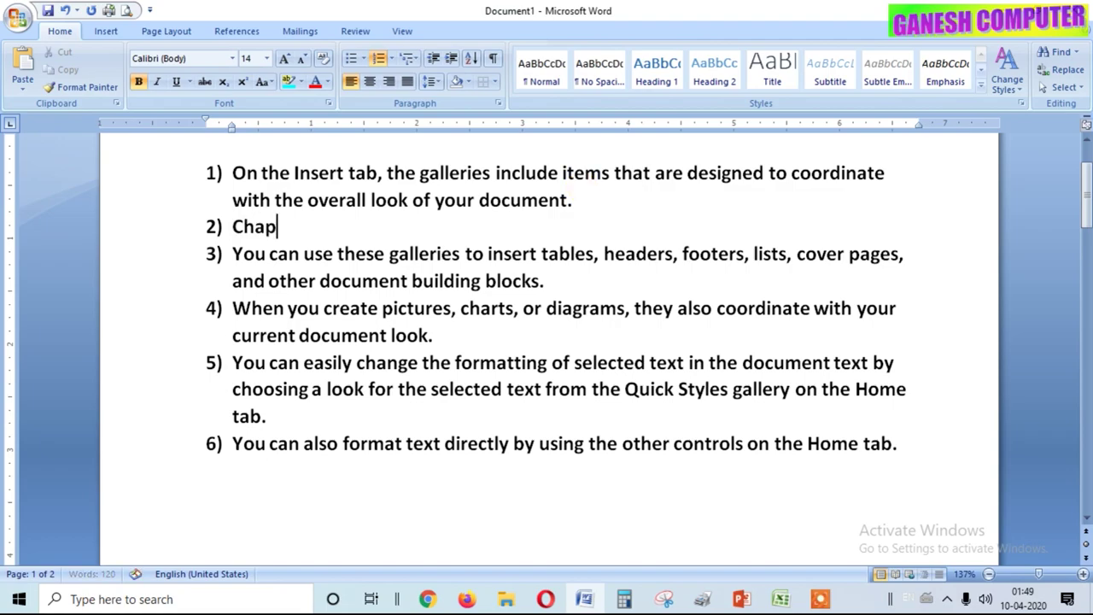
type("ter-")
type("1")
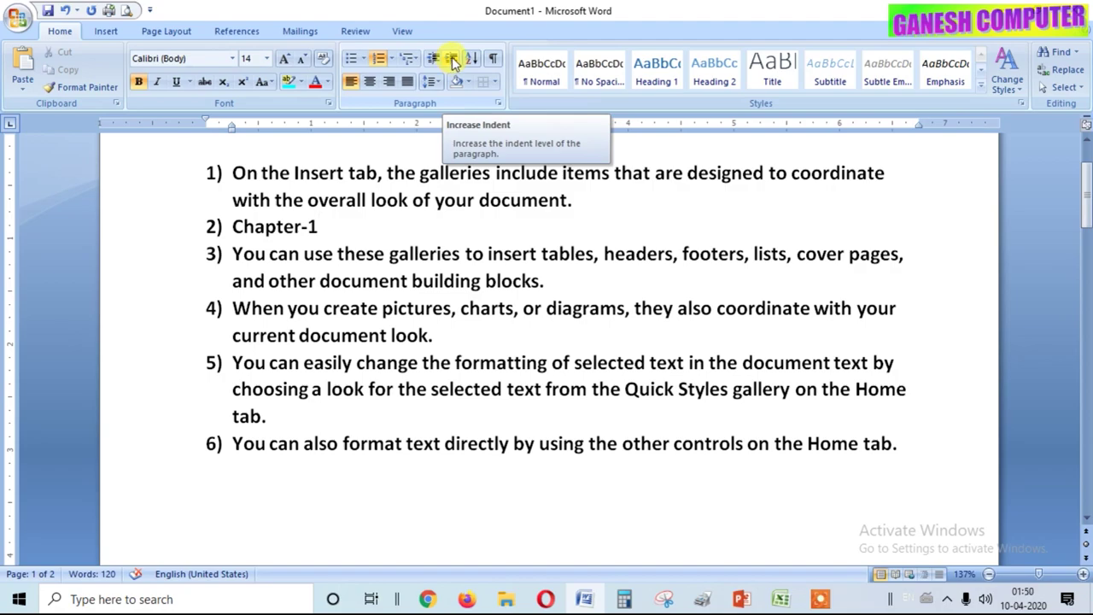
left_click(453, 63)
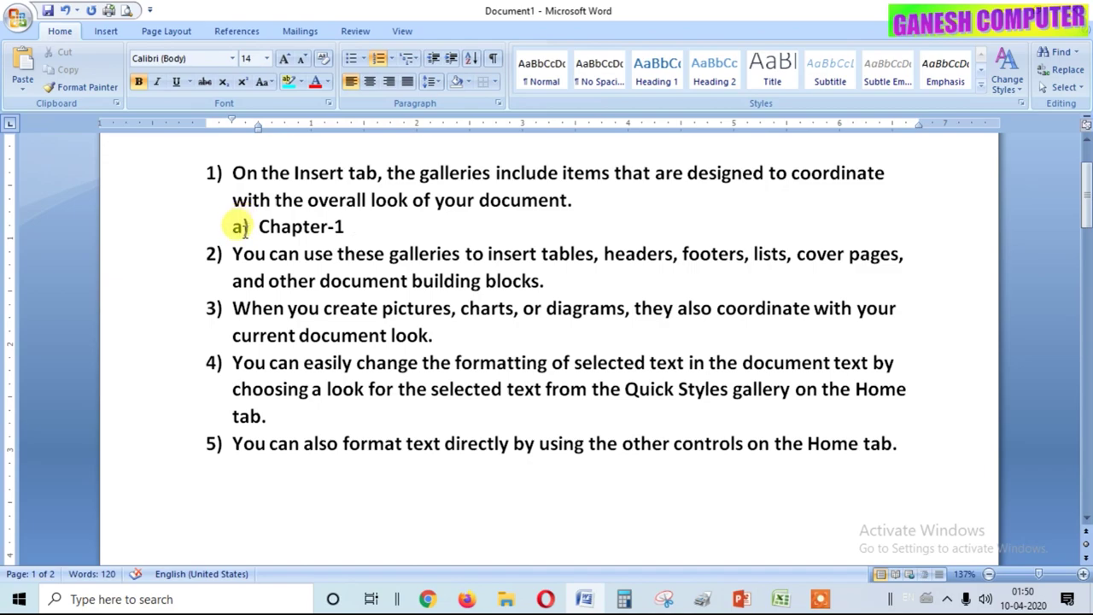
Step: Add Level-1 as sub-item b) below Chapter-1
mouse_move(236, 173)
left_mouse_down()
mouse_move(530, 190)
mouse_move(238, 227)
left_mouse_up()
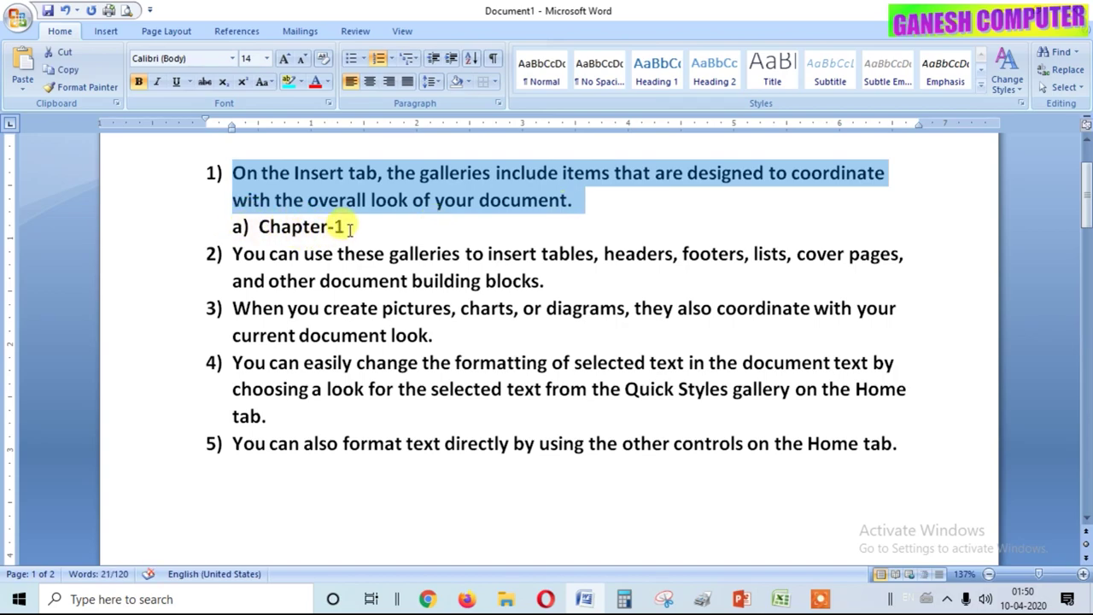
left_click(349, 226)
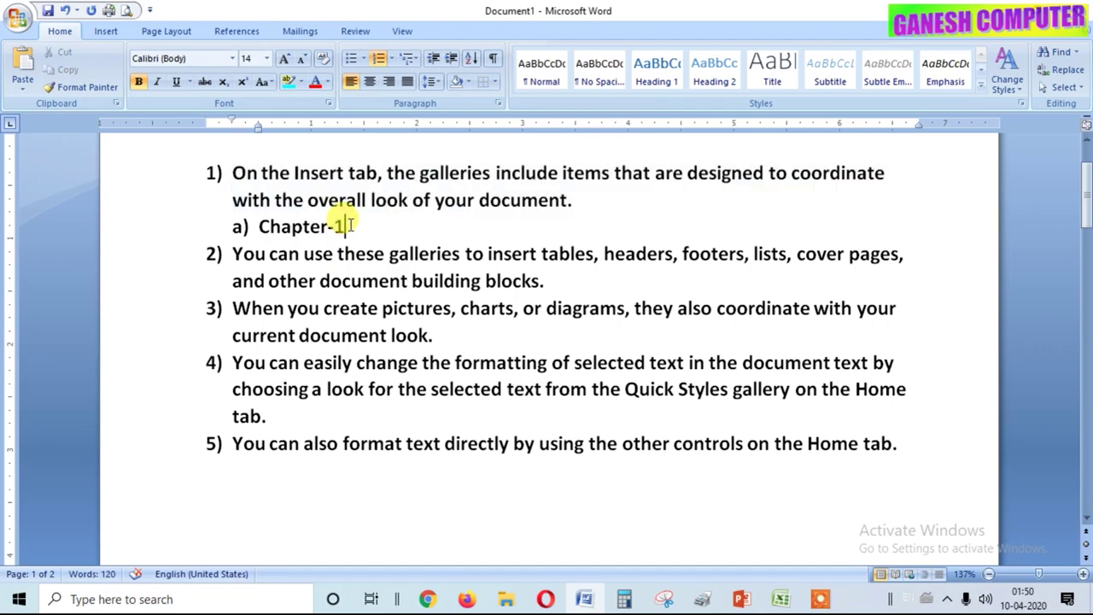
key("Return")
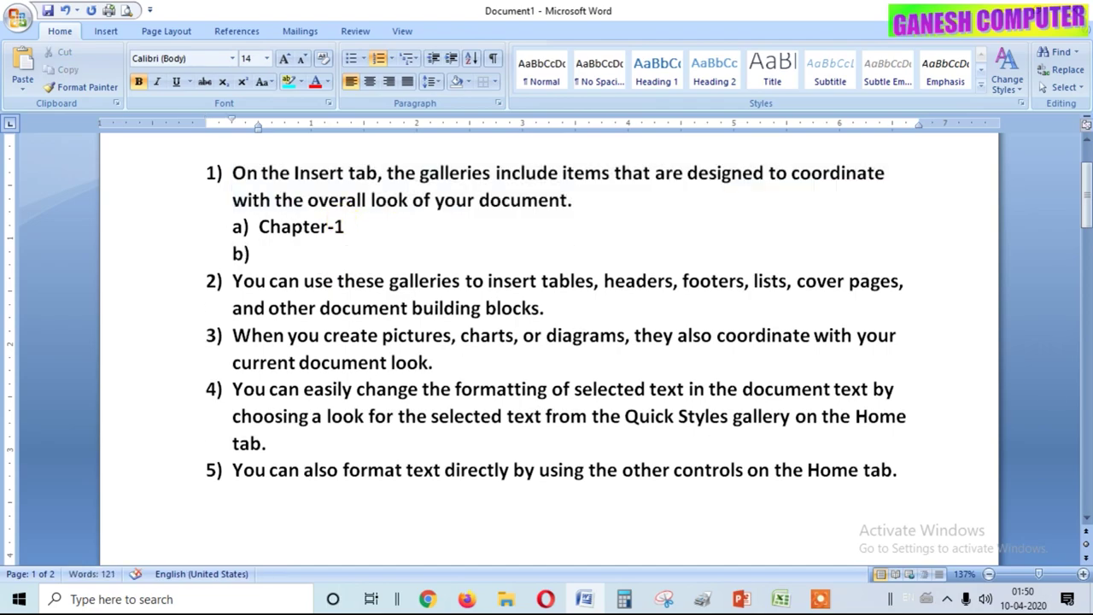
type("Level")
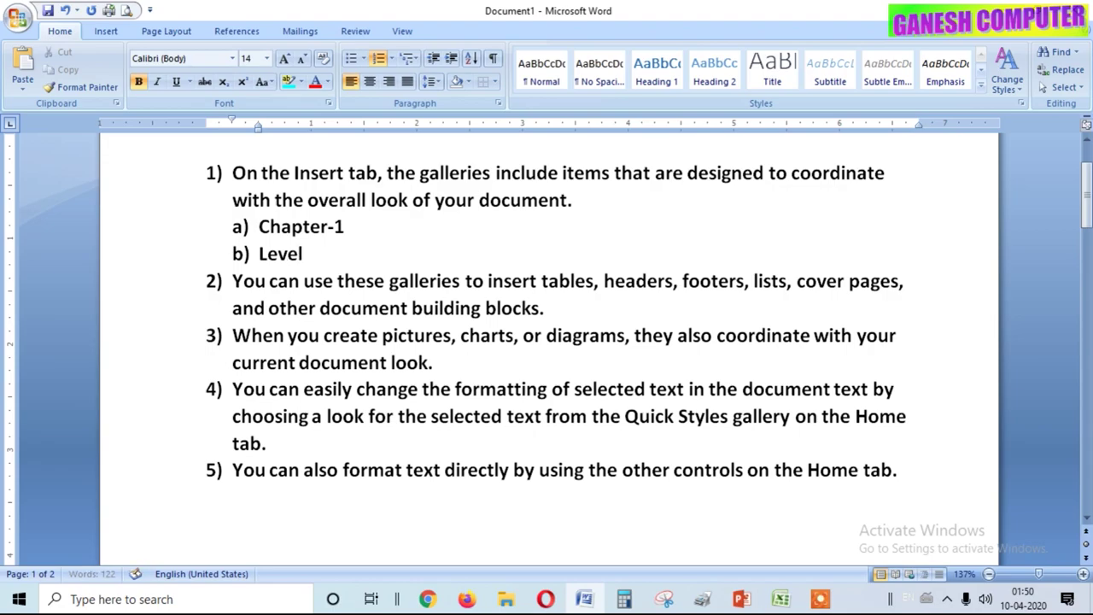
type("-1")
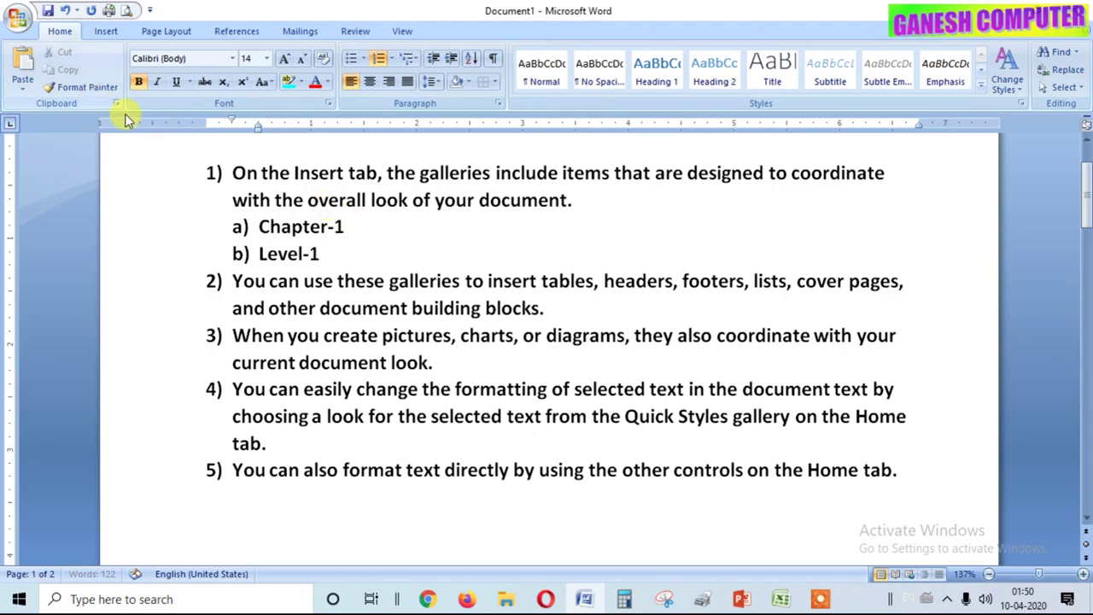
Step: Demote Level-1 to third-level item i) and add ii) Level-2 below it
left_click(452, 60)
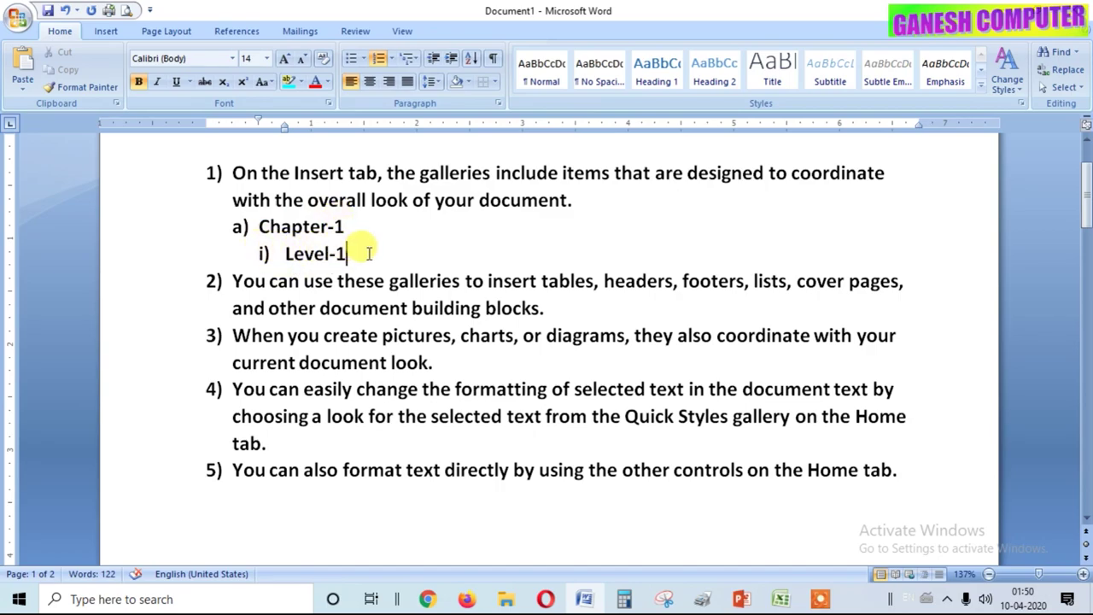
key("Return")
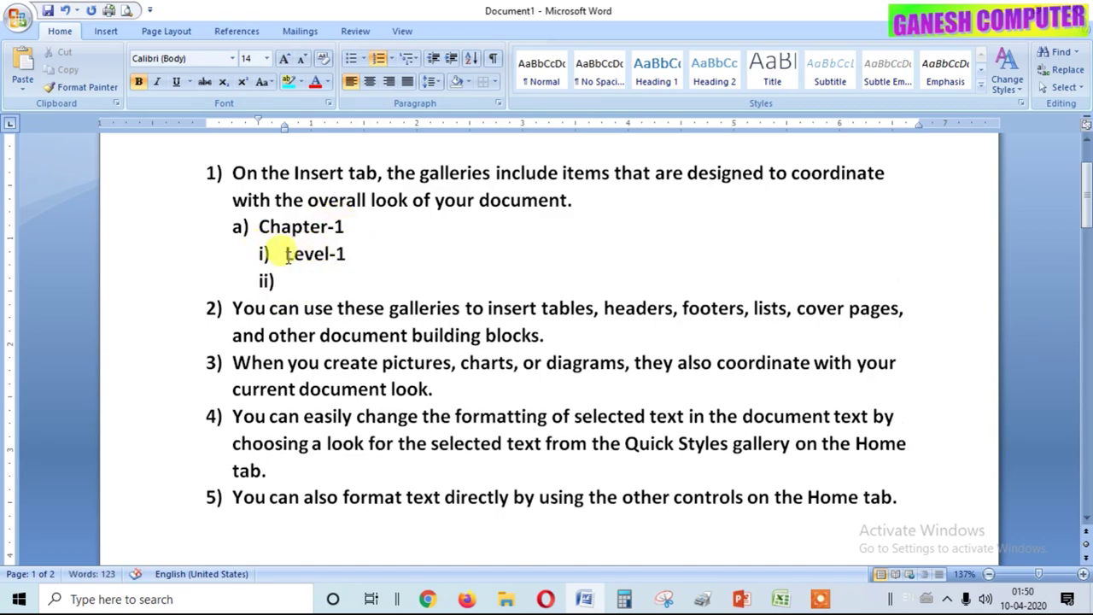
left_click_drag(289, 256, 351, 254)
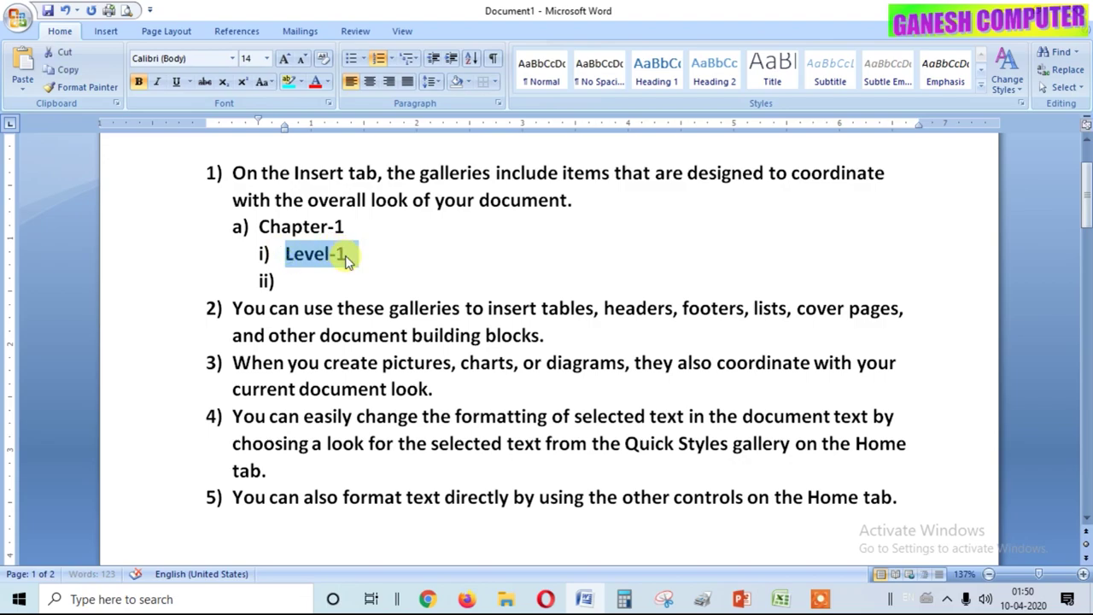
key("ctrl+c")
left_click(288, 281)
key("ctrl+v")
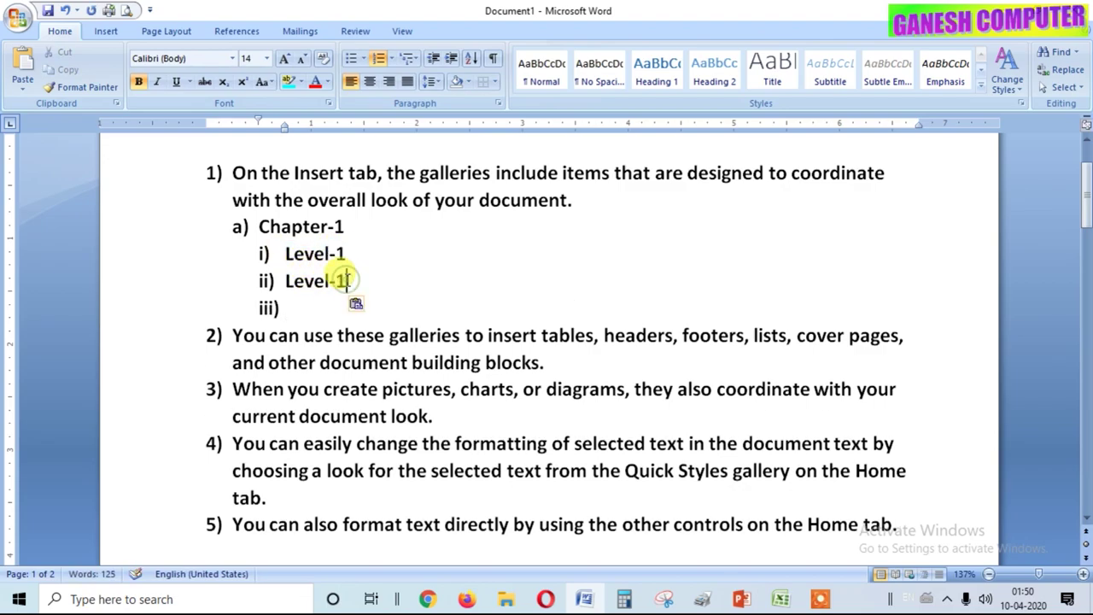
key("BackSpace")
type("2")
Step: Add iii) Level-3 and delete the empty iv) item below it
left_click(311, 297)
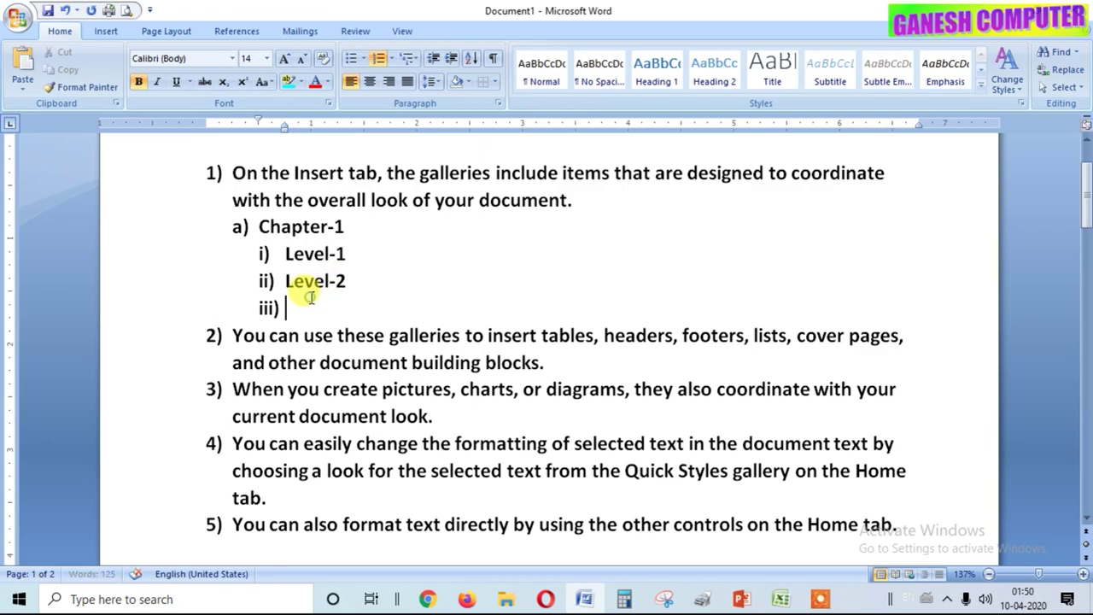
key("ctrl+v")
key("BackSpace")
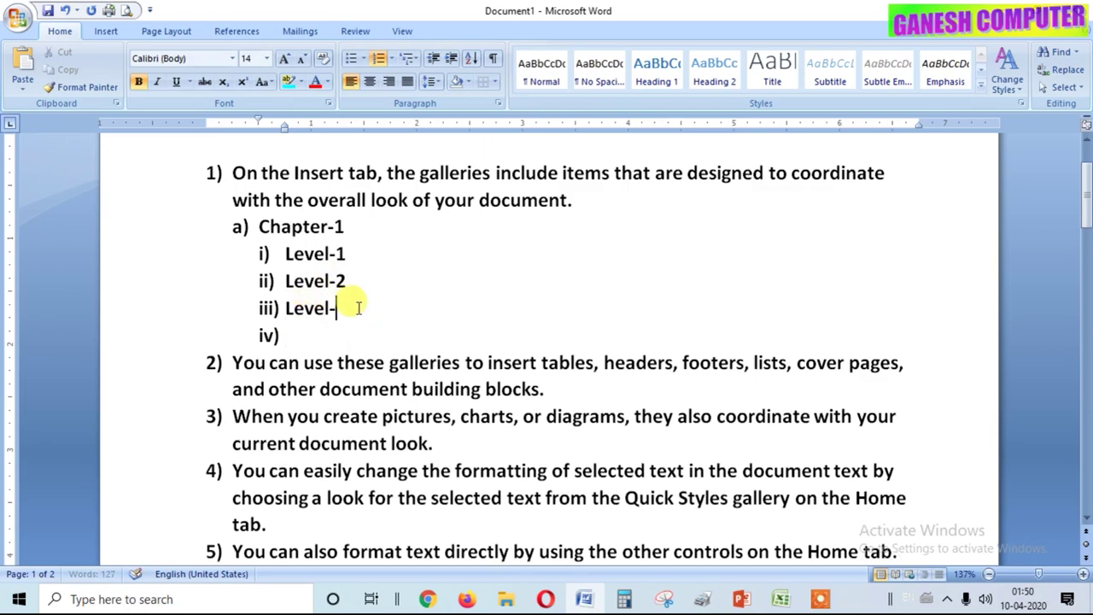
type("3")
left_click(288, 334)
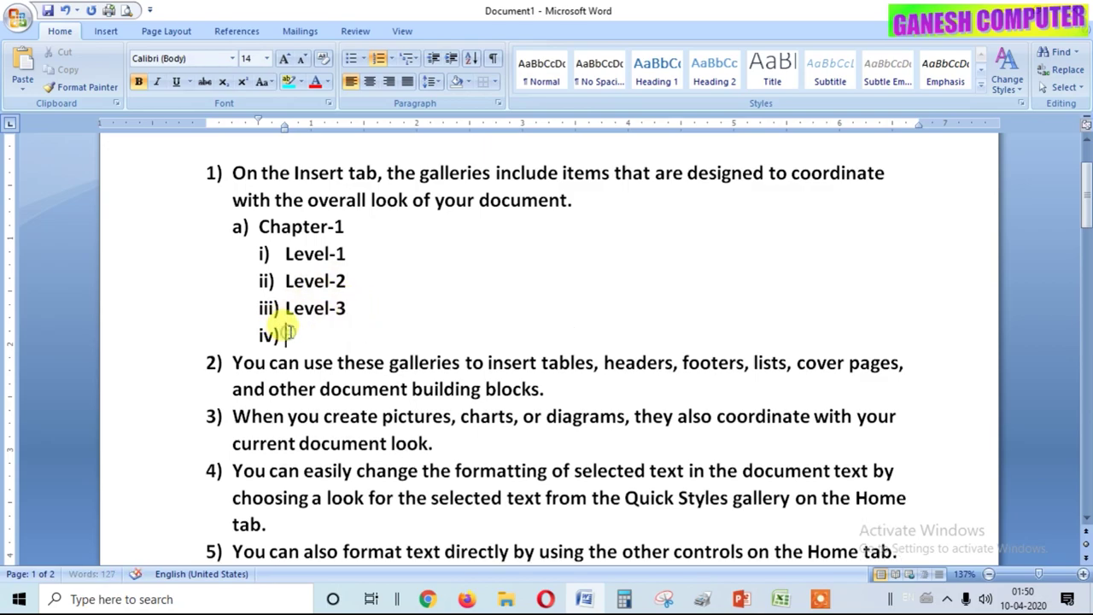
key("Return")
key("Return")
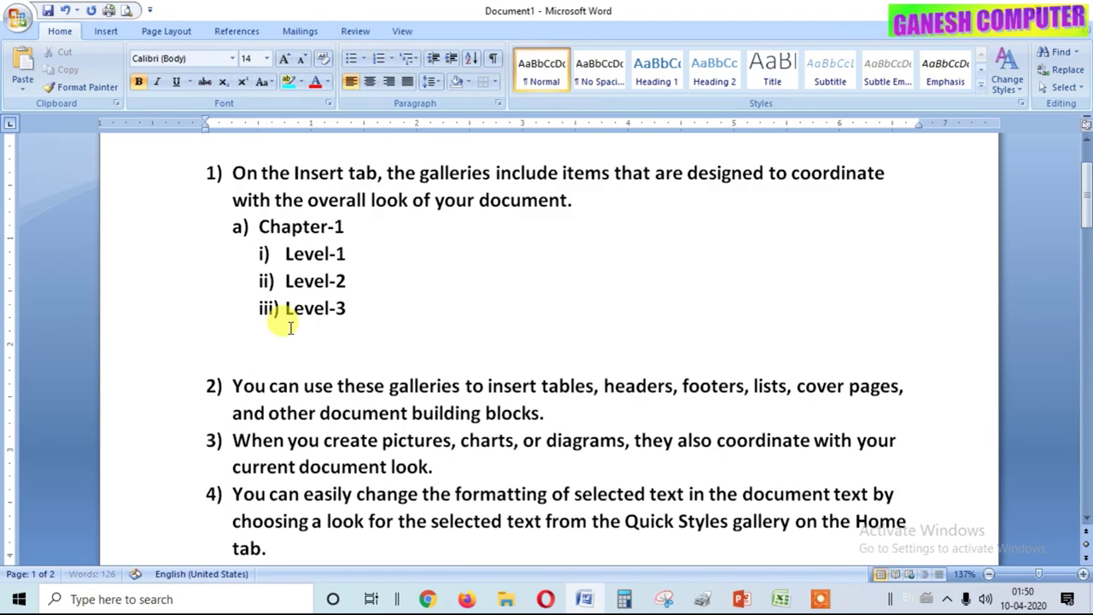
key("BackSpace")
key("BackSpace")
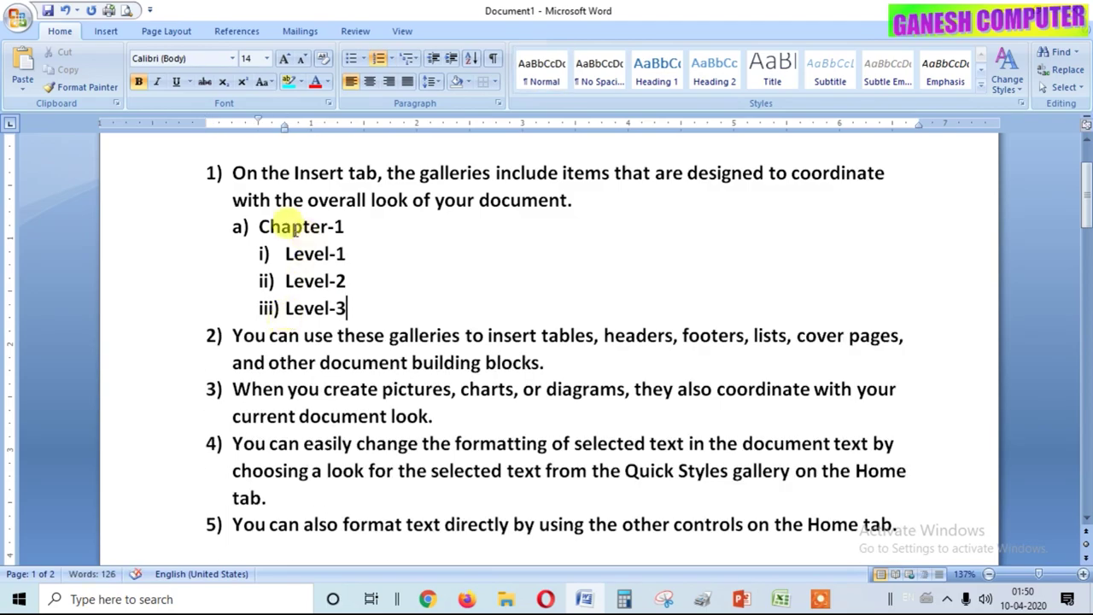
Step: Under item 2, add indented sub-item a) Chapter-1 with an empty i) entry beneath
mouse_move(234, 173)
left_mouse_down()
mouse_move(540, 200)
mouse_move(260, 226)
mouse_move(344, 226)
left_mouse_up()
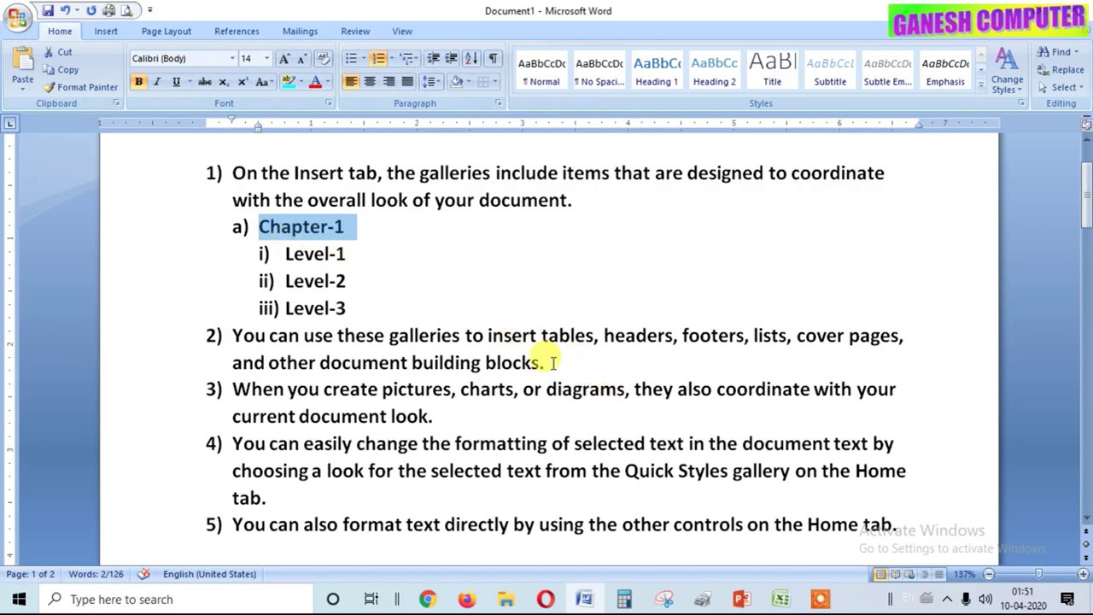
left_click(550, 363)
key("Return")
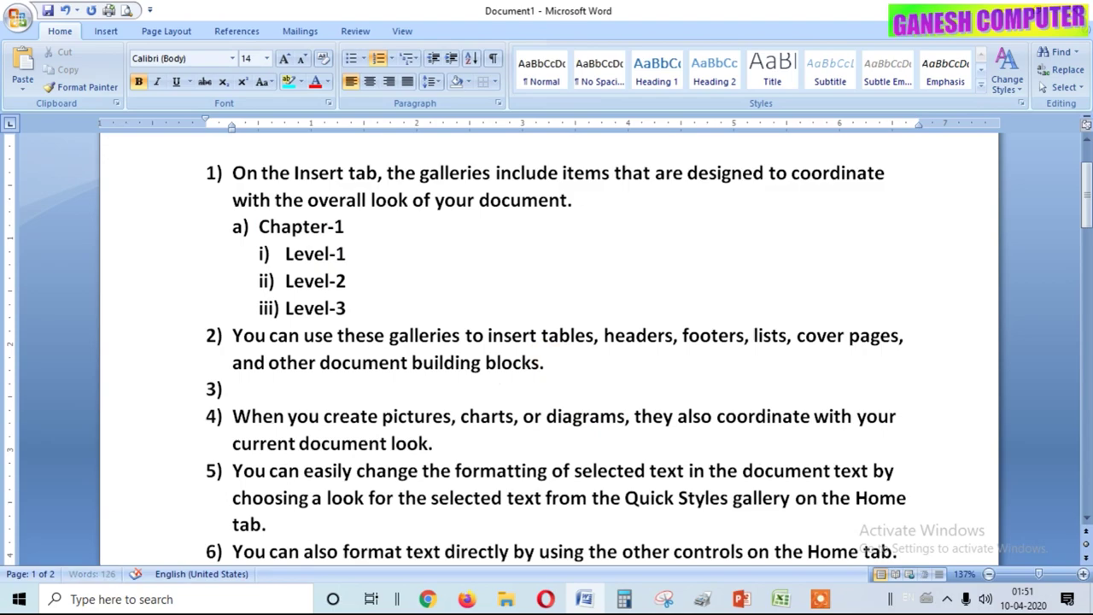
left_click(452, 60)
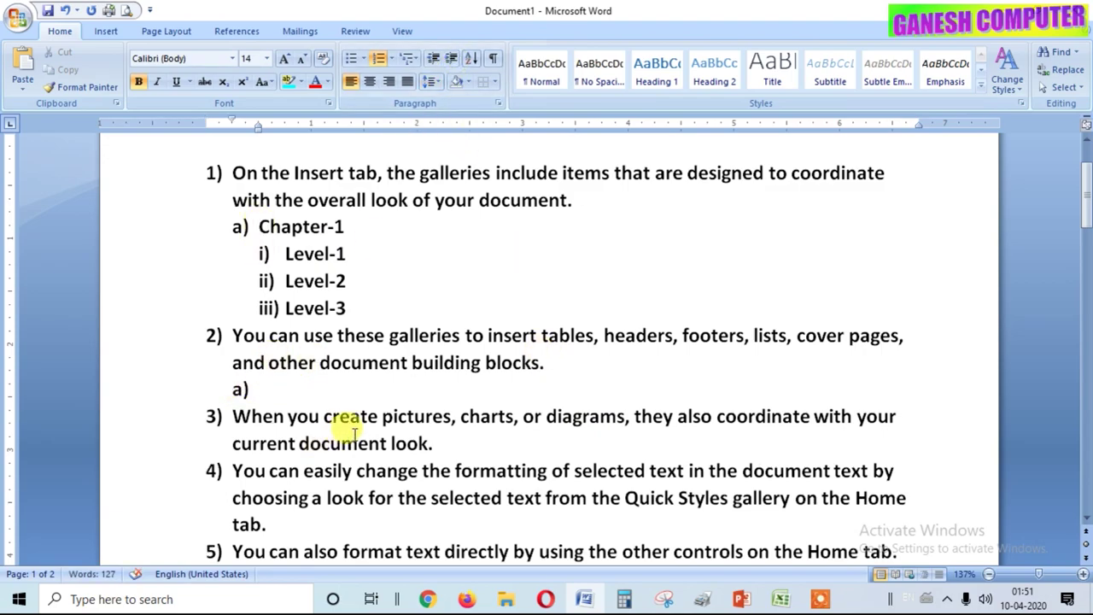
type("Chapter-")
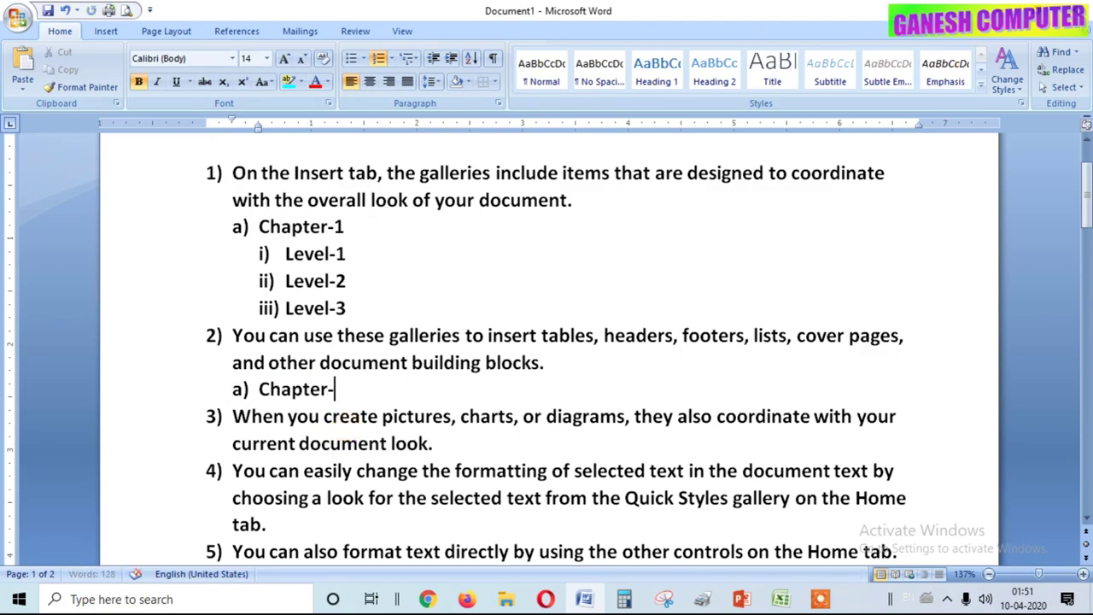
type("1")
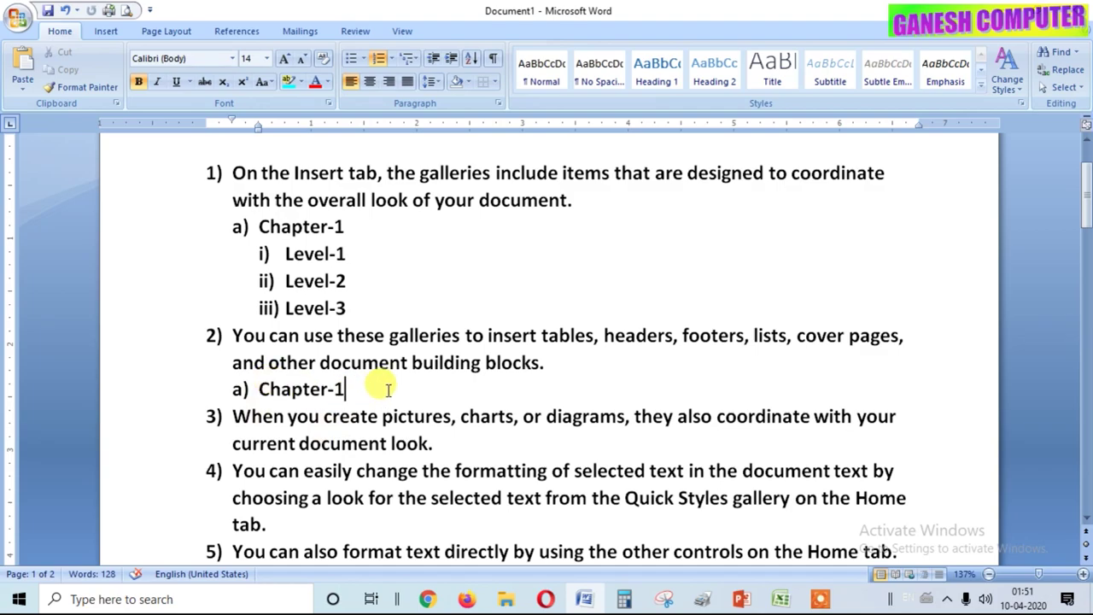
key("Return")
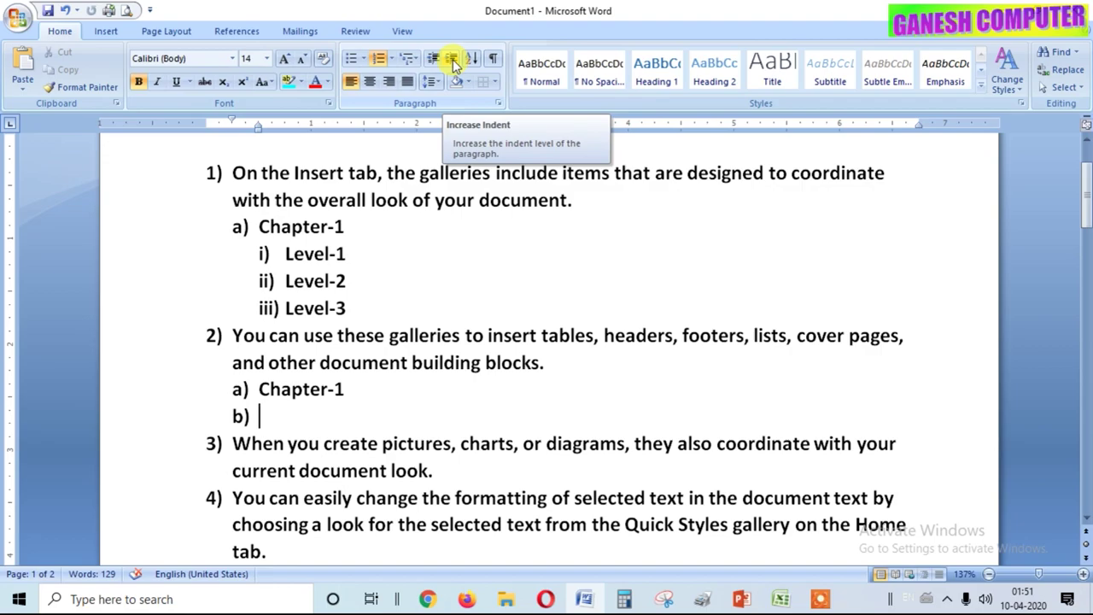
left_click(454, 63)
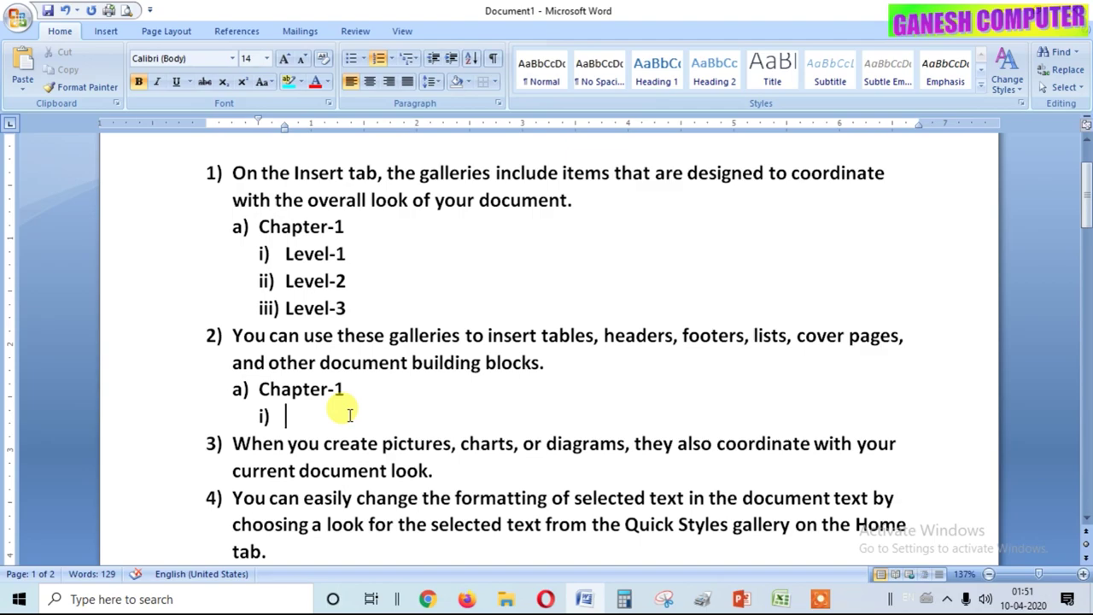
scroll(359, 334, "down", 2)
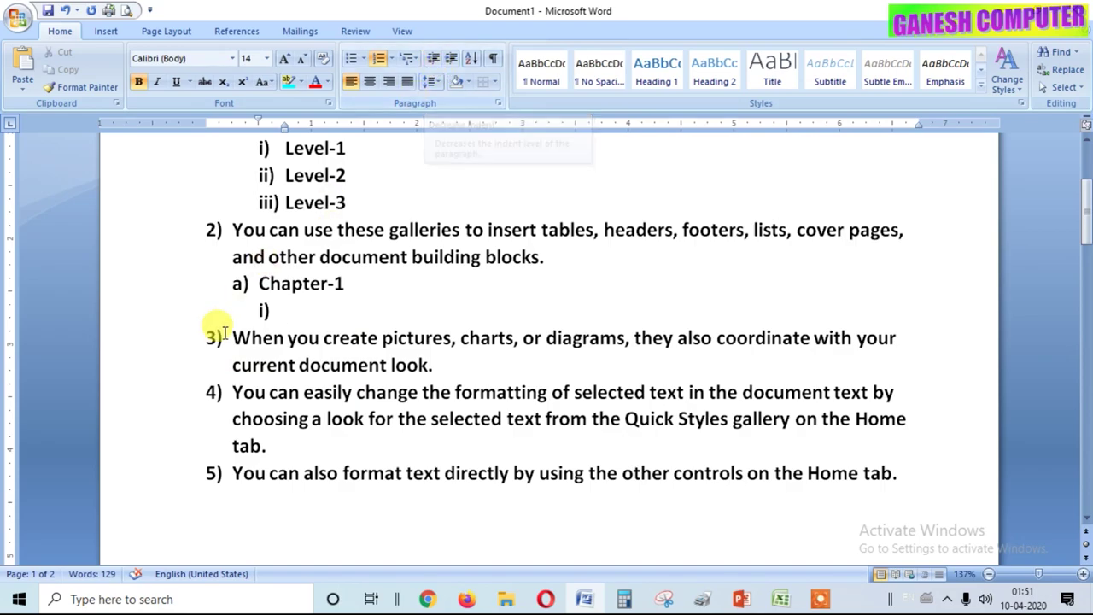
Step: Set numbering to None for items 3–5, leaving them as plain paragraphs
left_click_drag(232, 339, 914, 473)
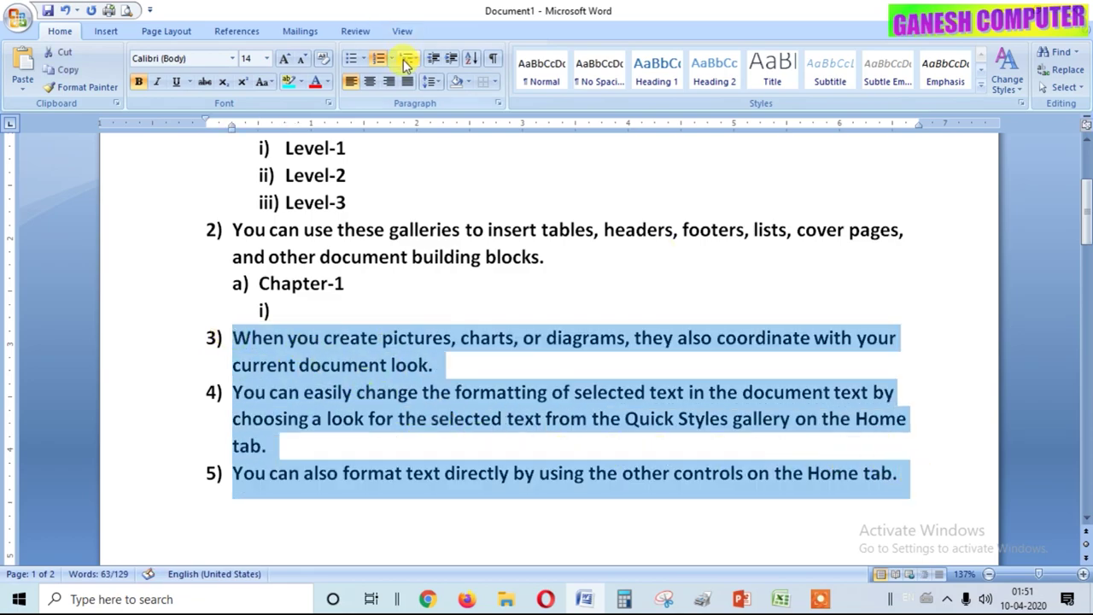
left_click(390, 58)
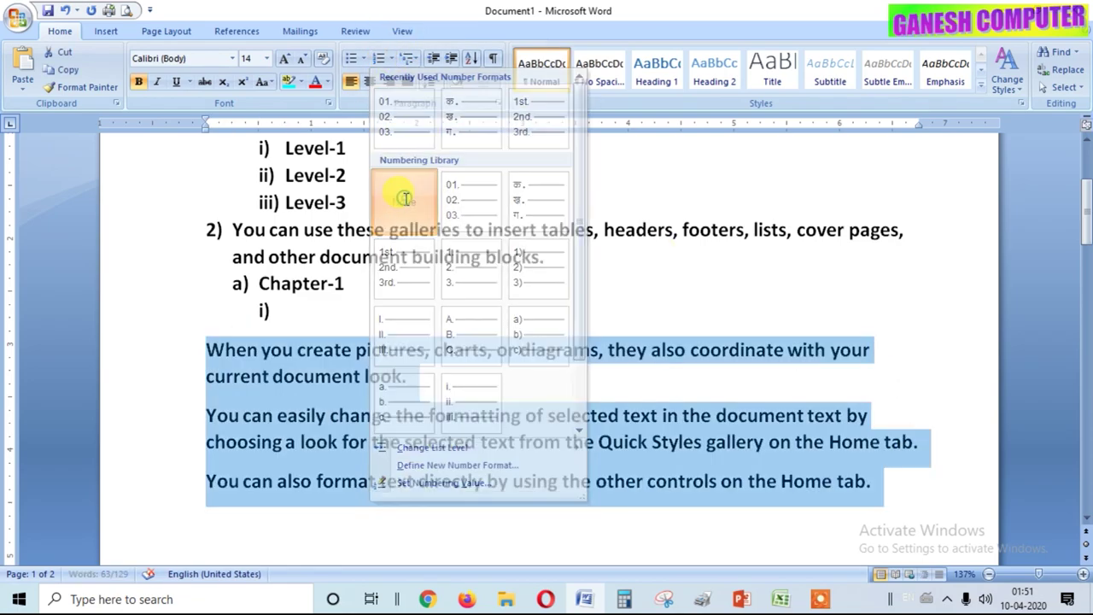
left_click(404, 200)
left_click(295, 416)
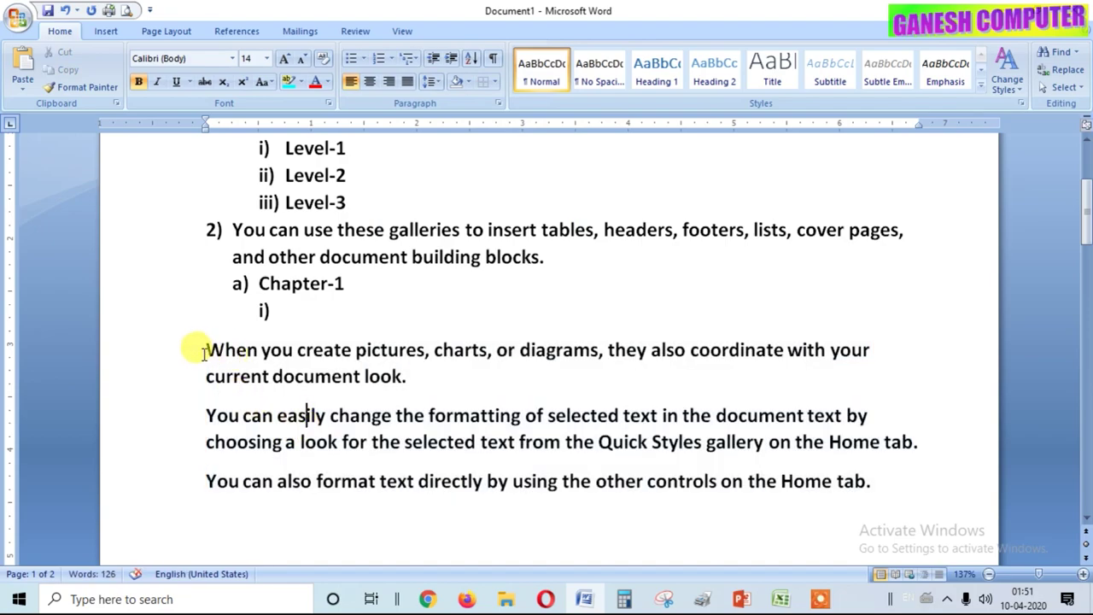
left_click_drag(205, 350, 413, 372)
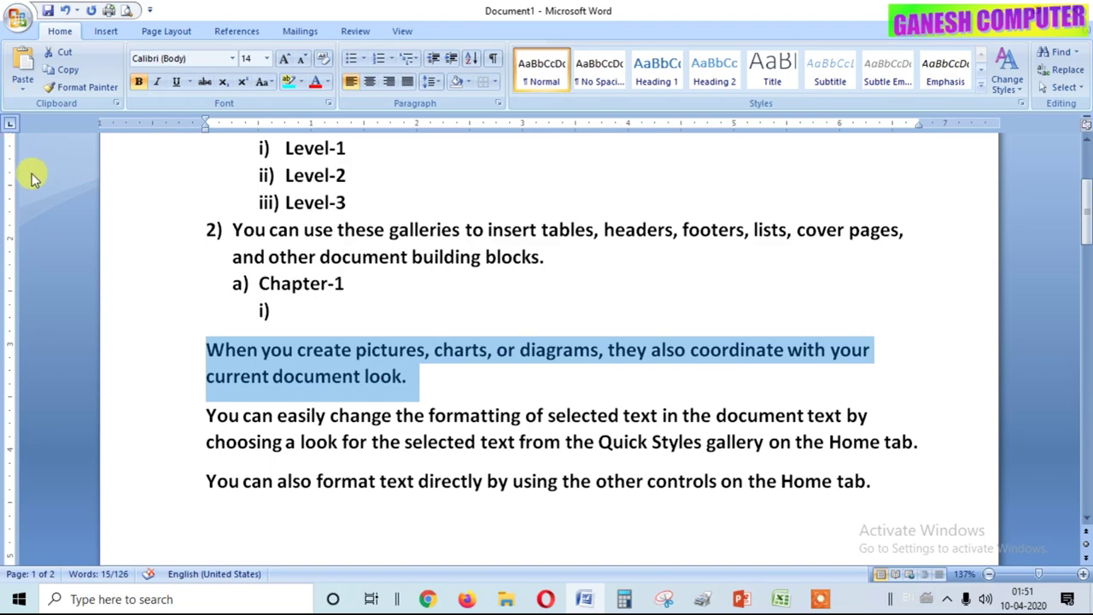
Step: Try several indent levels on one paragraph, then return it to the margin
left_click(452, 61)
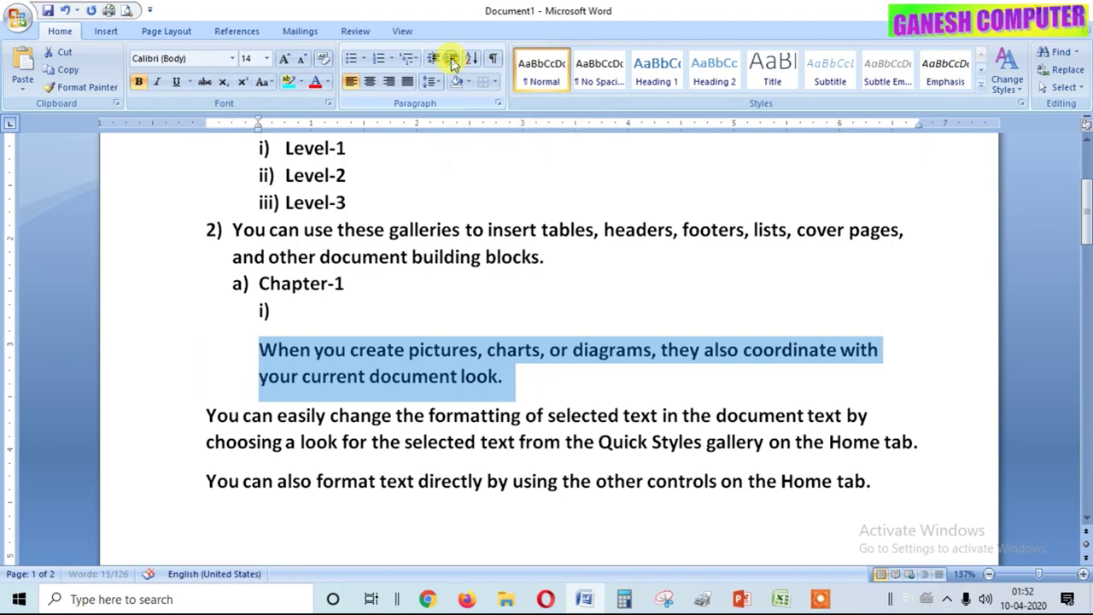
left_click(453, 62)
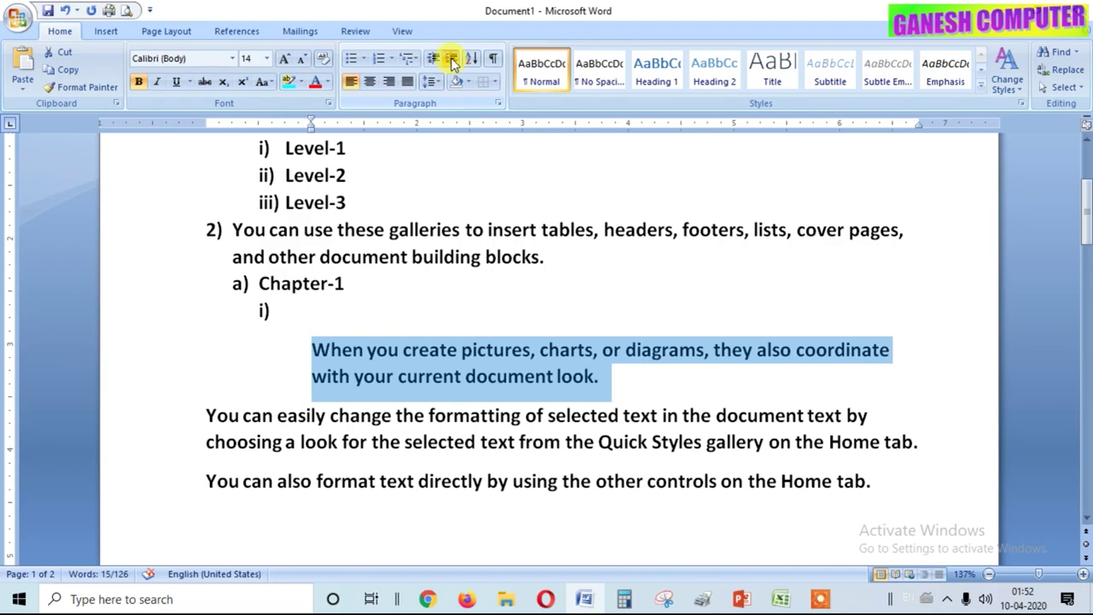
left_click(452, 61)
left_click(452, 62)
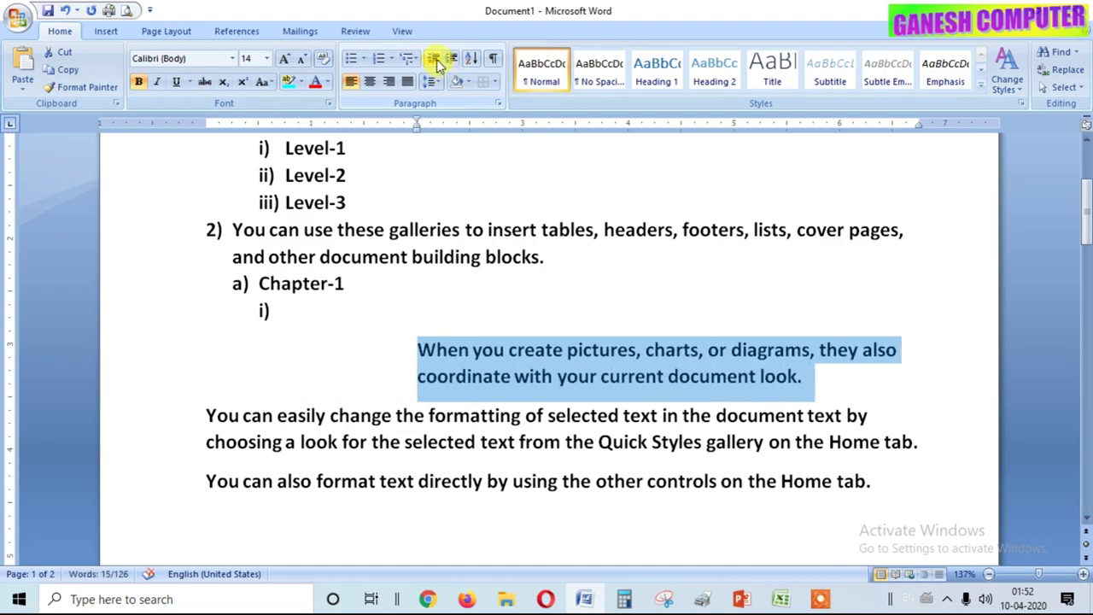
left_click(435, 62)
left_click(435, 62)
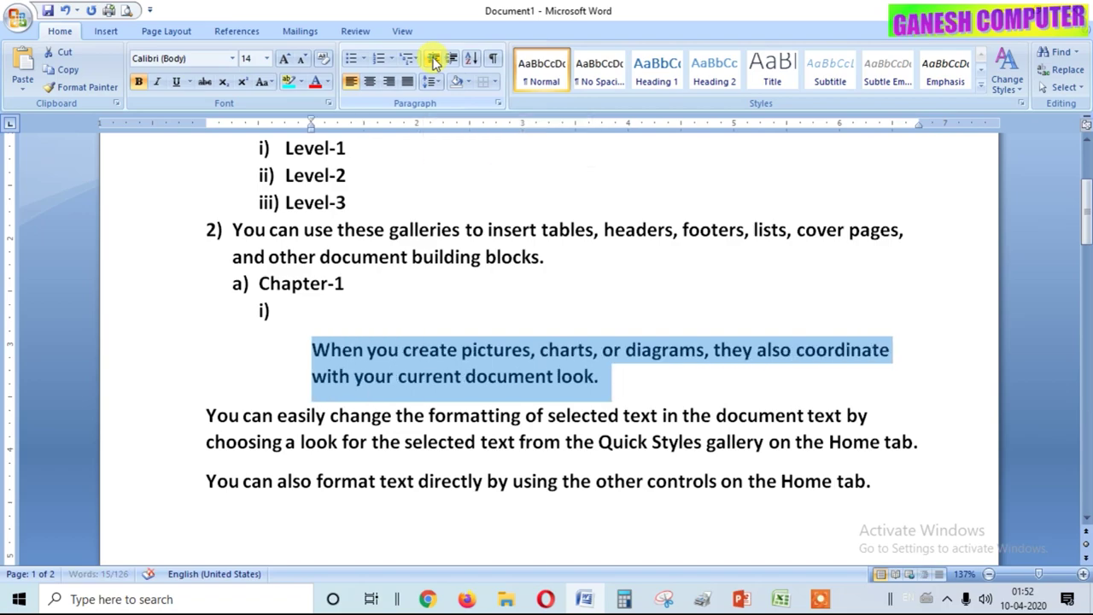
left_click(435, 62)
left_click(435, 62)
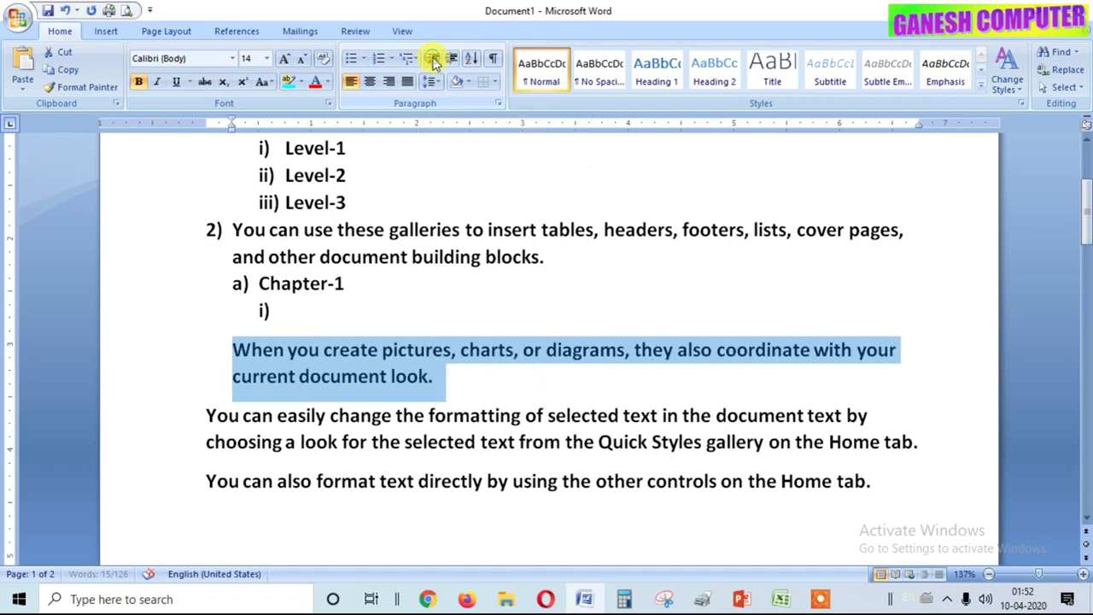
left_click(434, 61)
left_click(265, 377)
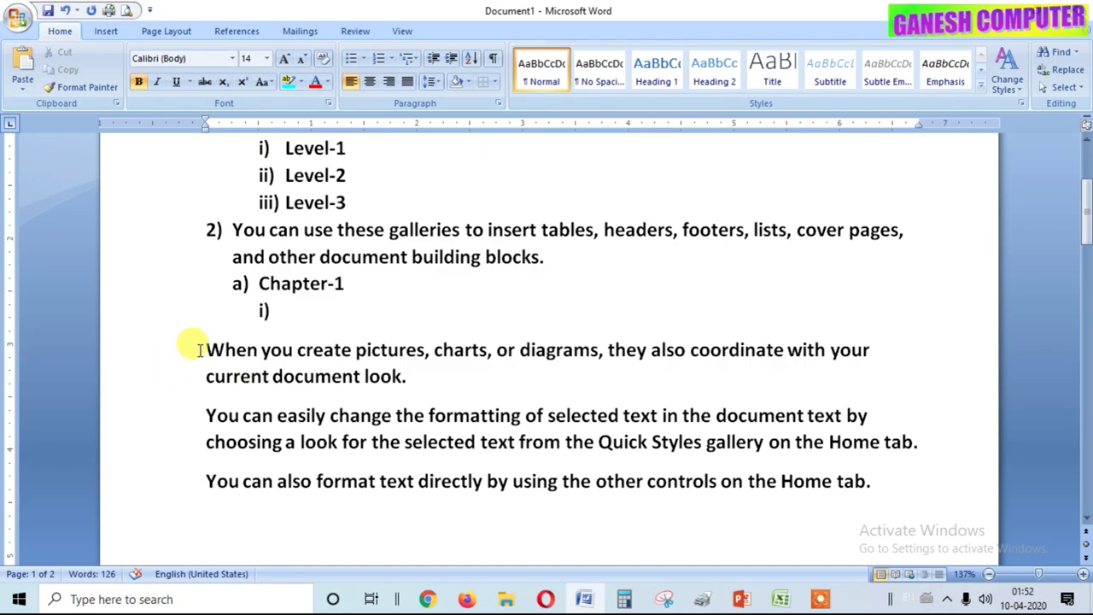
Step: Indent the 'When you create' and 'You can easily' paragraphs, ending one level in
mouse_move(205, 349)
left_mouse_down()
mouse_move(842, 417)
mouse_move(918, 442)
left_mouse_up()
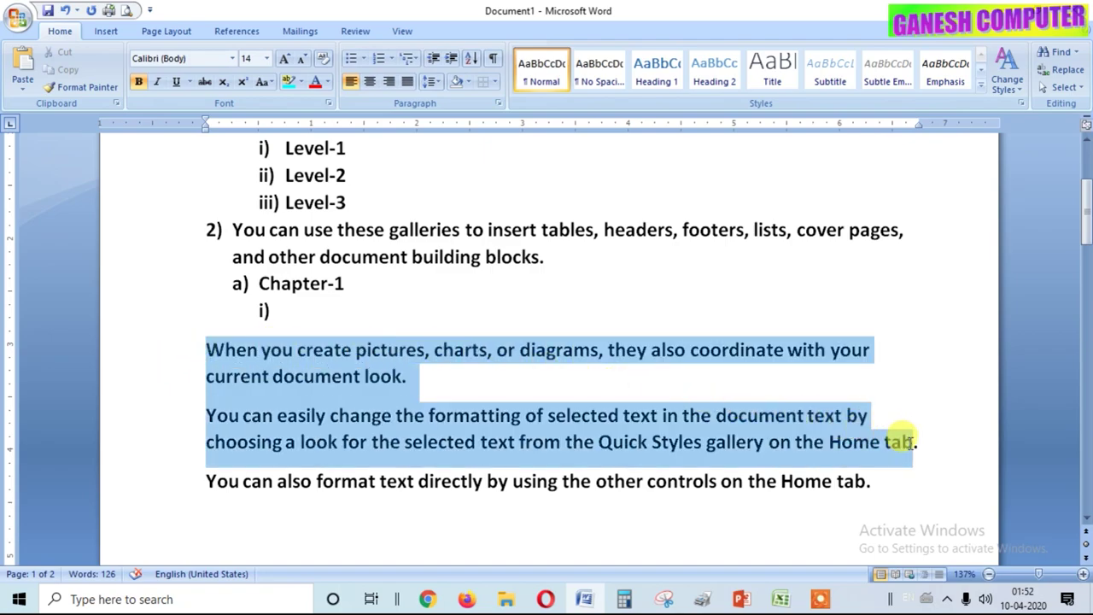
left_click(452, 62)
left_click(452, 62)
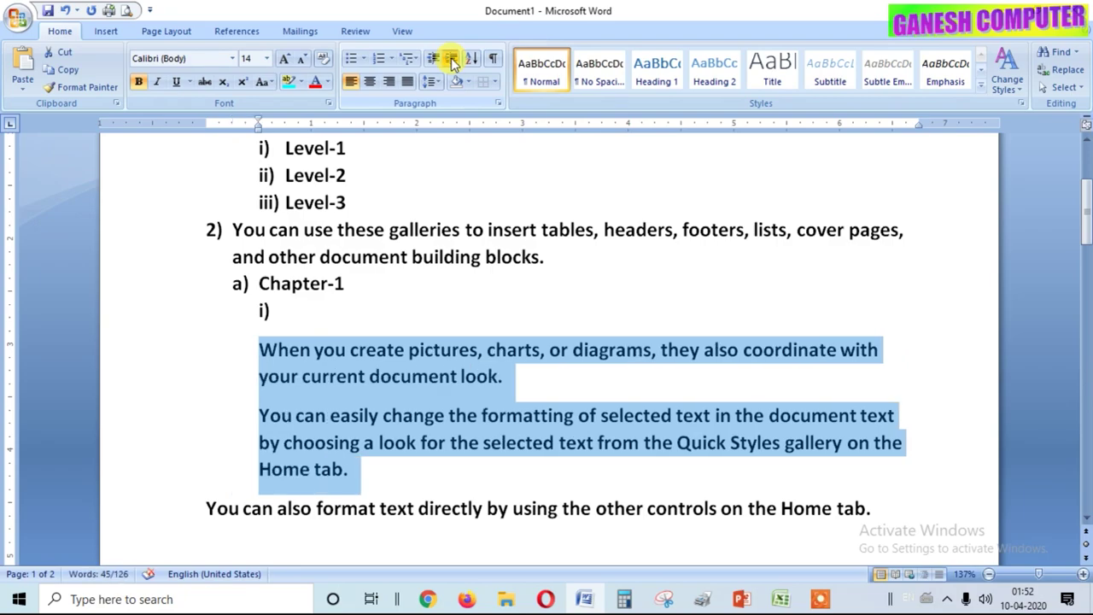
left_click(452, 61)
left_click(452, 61)
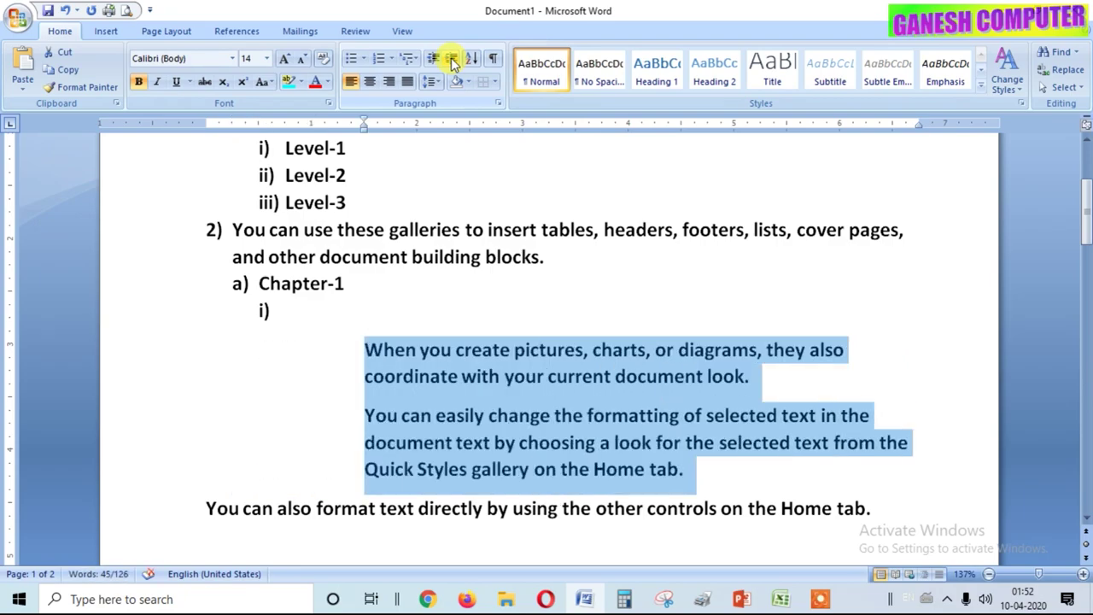
left_click(436, 61)
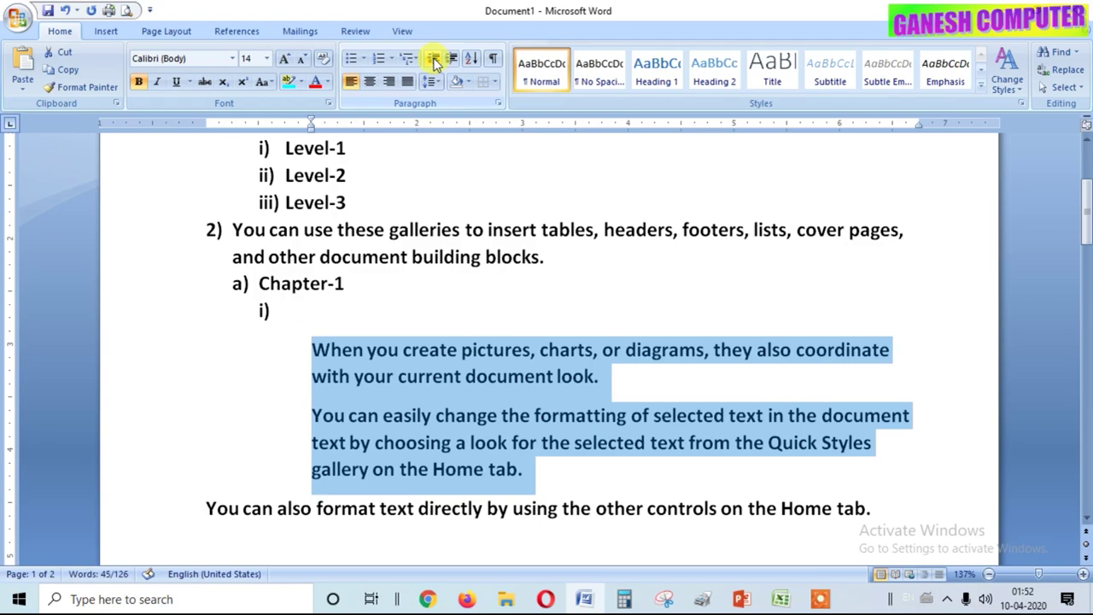
left_click(436, 61)
left_click(435, 62)
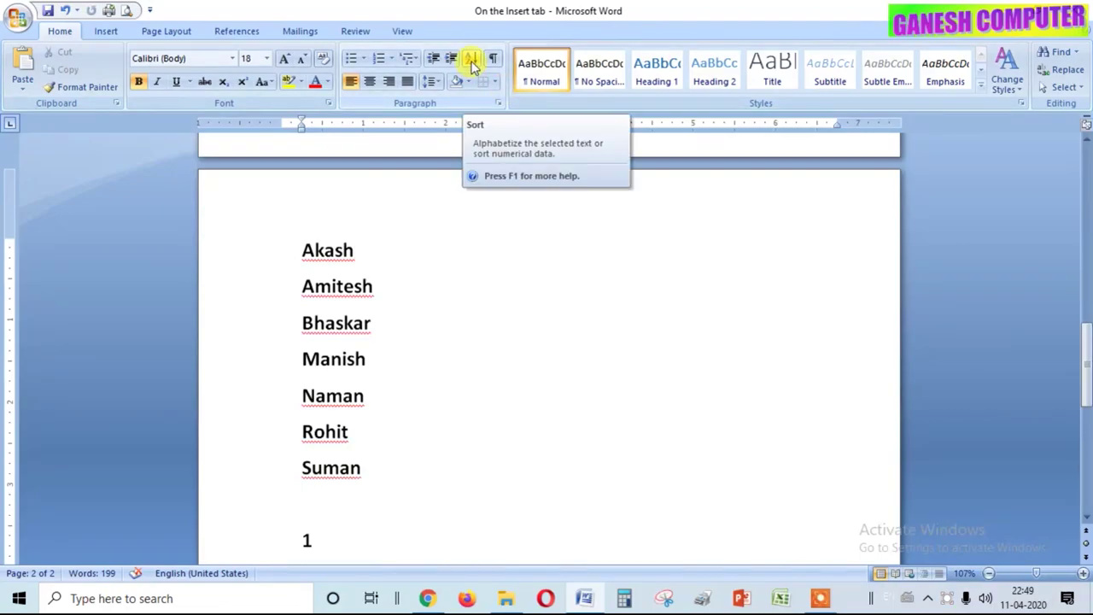
Step: Sort the seven names in descending order
left_click(472, 61)
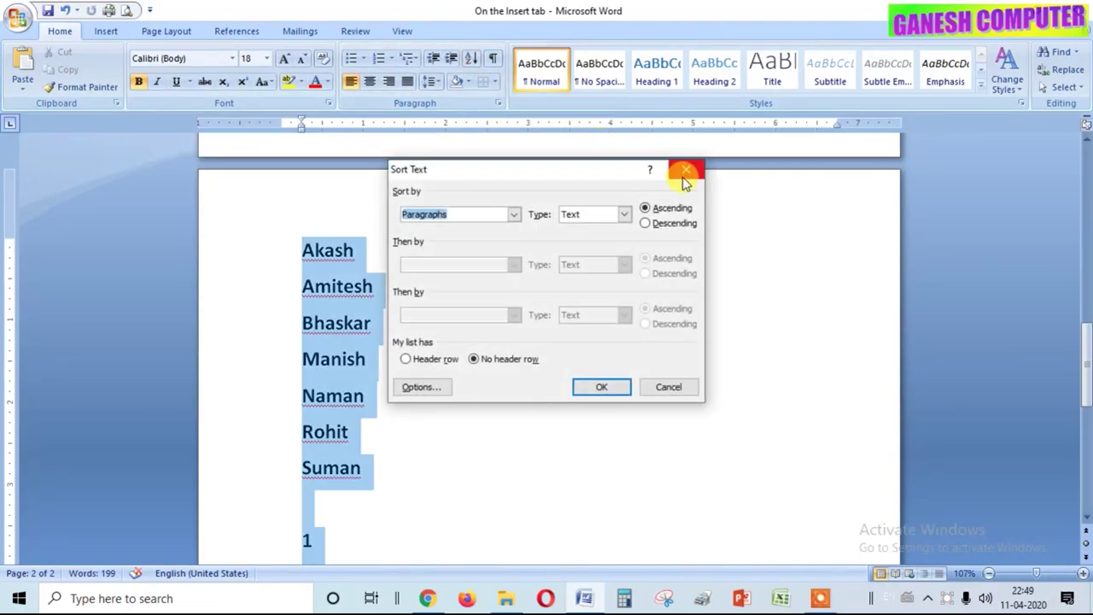
left_click(686, 169)
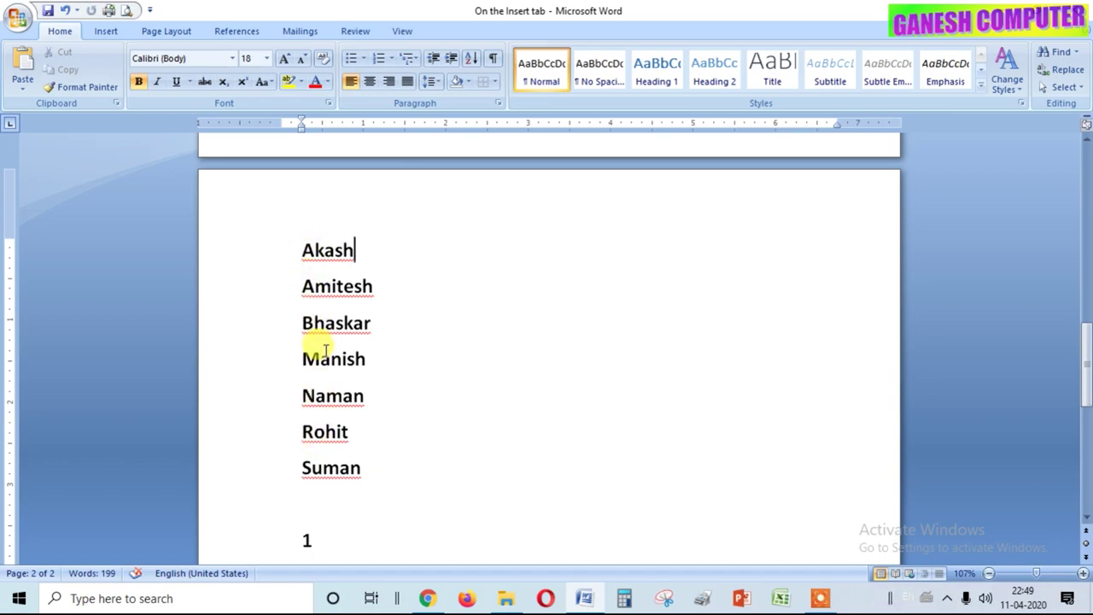
left_click_drag(301, 249, 373, 464)
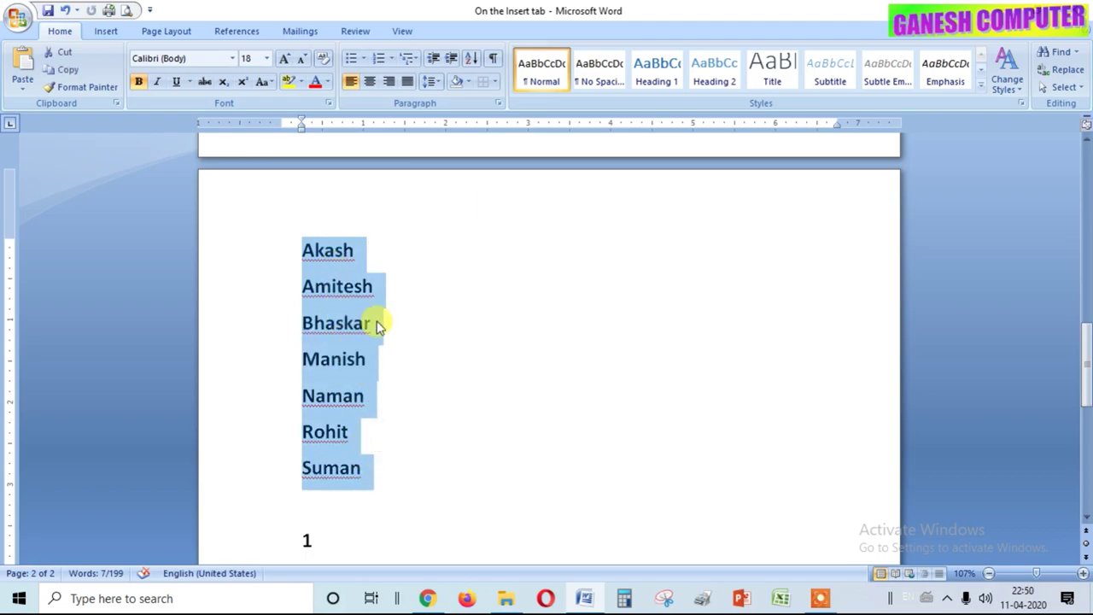
left_click(472, 60)
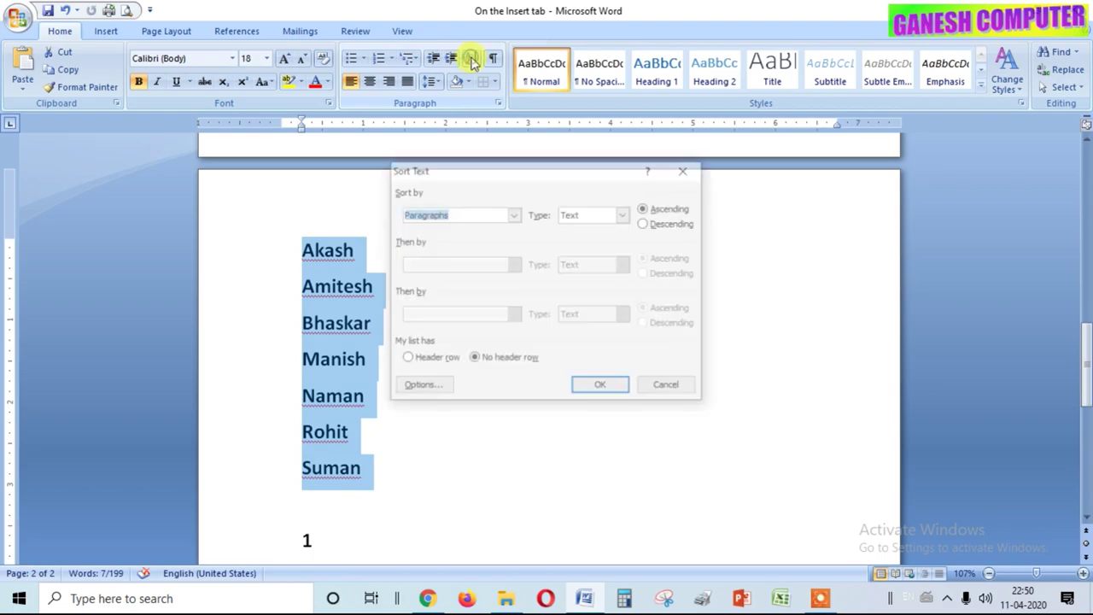
left_click(658, 217)
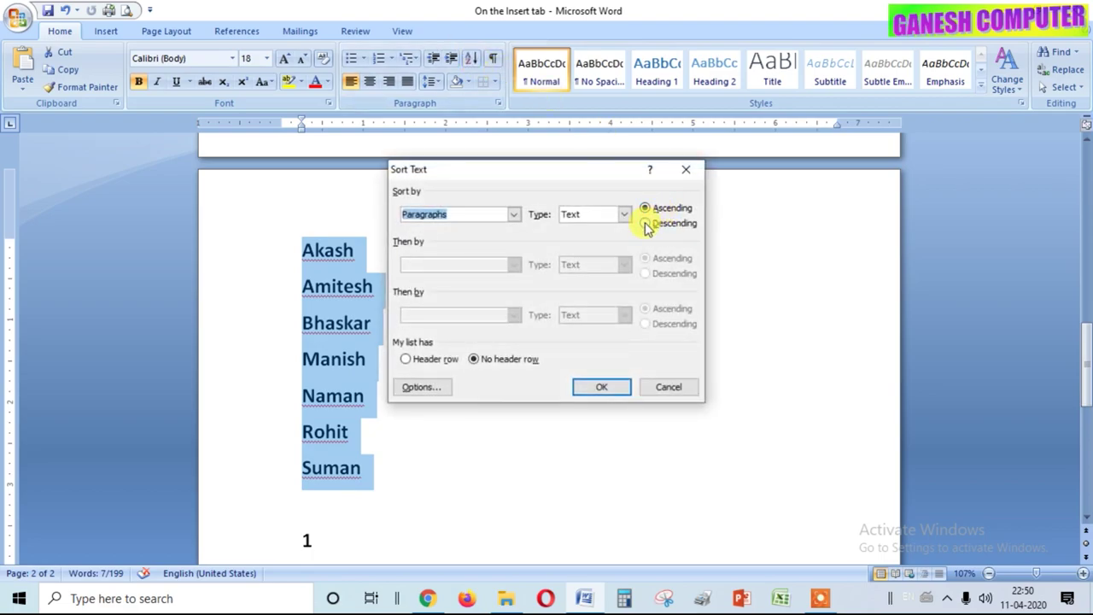
left_click(647, 224)
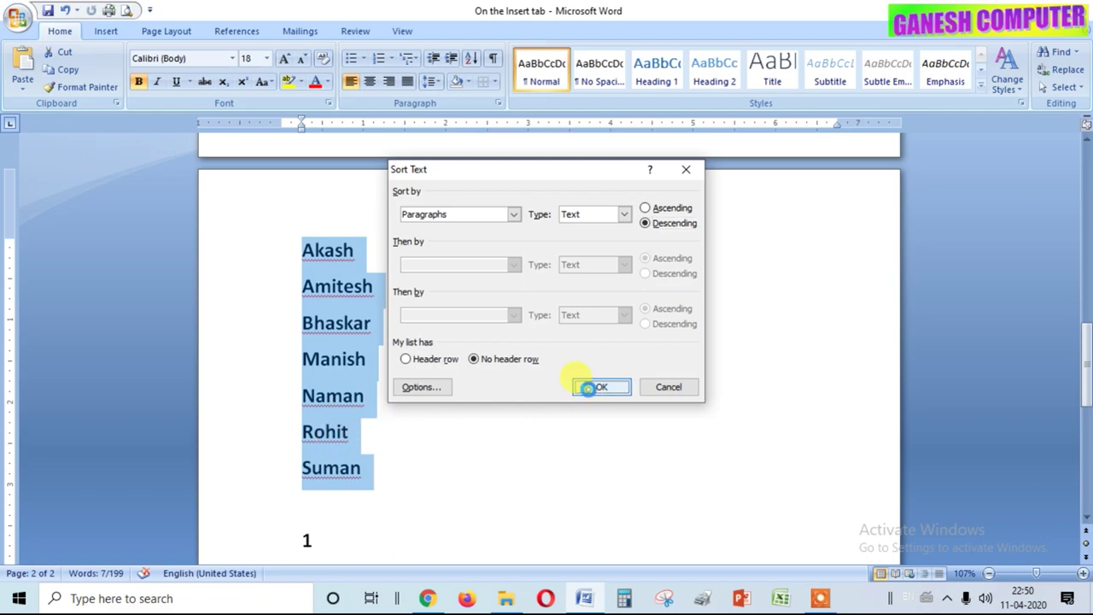
left_click(598, 387)
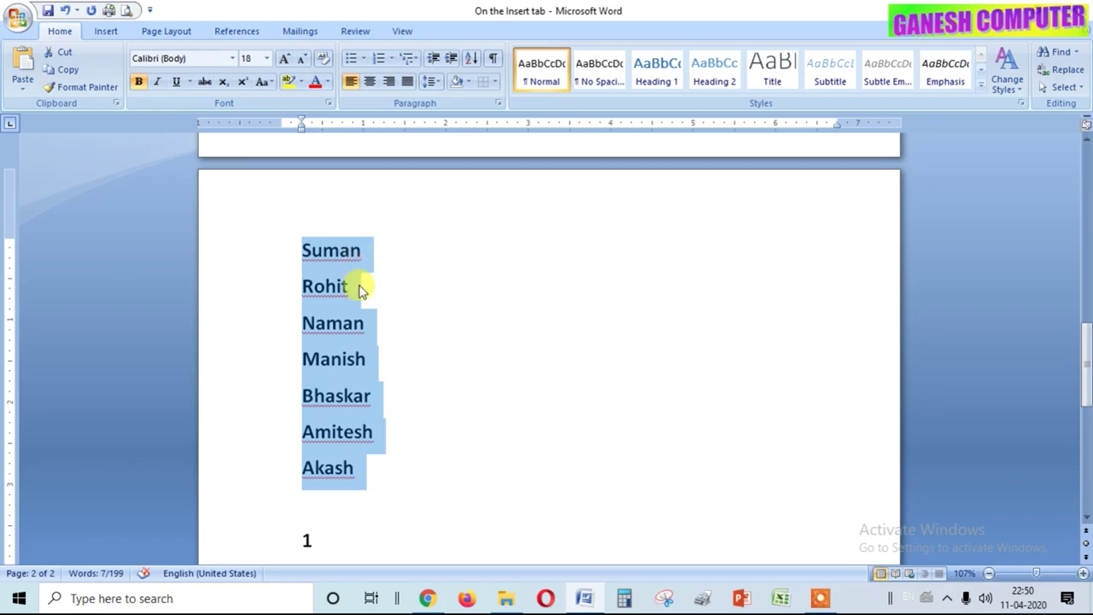
Step: Re-sort the names ascending so they run Akash to Suman
left_click(472, 62)
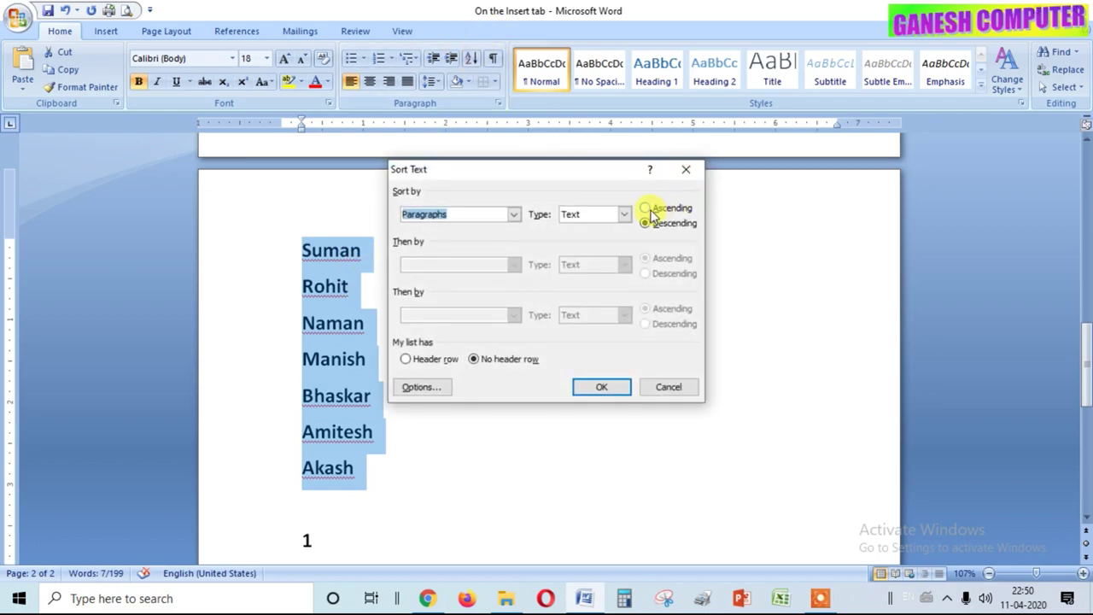
left_click(646, 210)
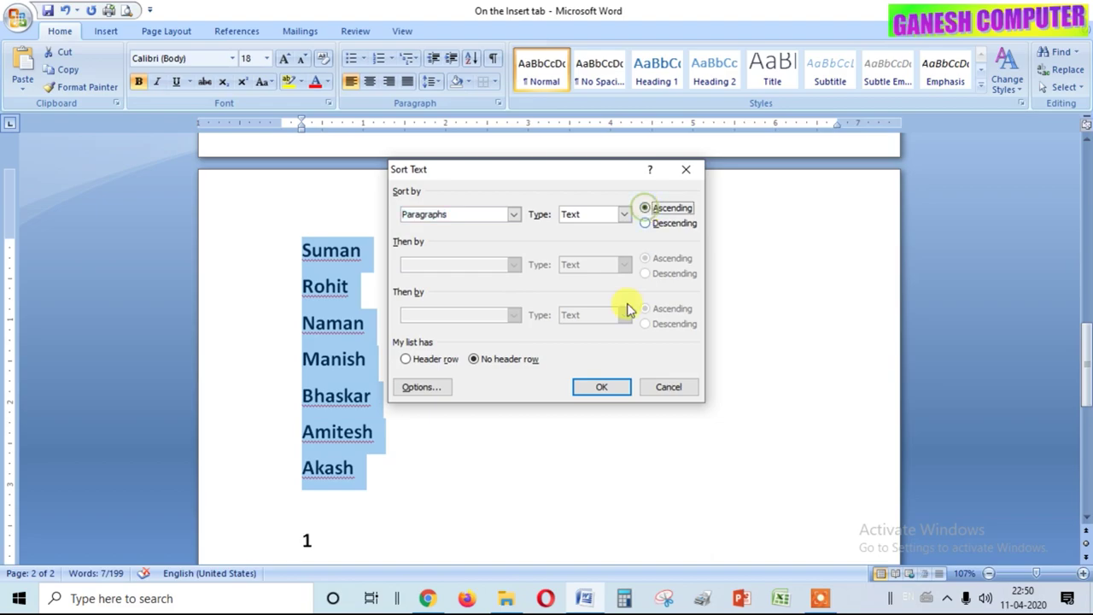
left_click(603, 389)
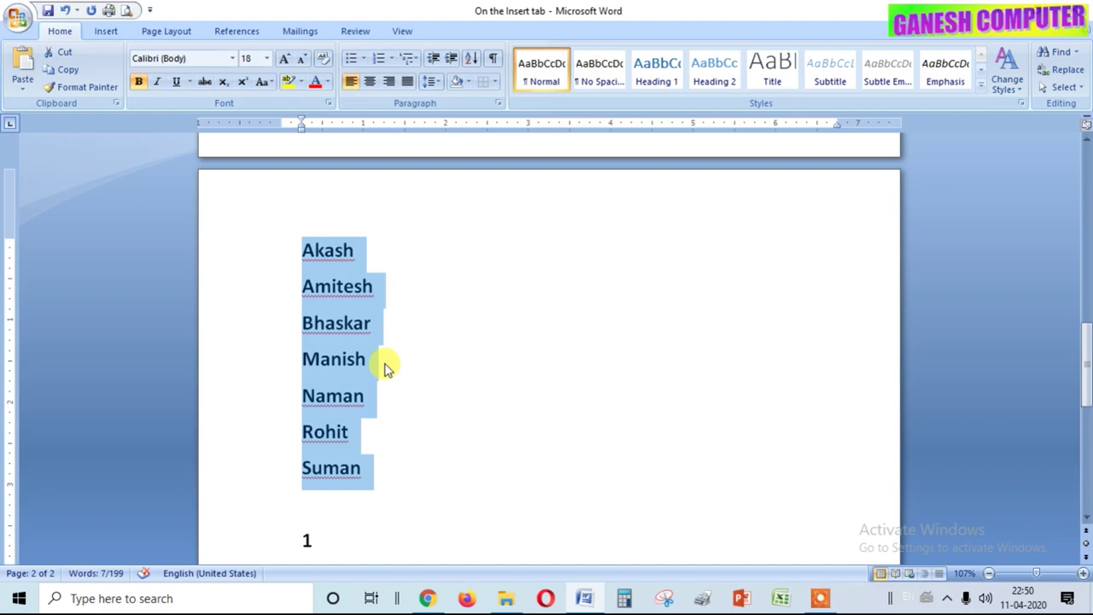
Step: Sort the numbered lines 1 to 5 in descending order
scroll(390, 339, "down", 5)
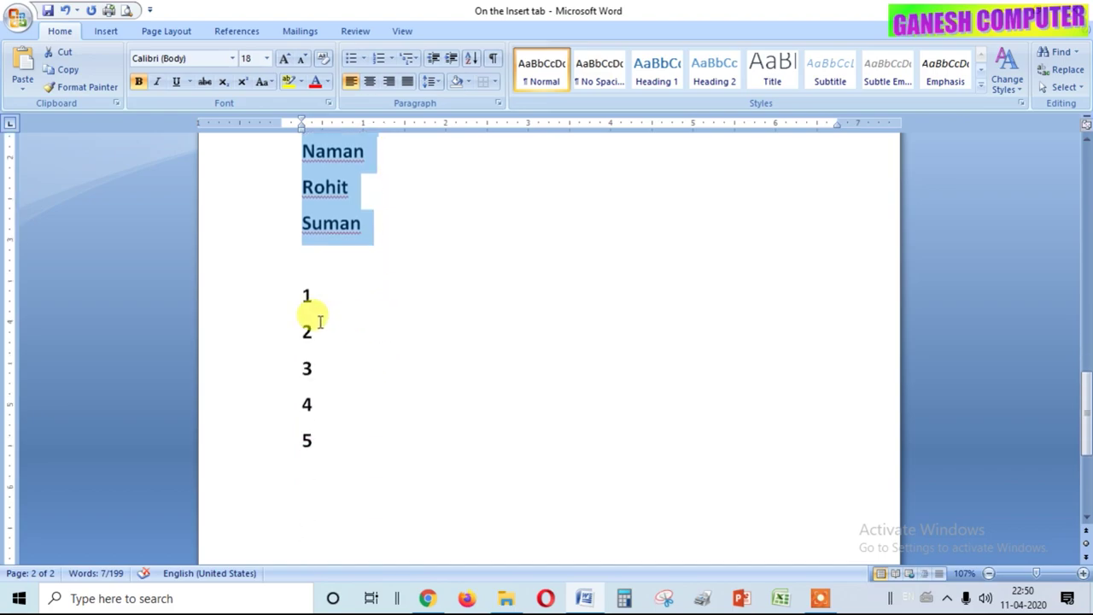
left_click_drag(299, 289, 328, 428)
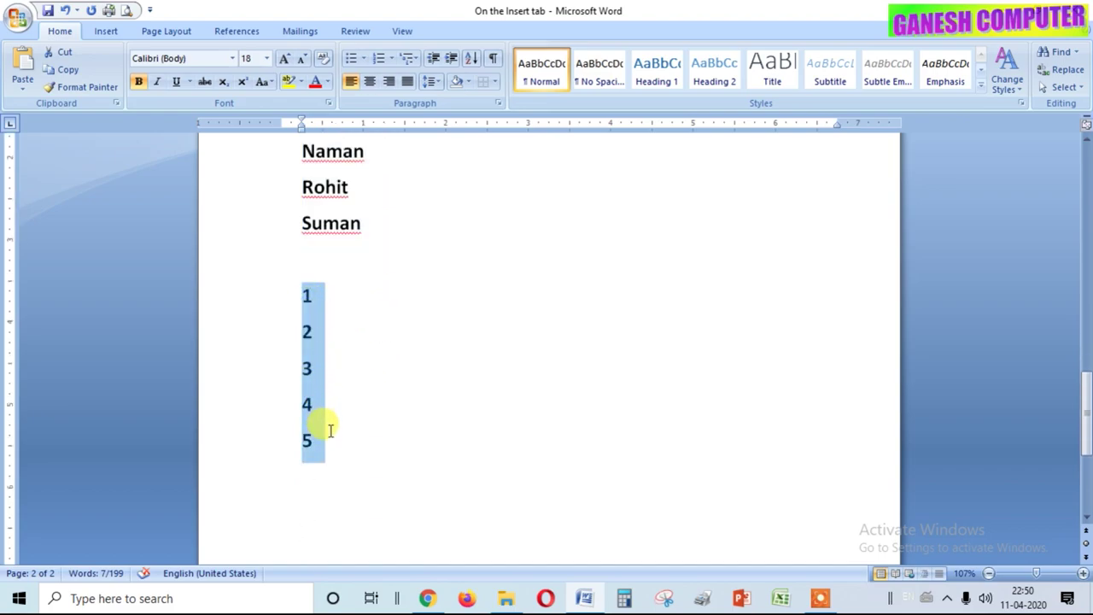
left_click(472, 60)
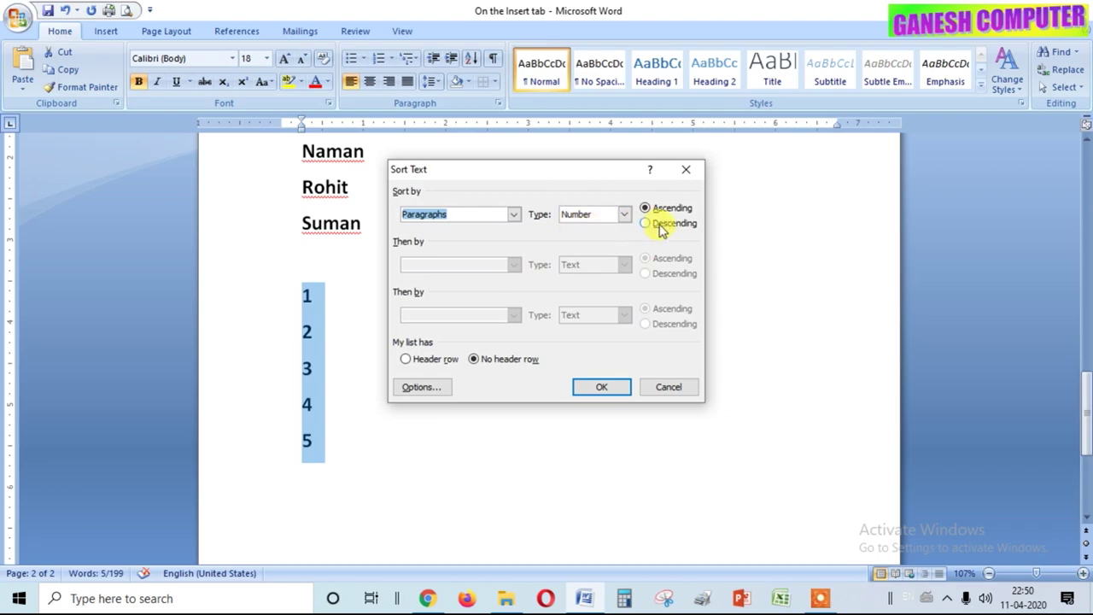
left_click(645, 224)
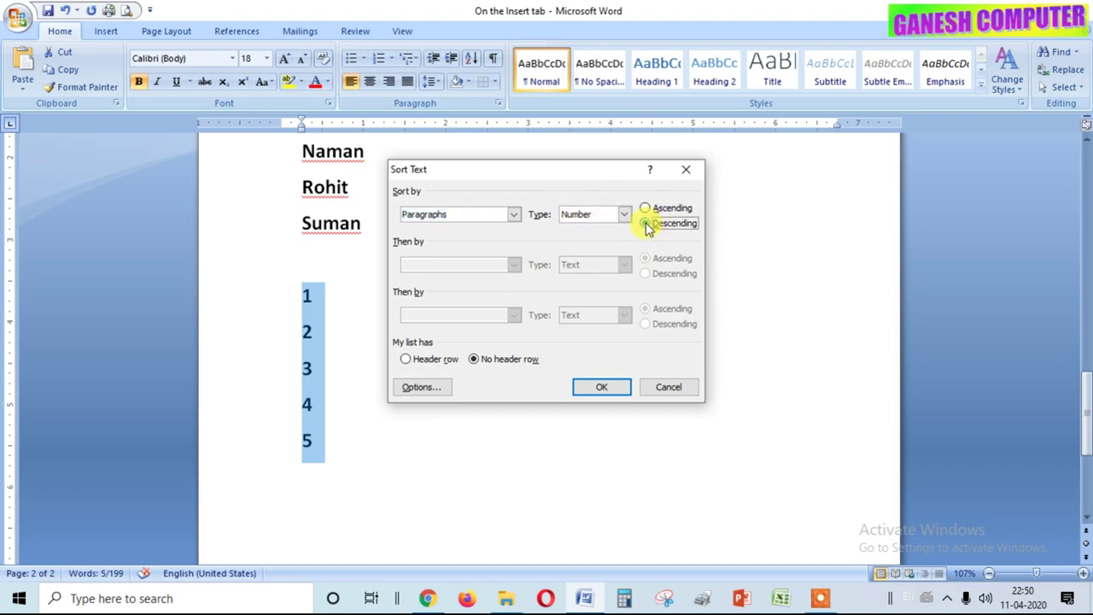
left_click(605, 390)
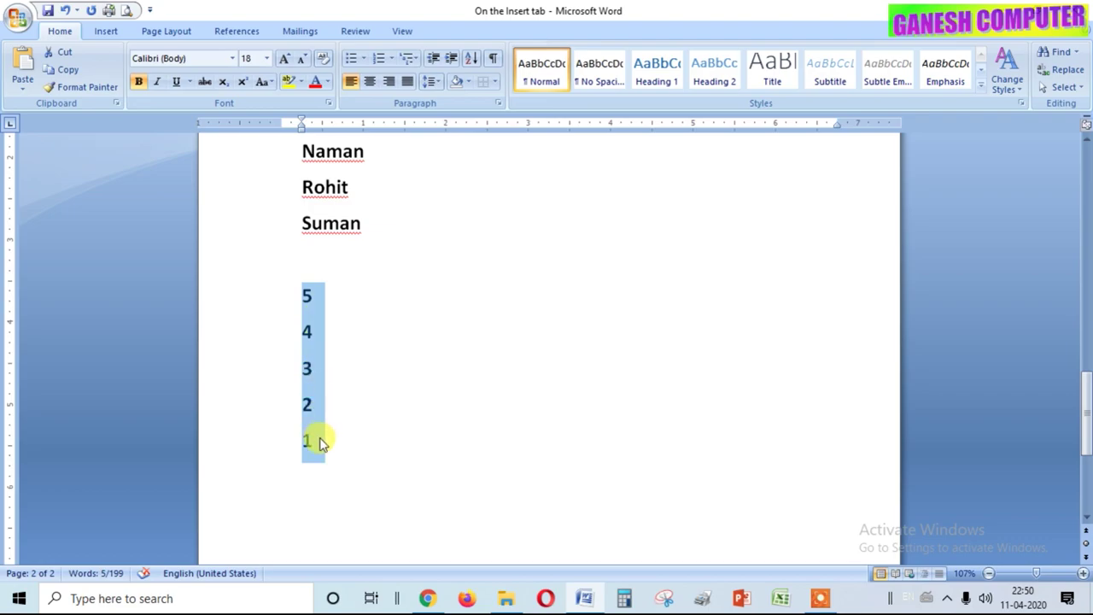
Step: Re-sort the numbers ascending, then return to the name list
left_click(472, 60)
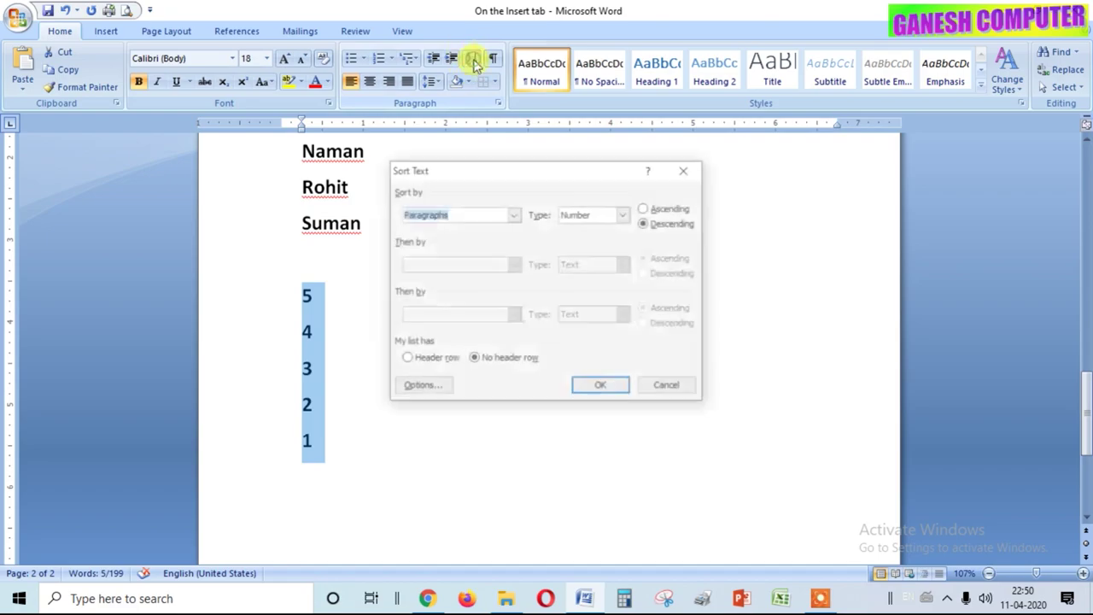
left_click(646, 209)
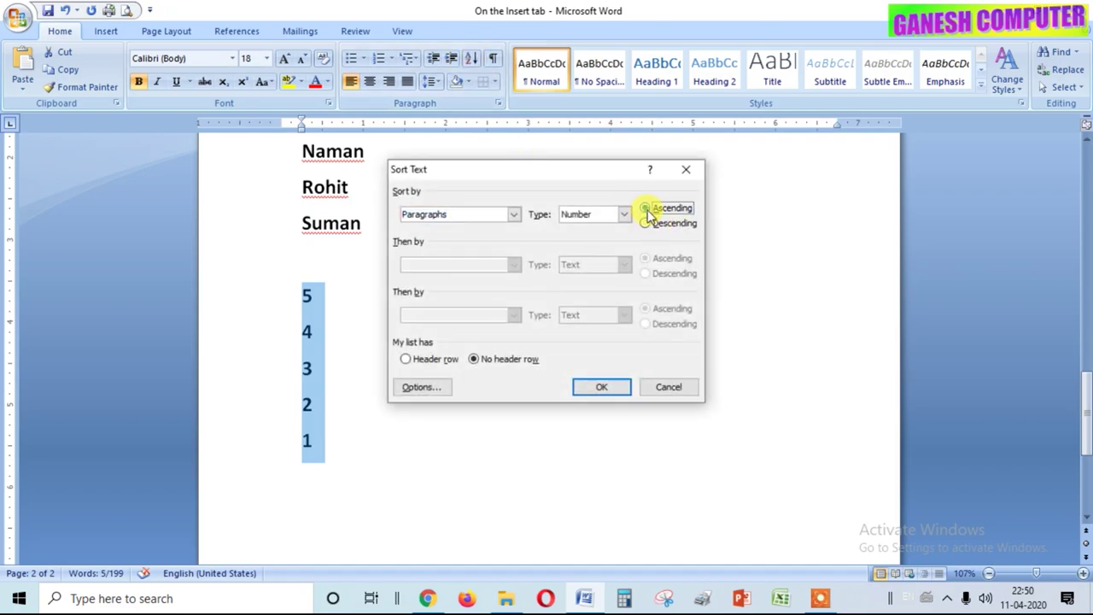
left_click(611, 388)
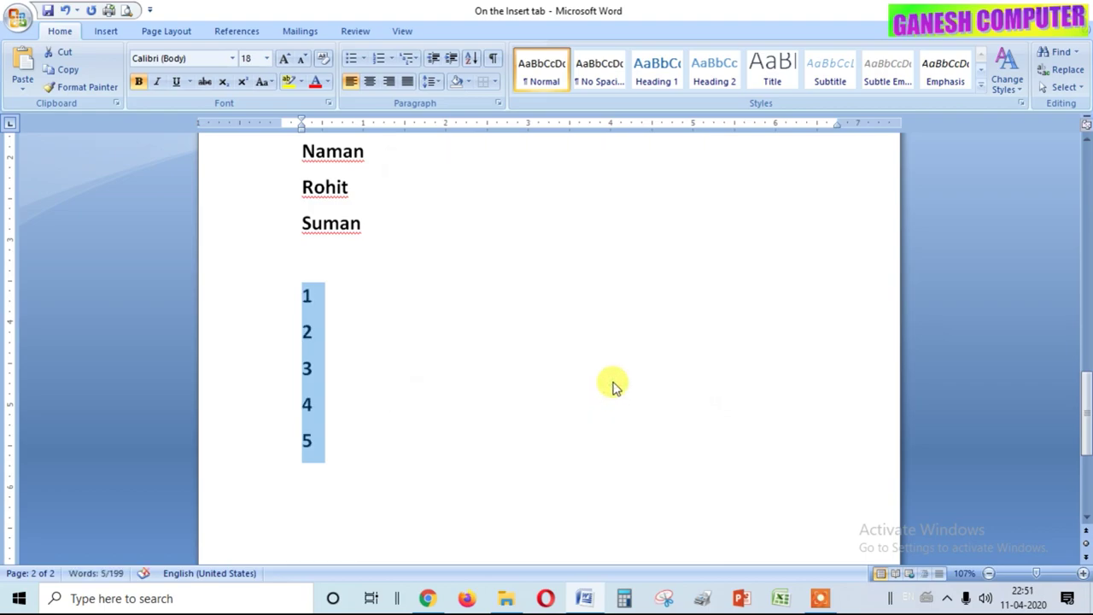
scroll(447, 202, "up", 3)
left_click(504, 354)
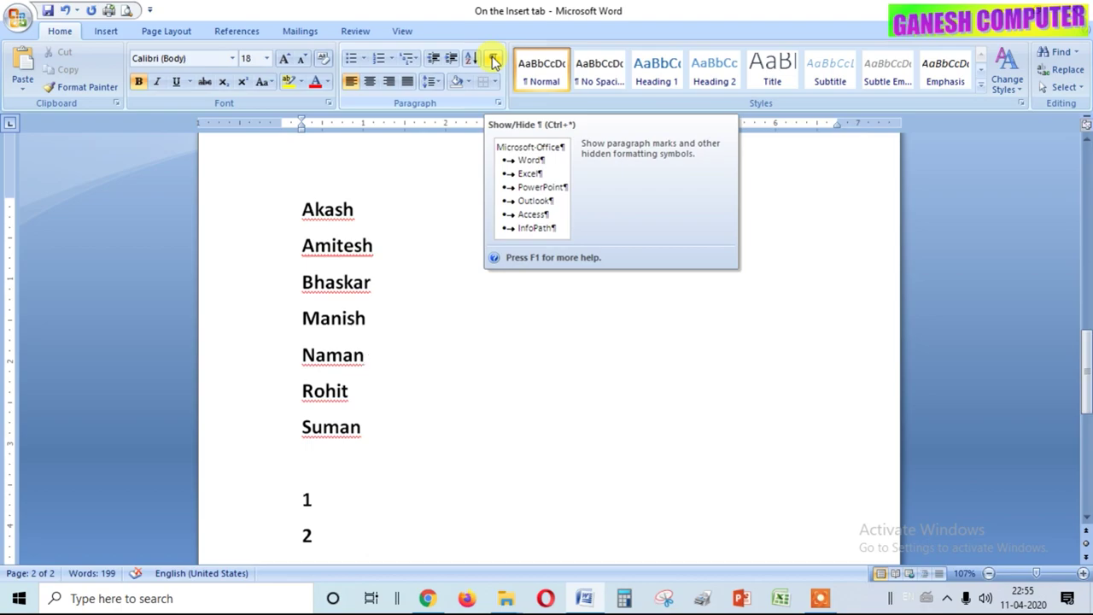
Step: Apply the Hidden font effect to Amitesh and Bhaskar, leaving five names visible
left_click(393, 256)
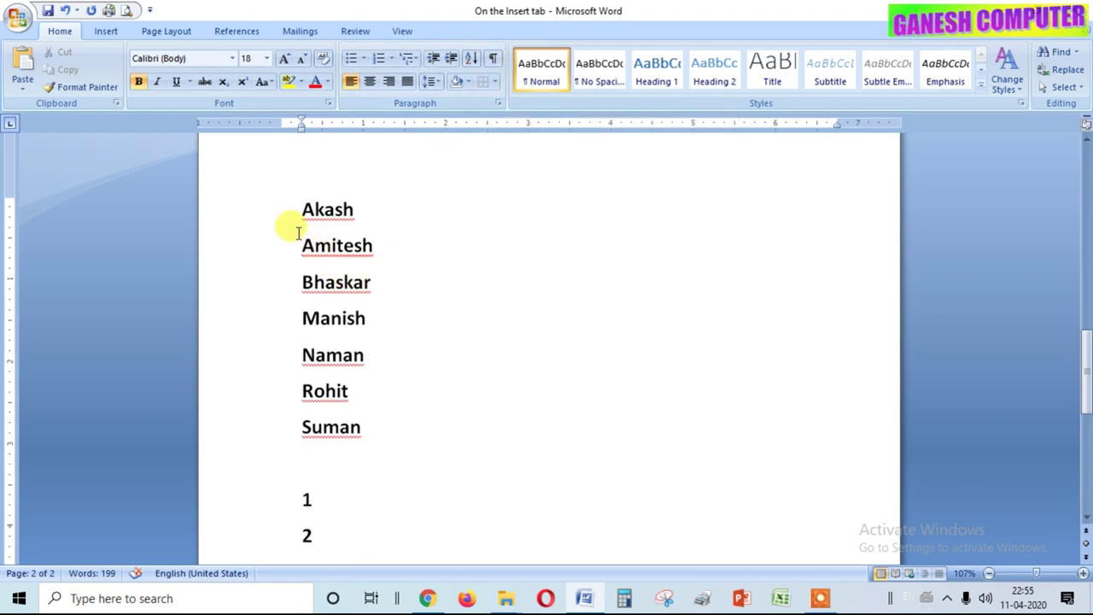
left_click_drag(303, 213, 367, 214)
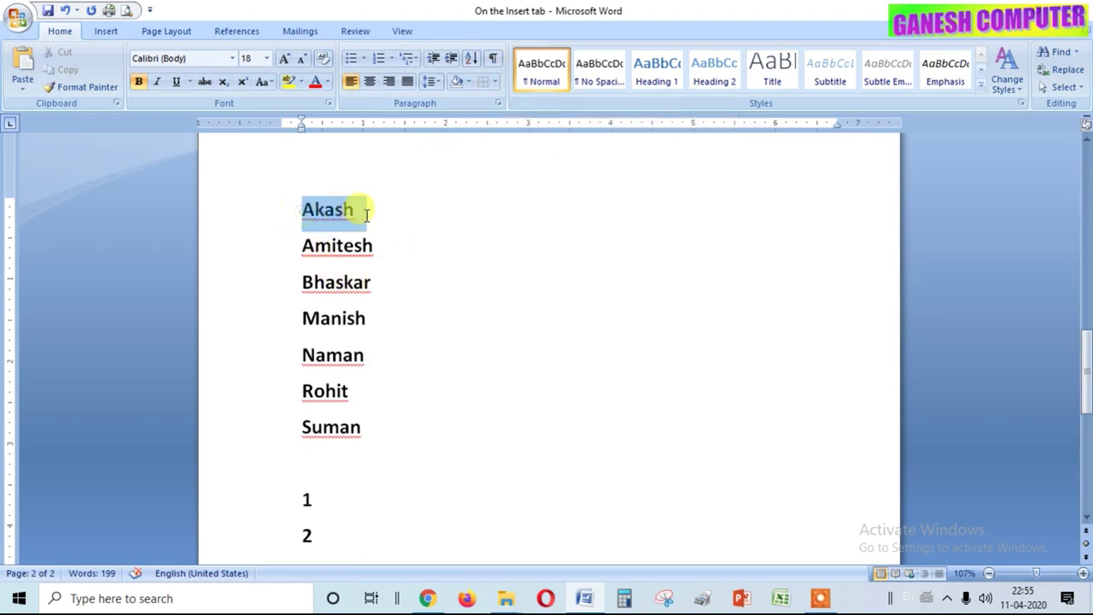
left_click(369, 280)
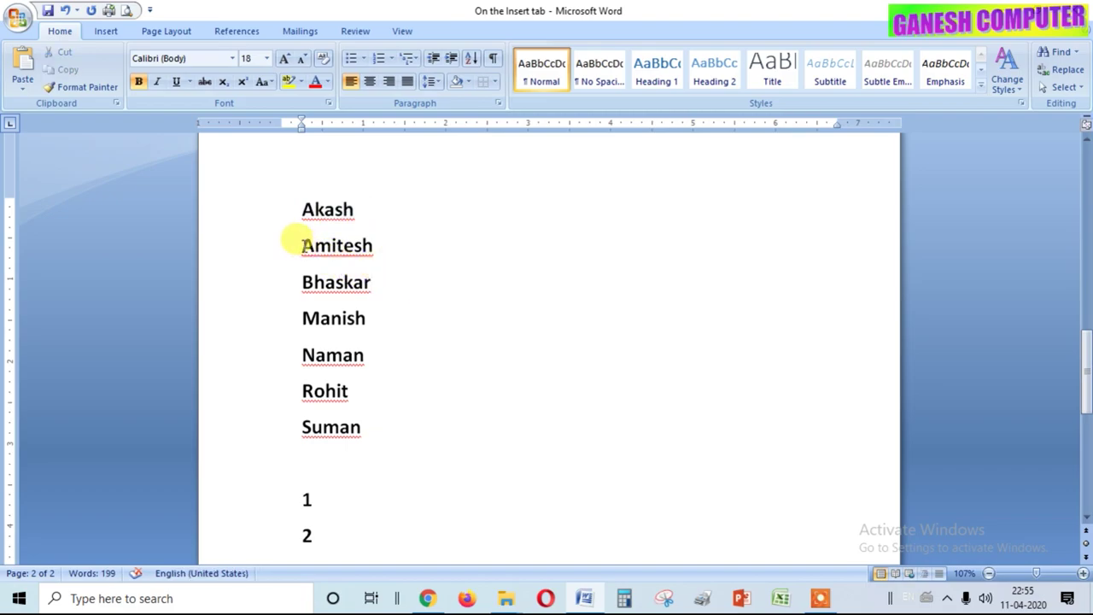
left_click_drag(304, 245, 395, 276)
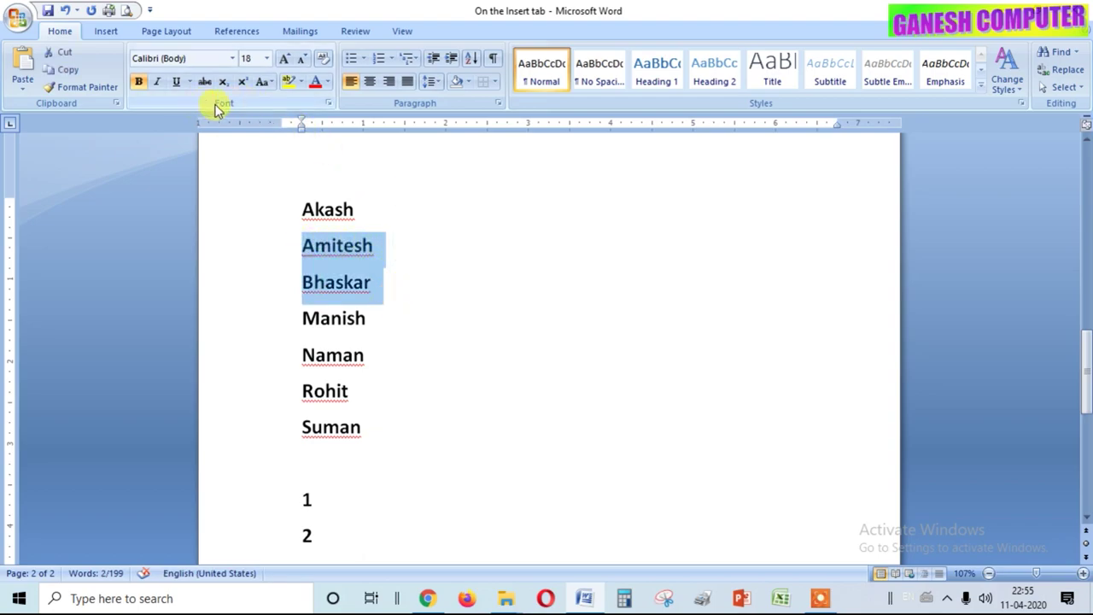
left_click(328, 103)
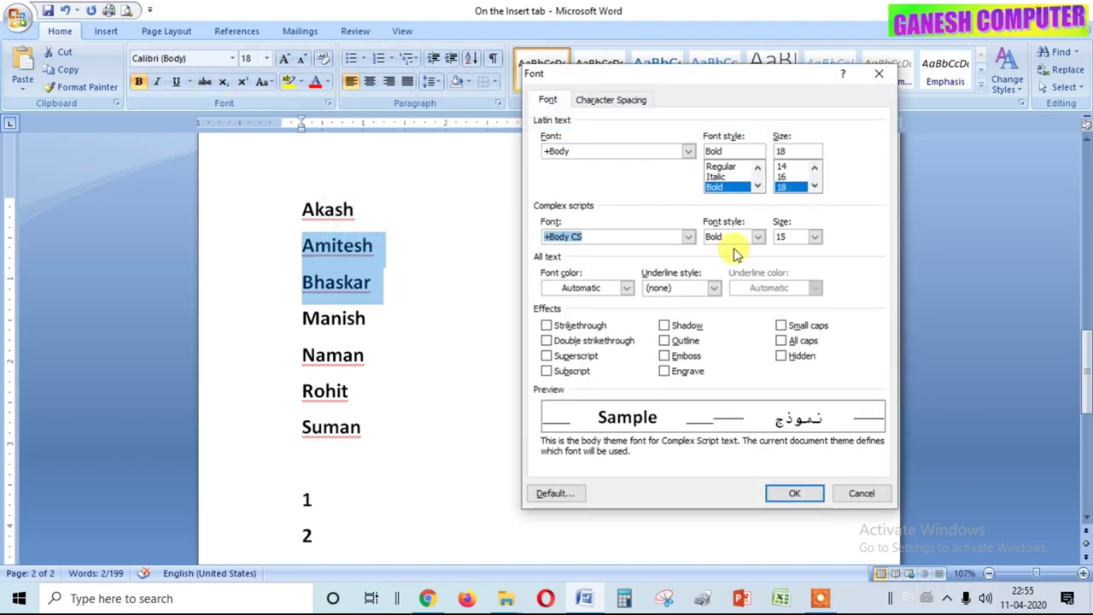
left_click(782, 358)
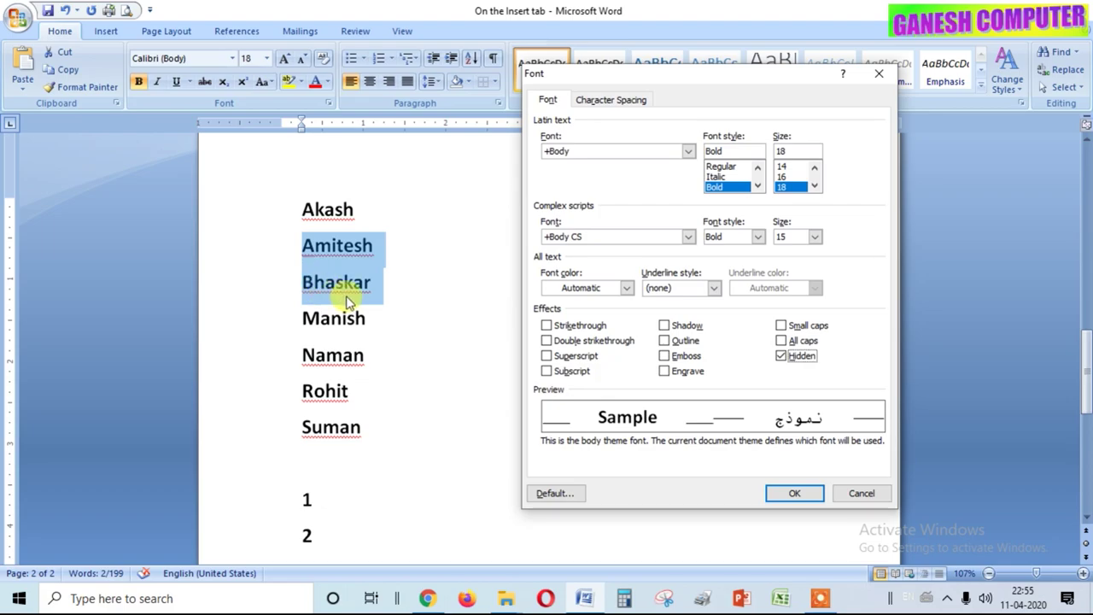
left_click(781, 356)
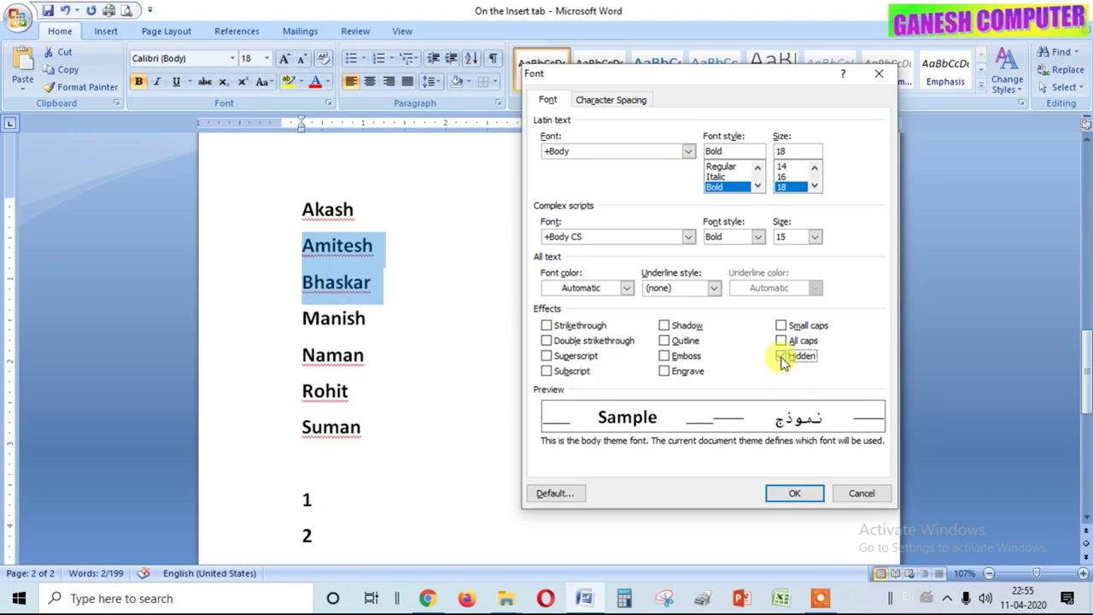
left_click(795, 494)
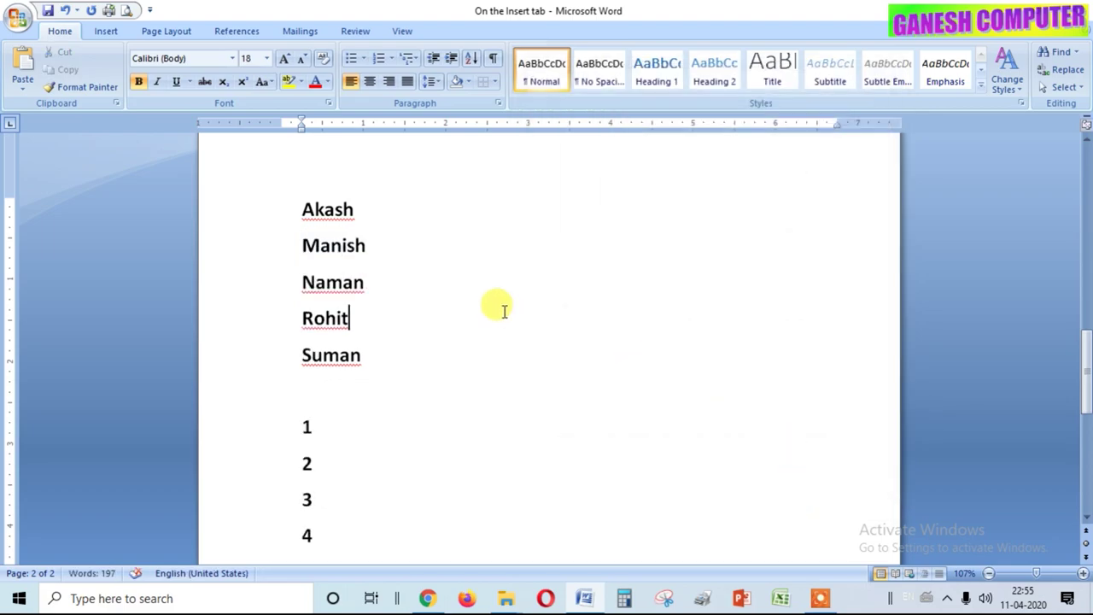
left_click(401, 244)
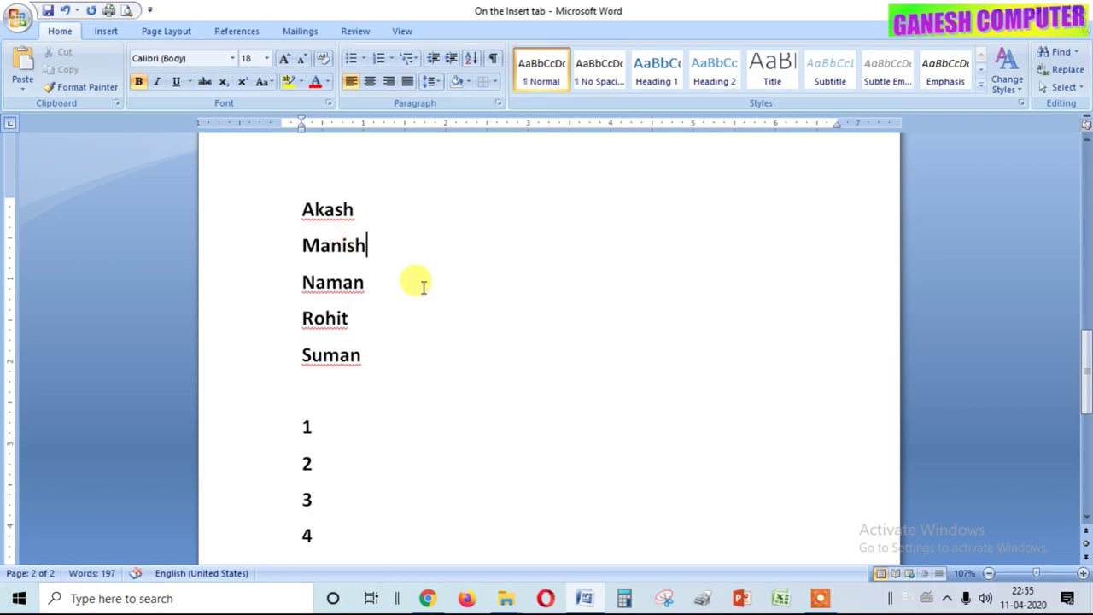
scroll(422, 286, "up", 1)
scroll(422, 288, "down", 1)
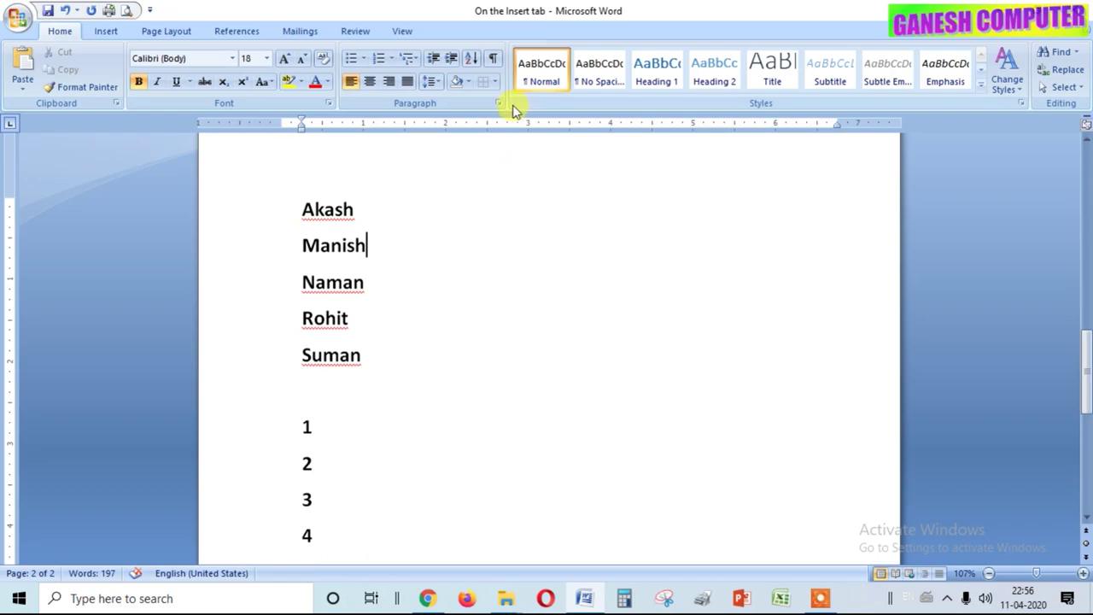
Step: Toggle formatting marks on and off to reveal and hide the hidden names
left_click(493, 61)
scroll(439, 271, "up", 2)
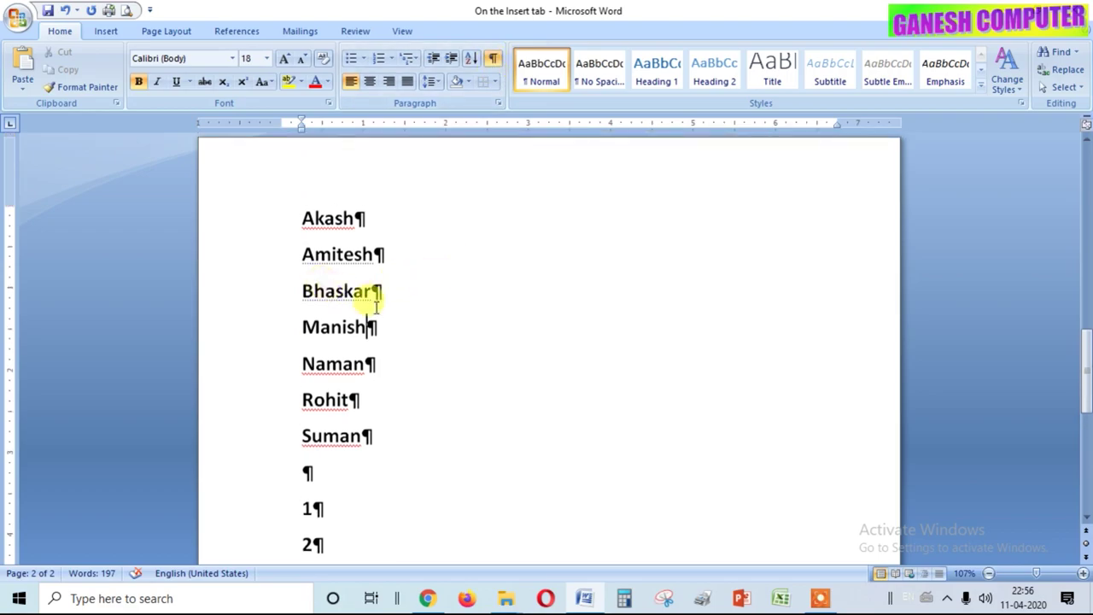
left_click(494, 62)
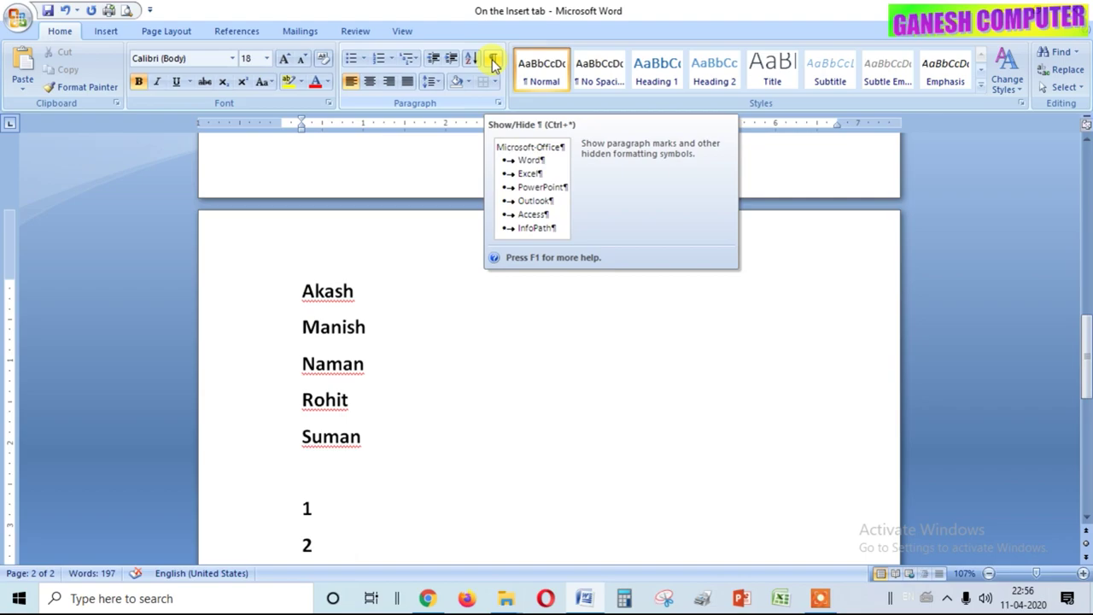
left_click(493, 60)
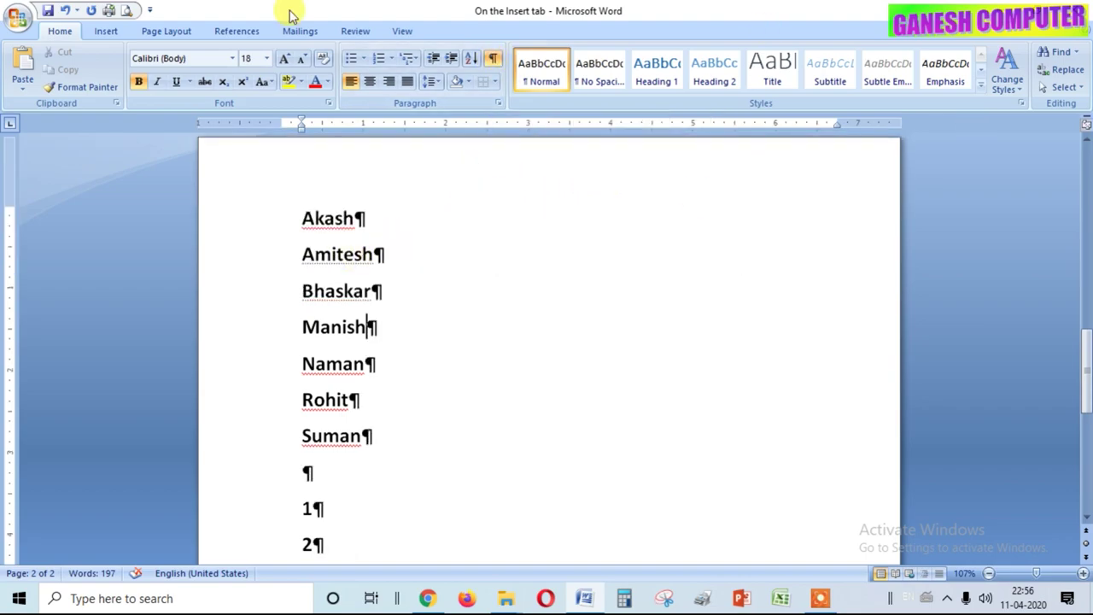
left_click(328, 106)
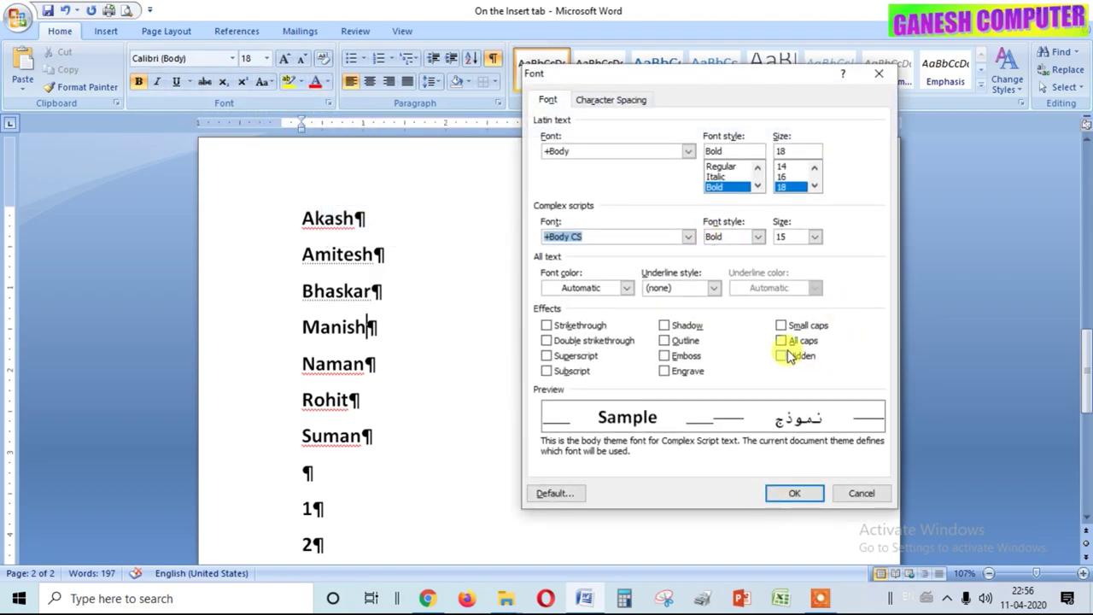
left_click(880, 77)
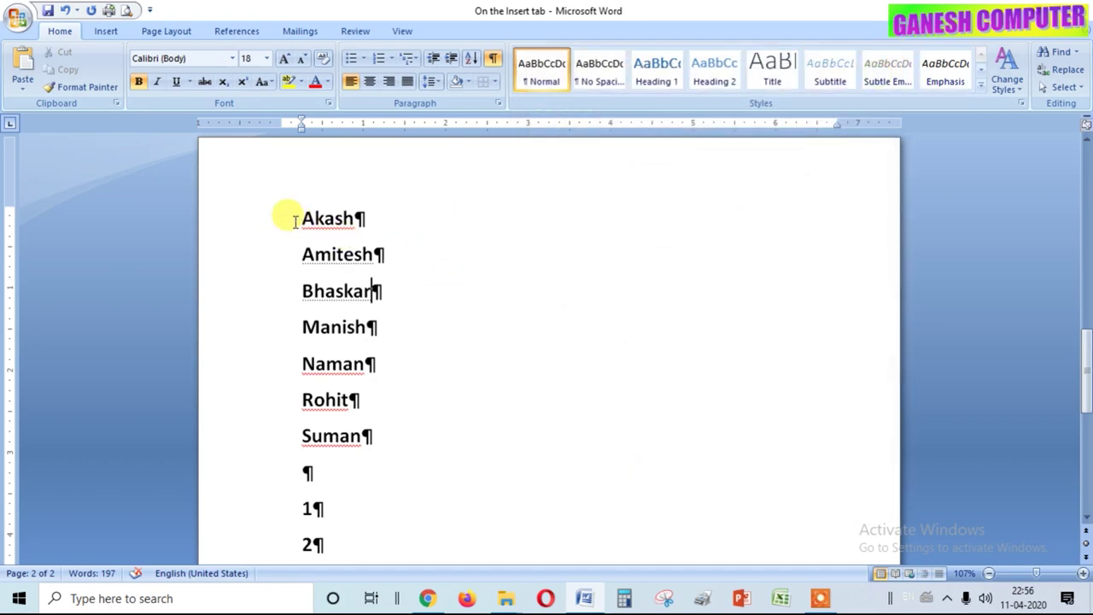
left_click(494, 59)
Step: Clear the Hidden effect on the Akash–Suman list so all seven names show
left_click_drag(294, 254, 379, 399)
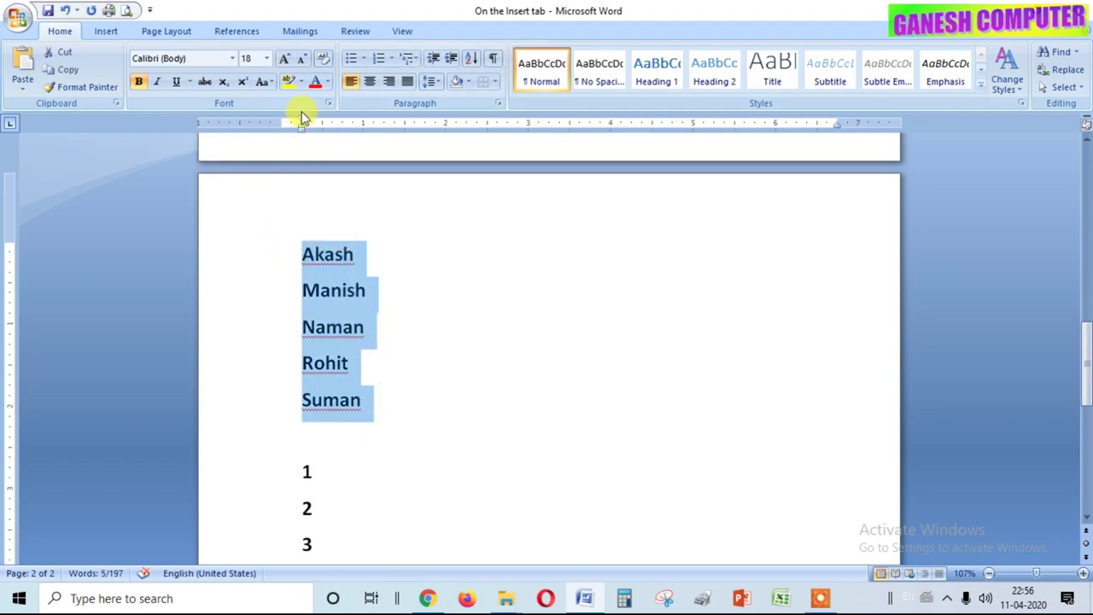
left_click(329, 104)
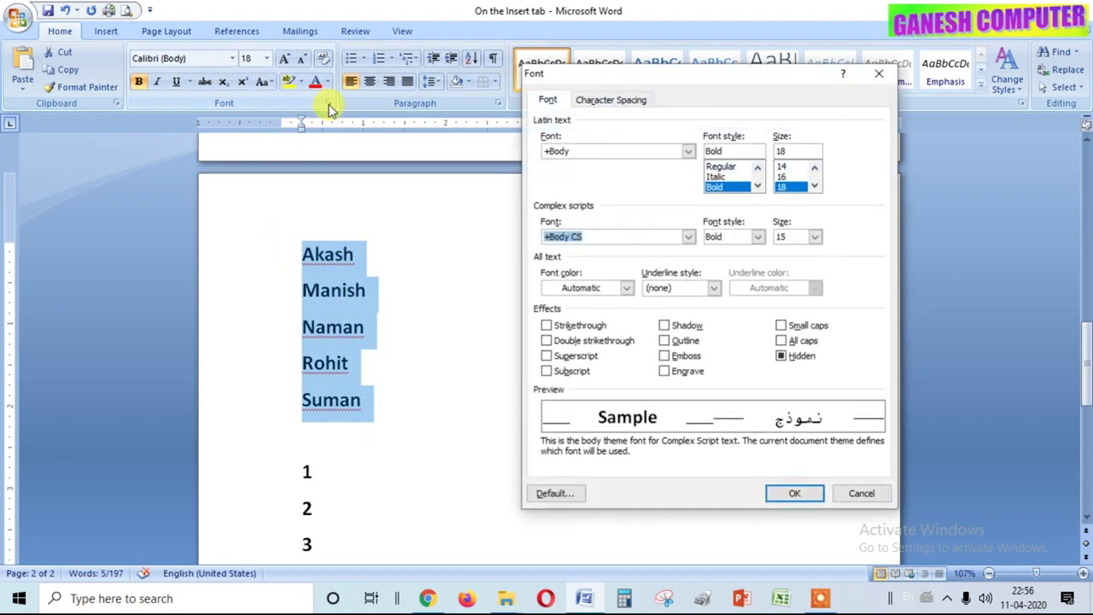
left_click(795, 357)
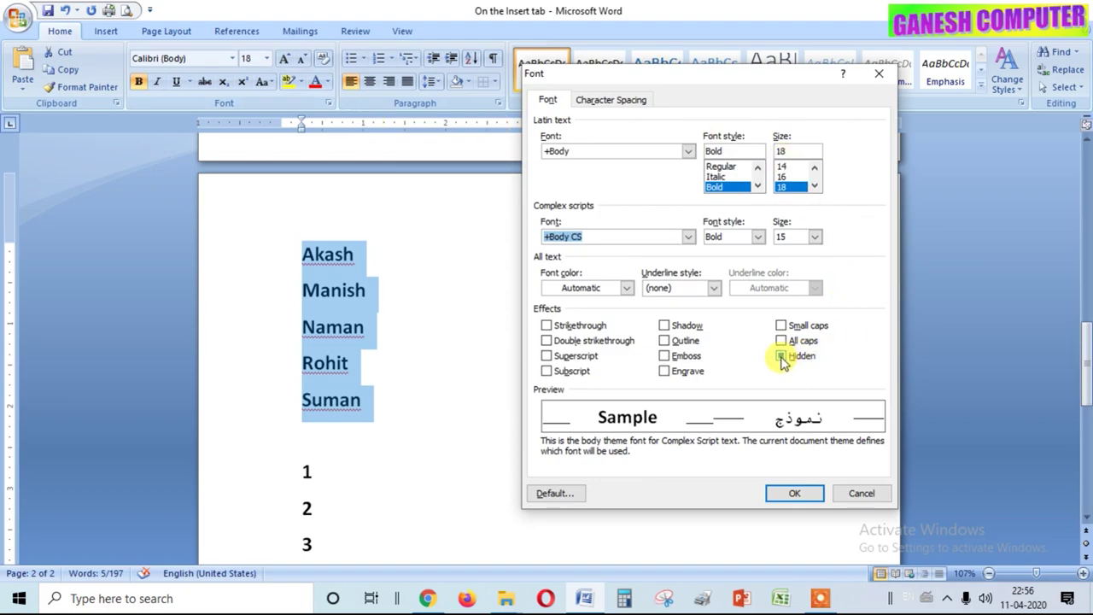
left_click(782, 357)
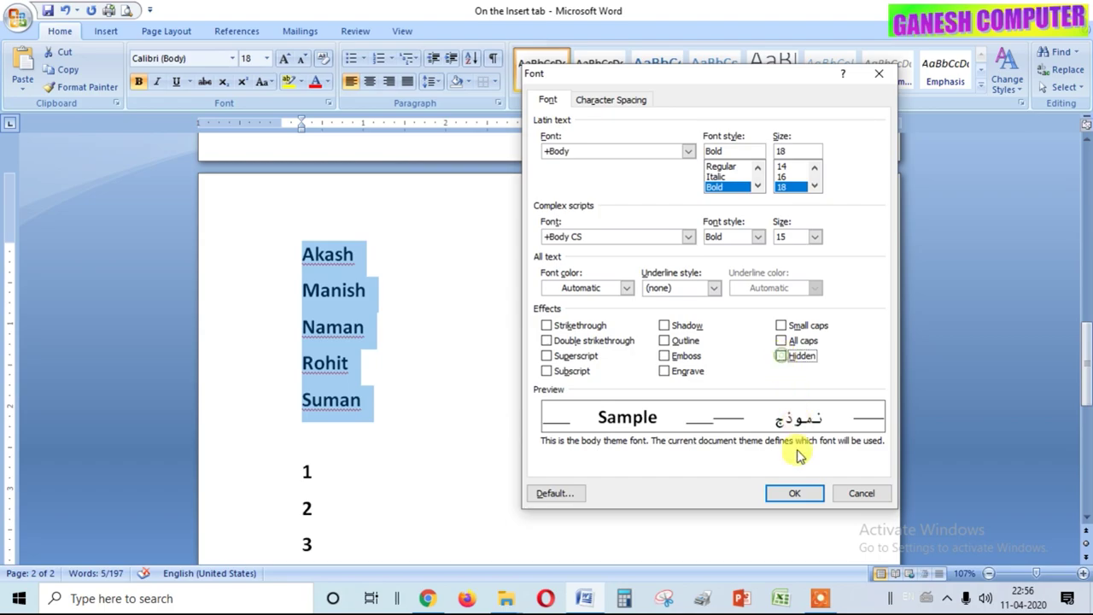
left_click(793, 493)
left_click(585, 398)
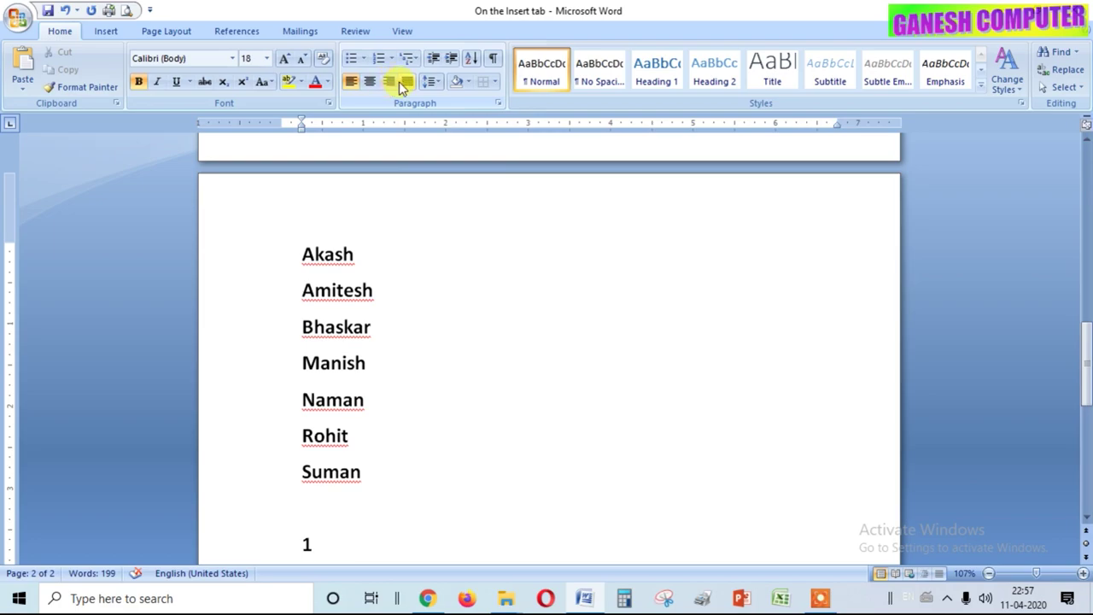
Step: Select the first paragraph on page 1 and try left and centred alignment
scroll(546, 302, "up", 3)
scroll(556, 313, "up", 5)
scroll(556, 313, "up", 3)
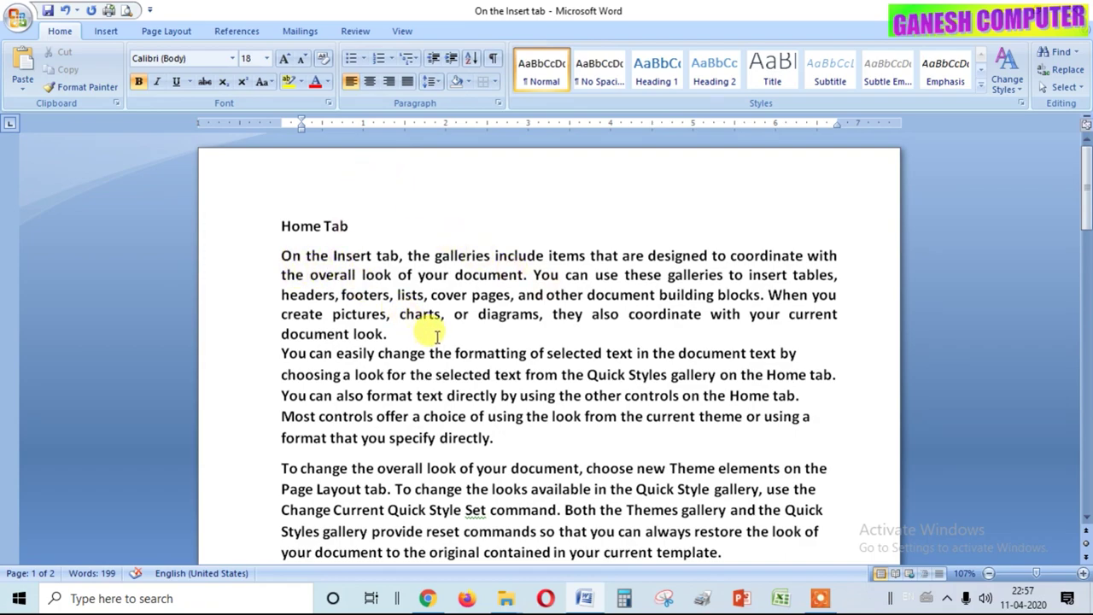
left_click_drag(281, 250, 412, 335)
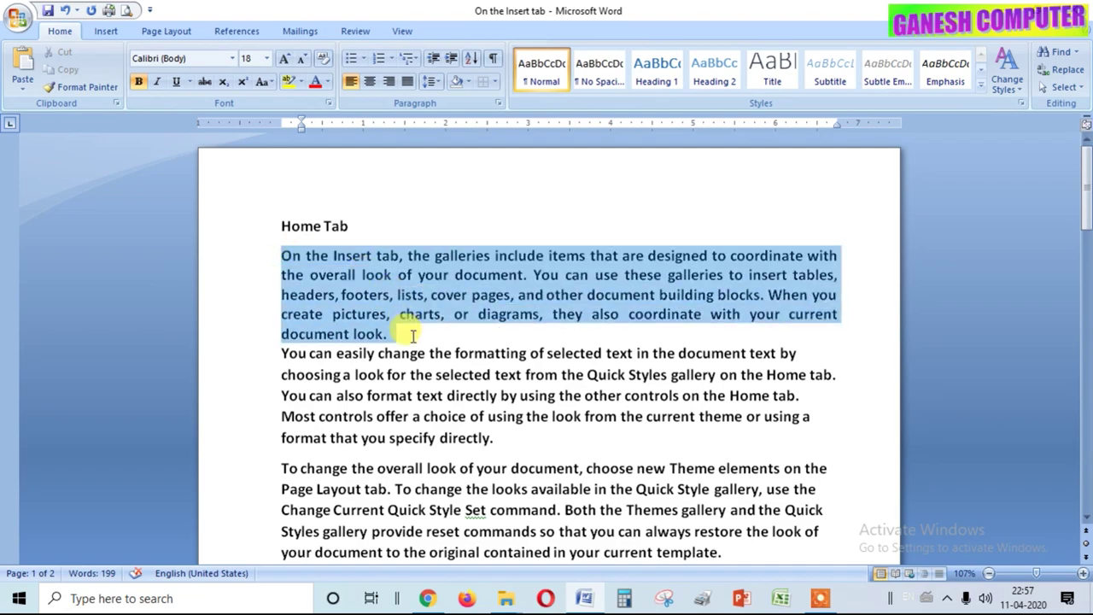
left_click(350, 81)
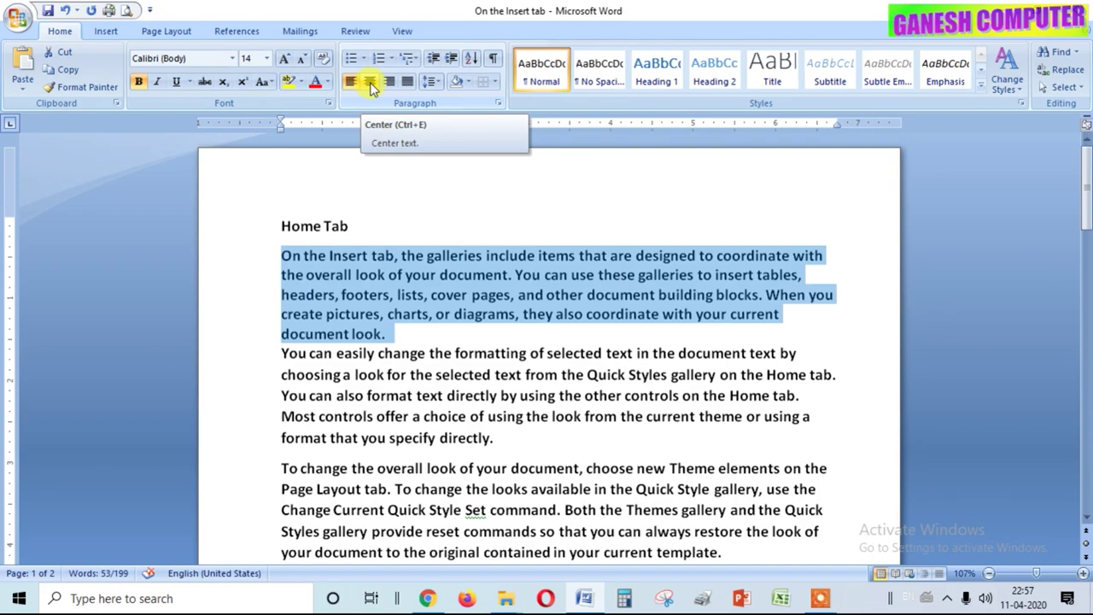
left_click(371, 82)
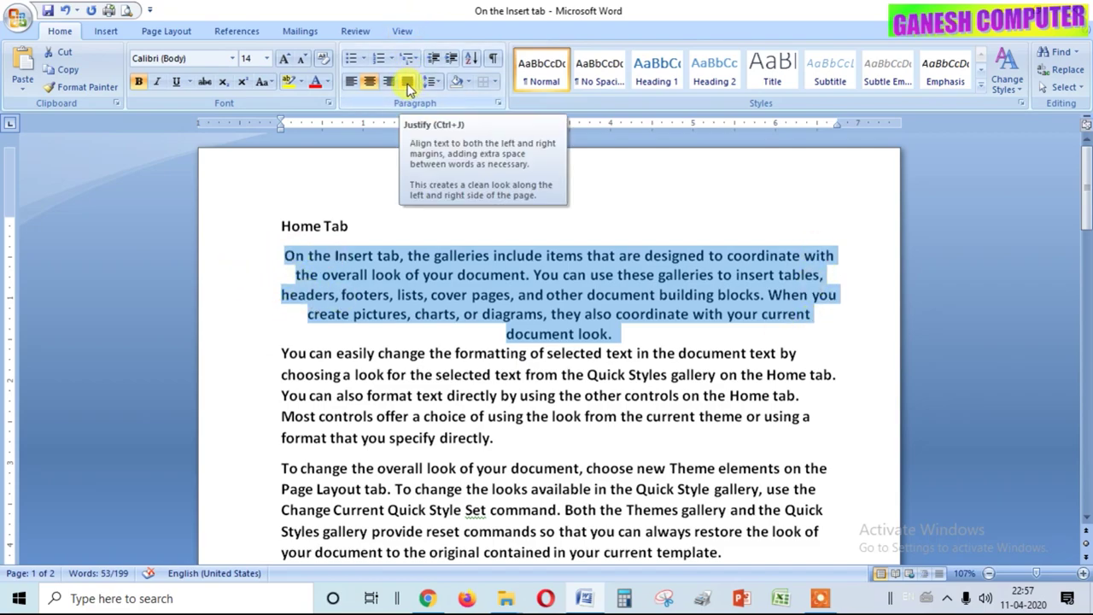
Step: Try justified, left and right alignment, finishing with the paragraph justified
left_click(408, 86)
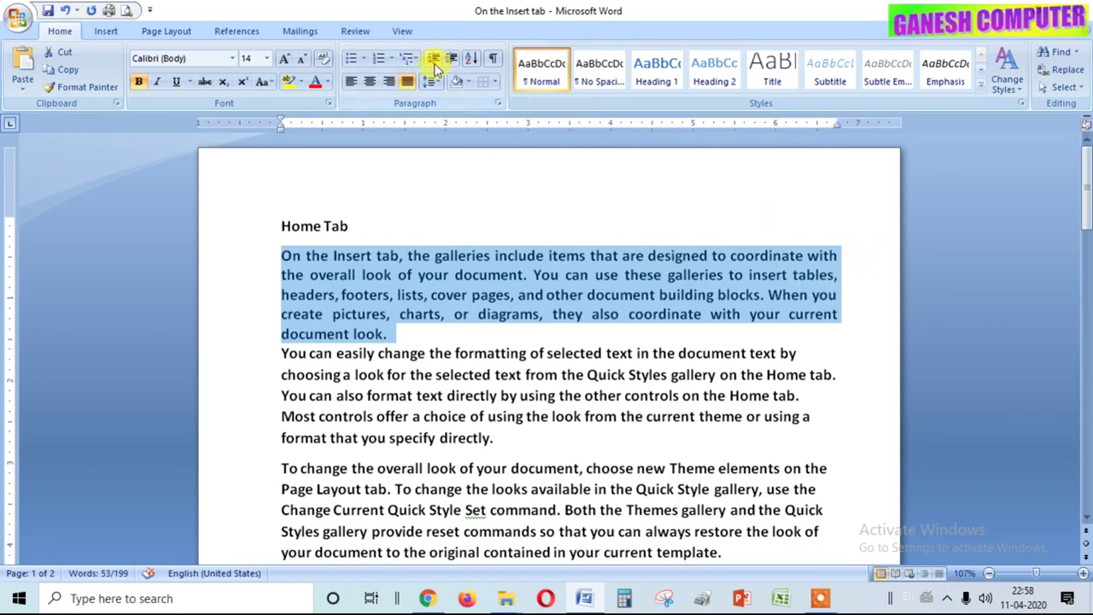
left_click(350, 83)
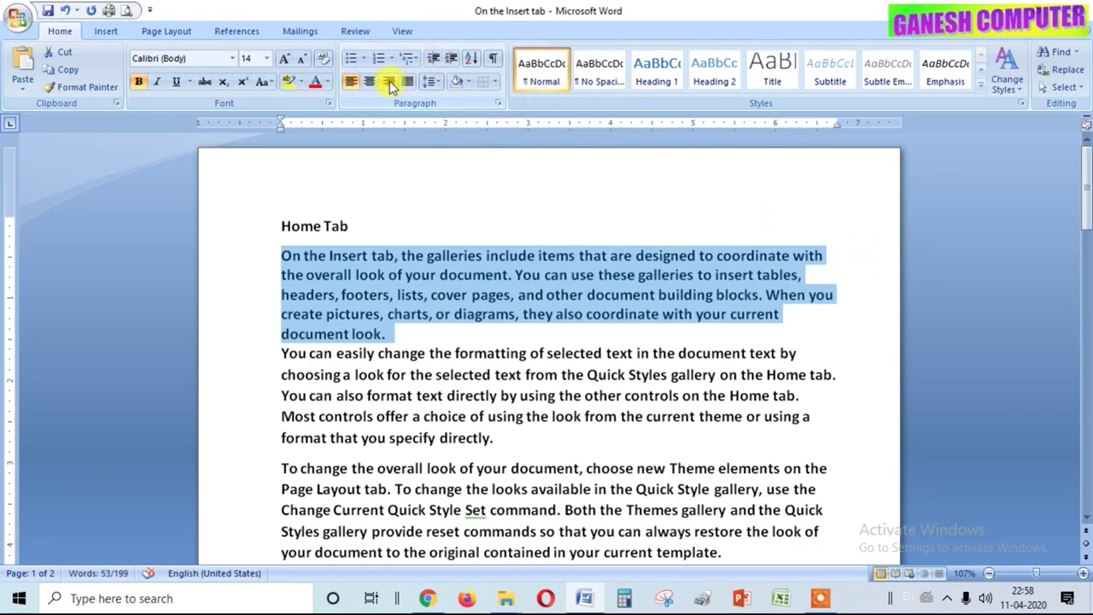
left_click(389, 82)
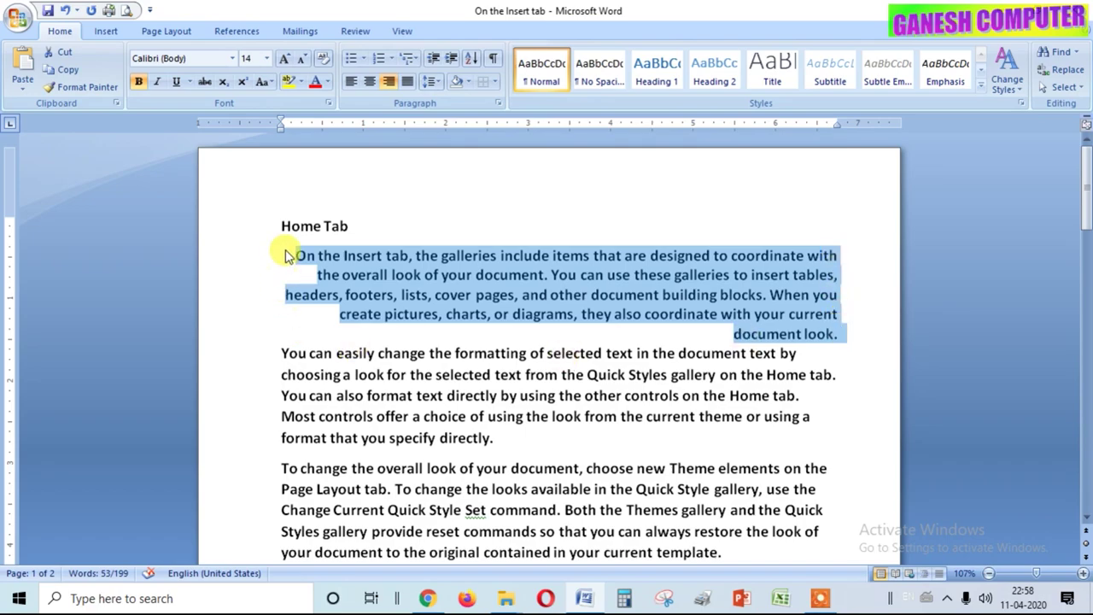
left_click(408, 82)
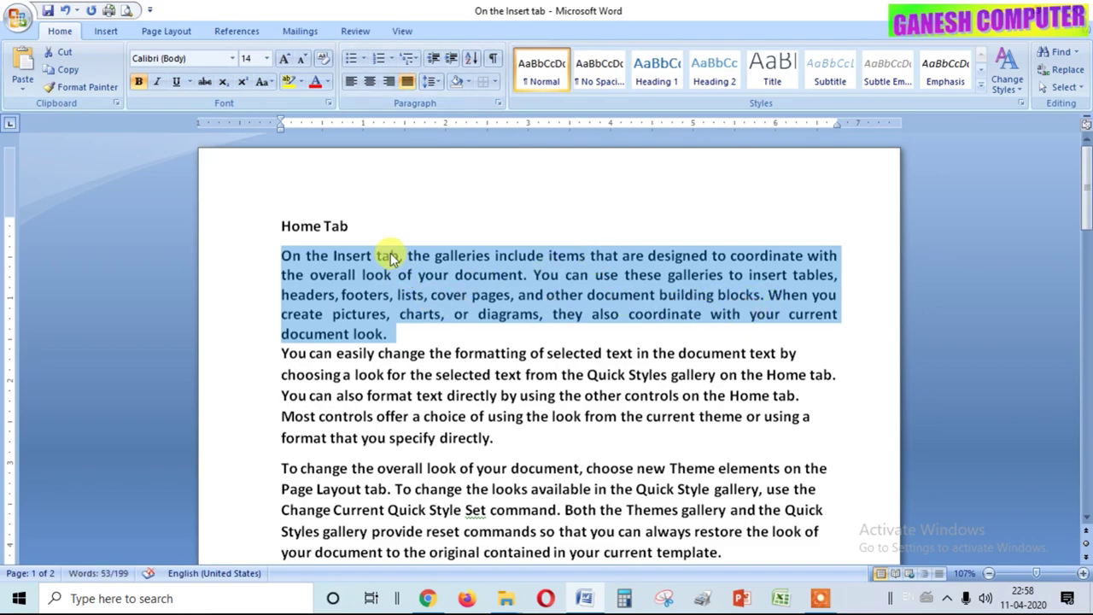
left_click(352, 226)
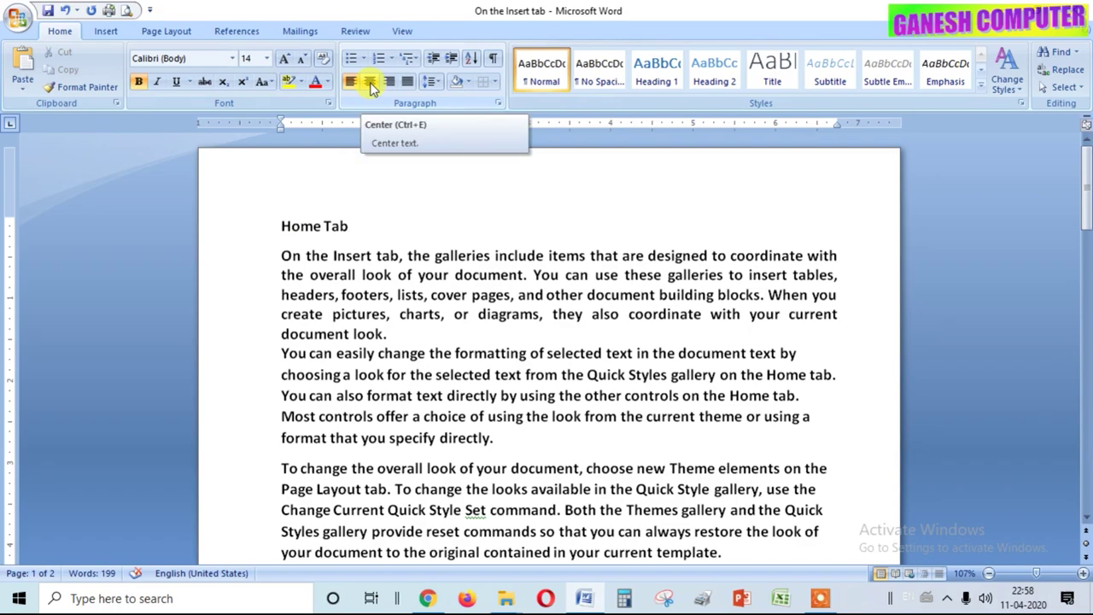
Step: Try centred and right alignment on the Home Tab heading, then left-align it again
left_click(373, 89)
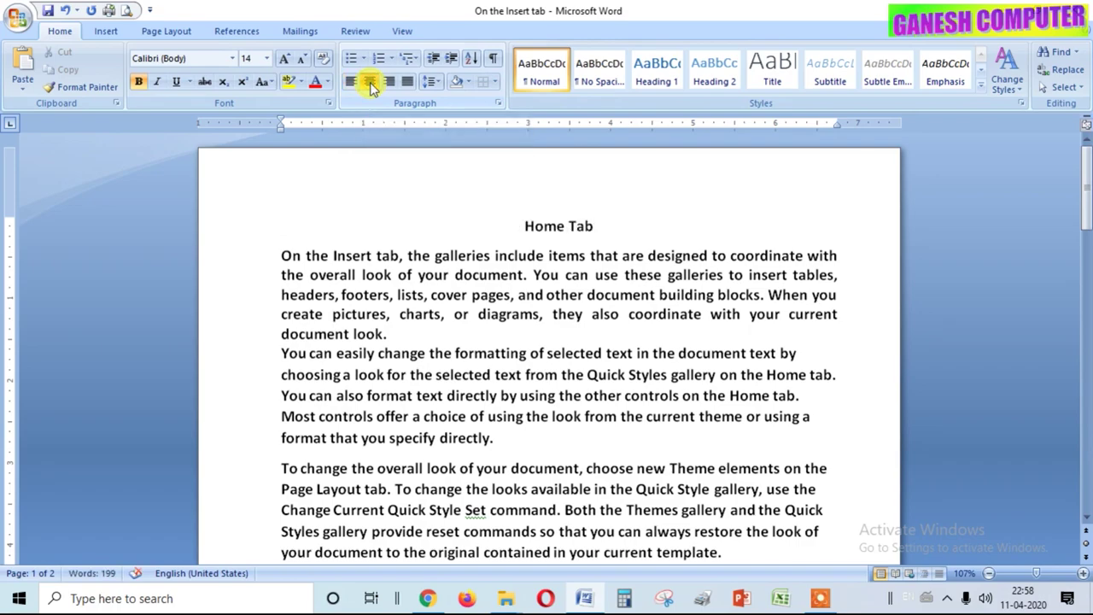
left_click(515, 223)
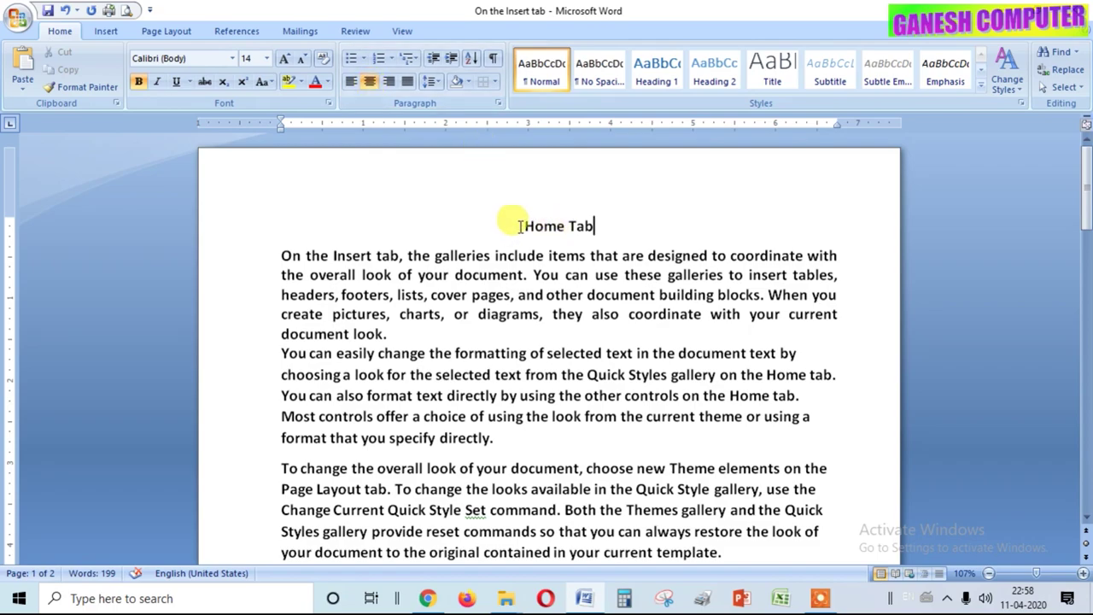
left_click(350, 81)
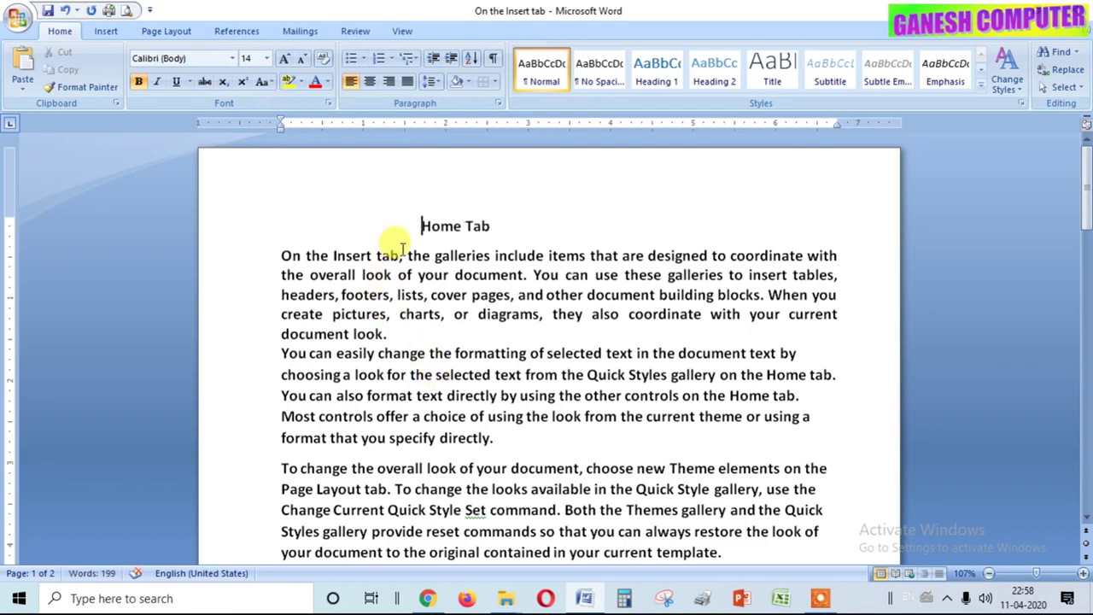
left_click(65, 12)
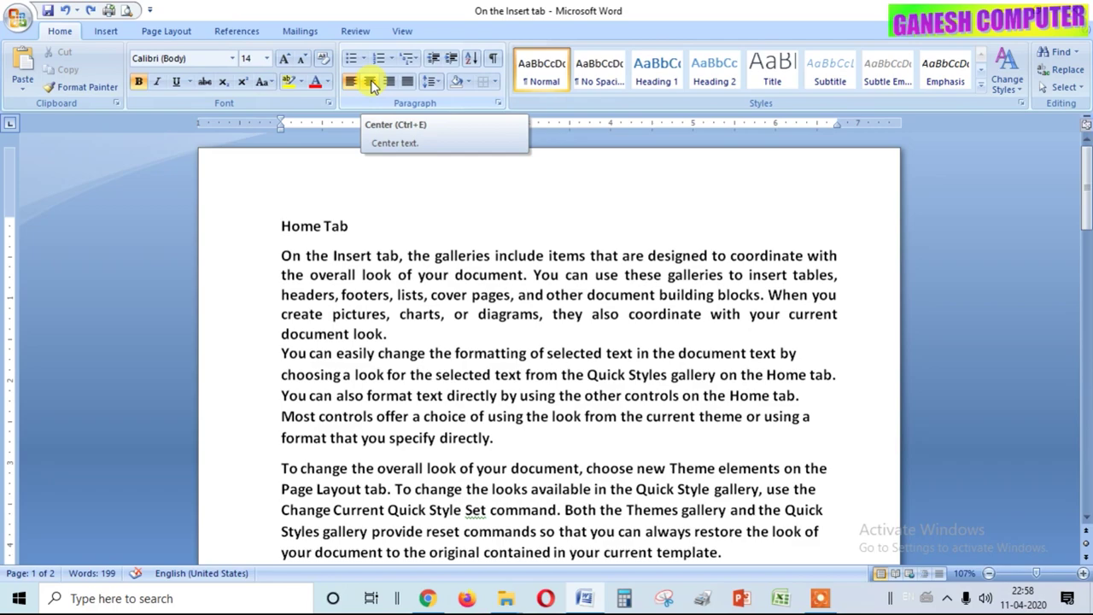
left_click(371, 85)
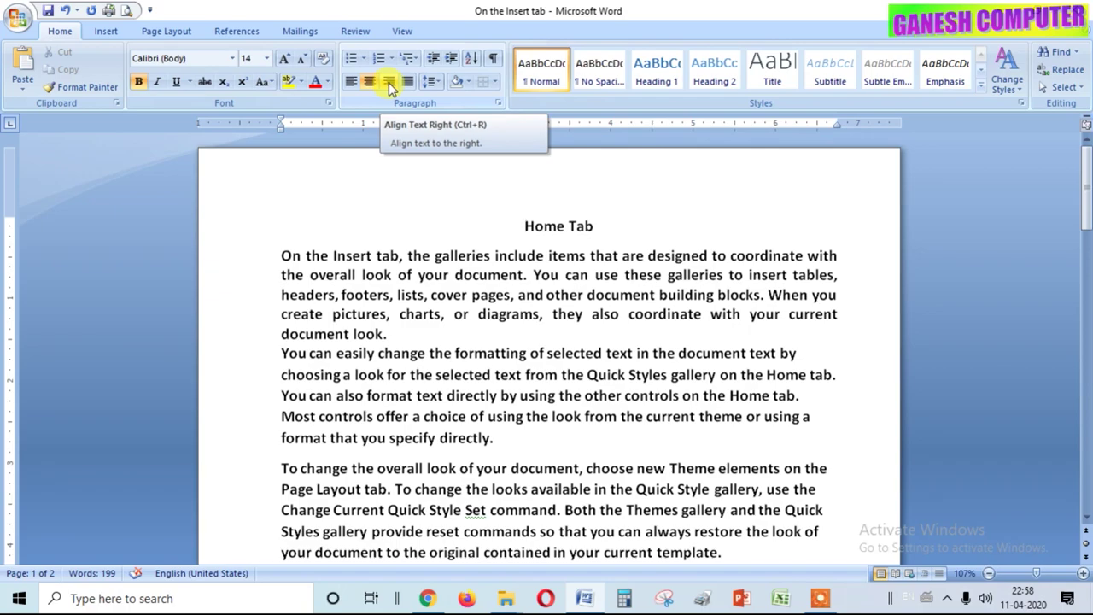
left_click(389, 82)
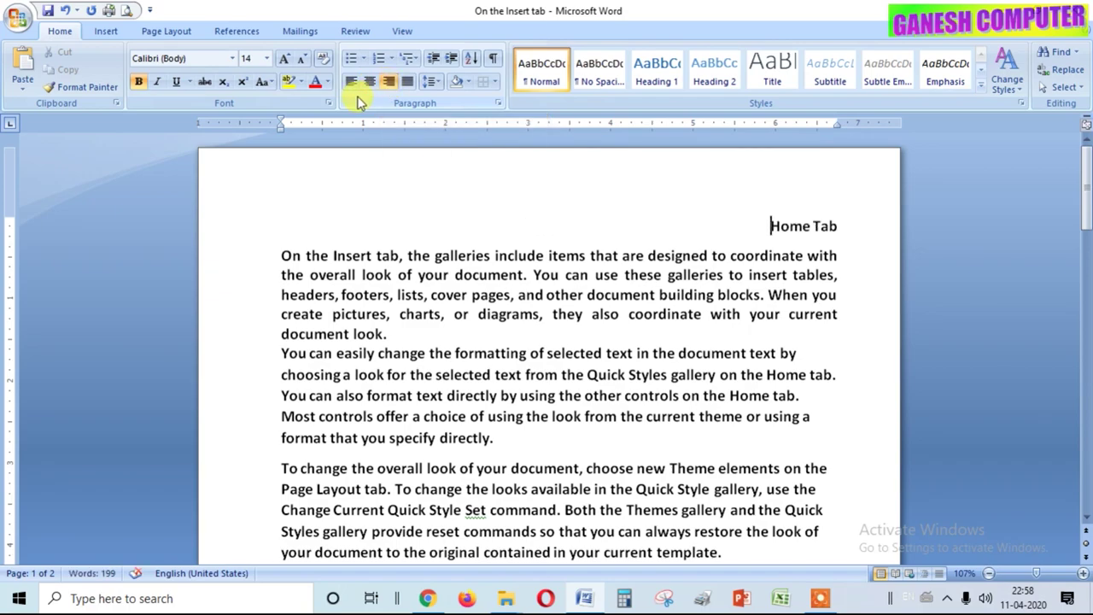
left_click(351, 82)
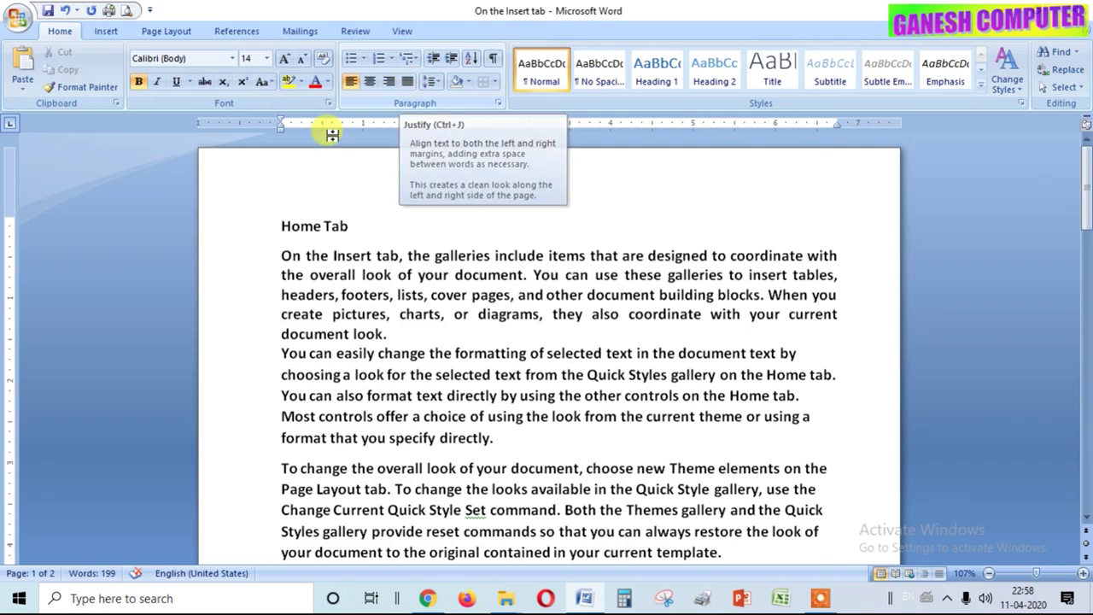
Step: Add an empty line below the heading and give the first paragraph 1.5, then 2.0 spacing
left_click(353, 225)
key("Return")
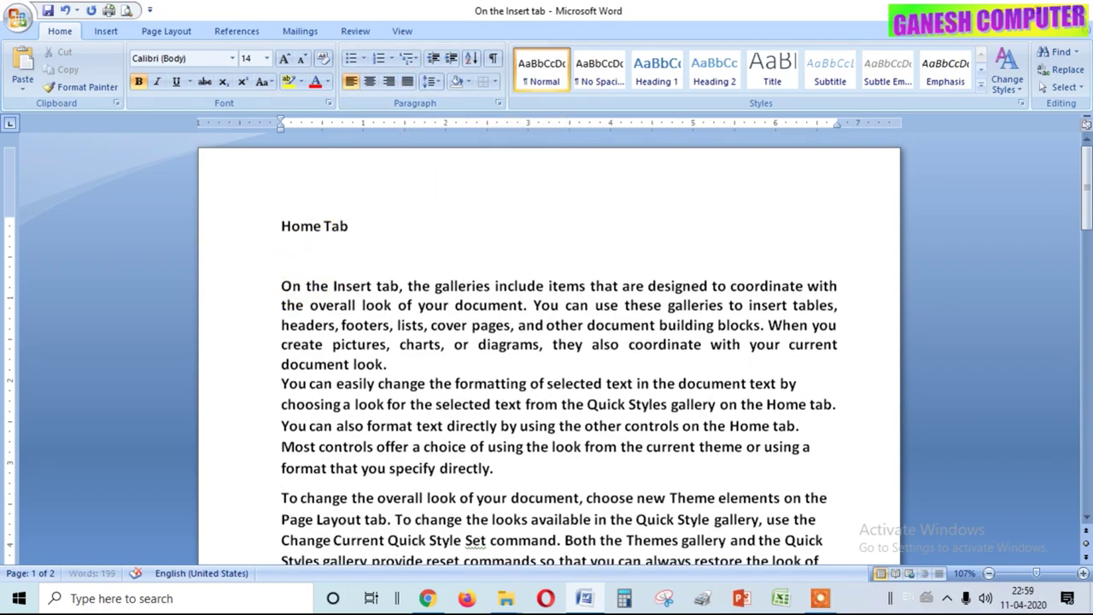
left_click_drag(340, 311, 389, 364)
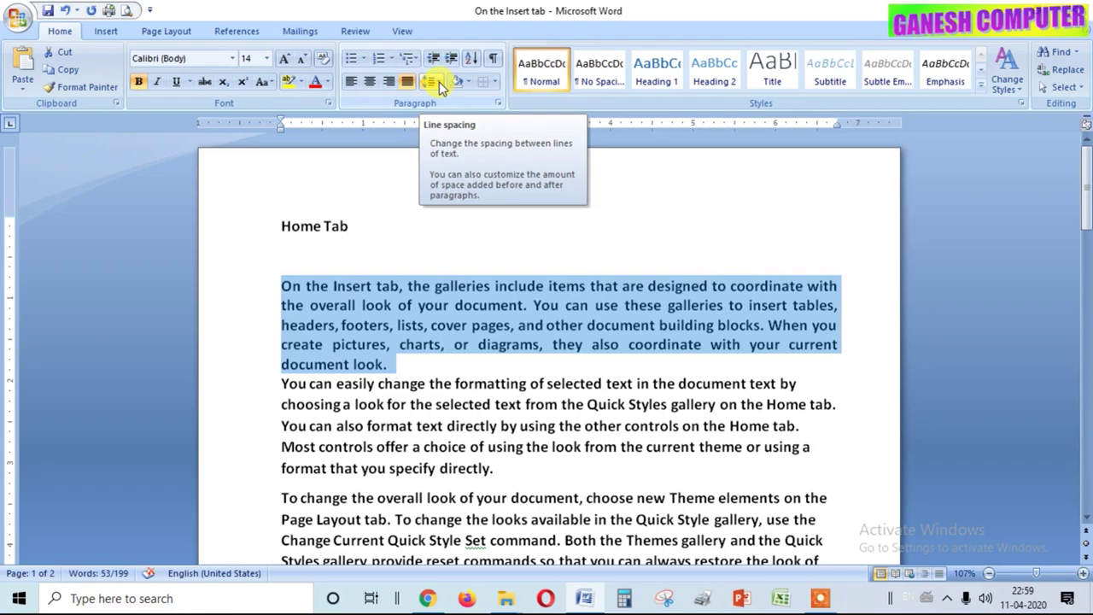
left_click(439, 83)
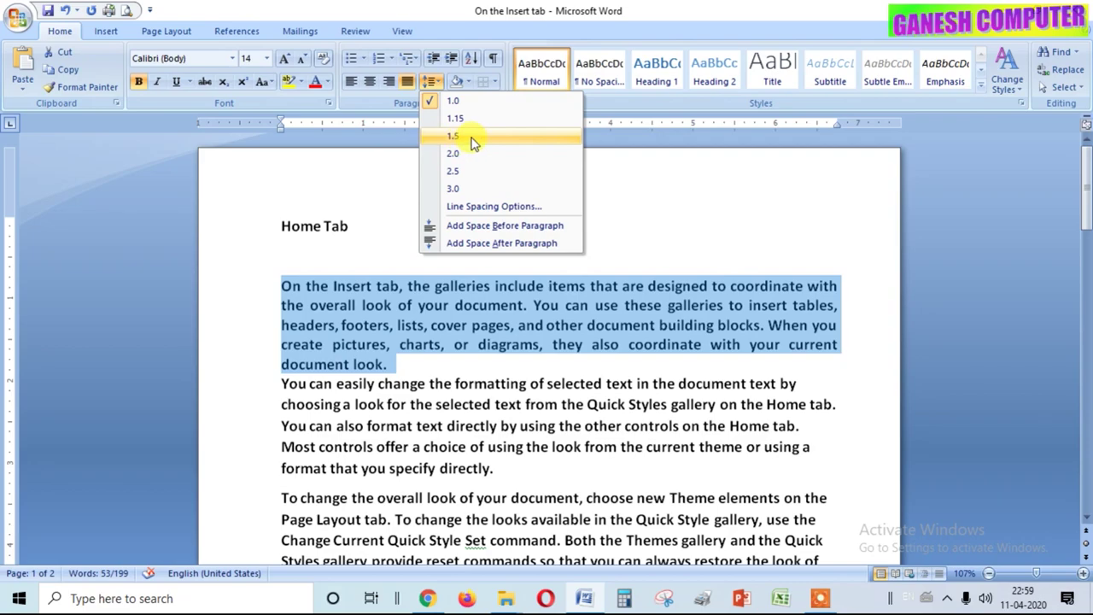
left_click(472, 137)
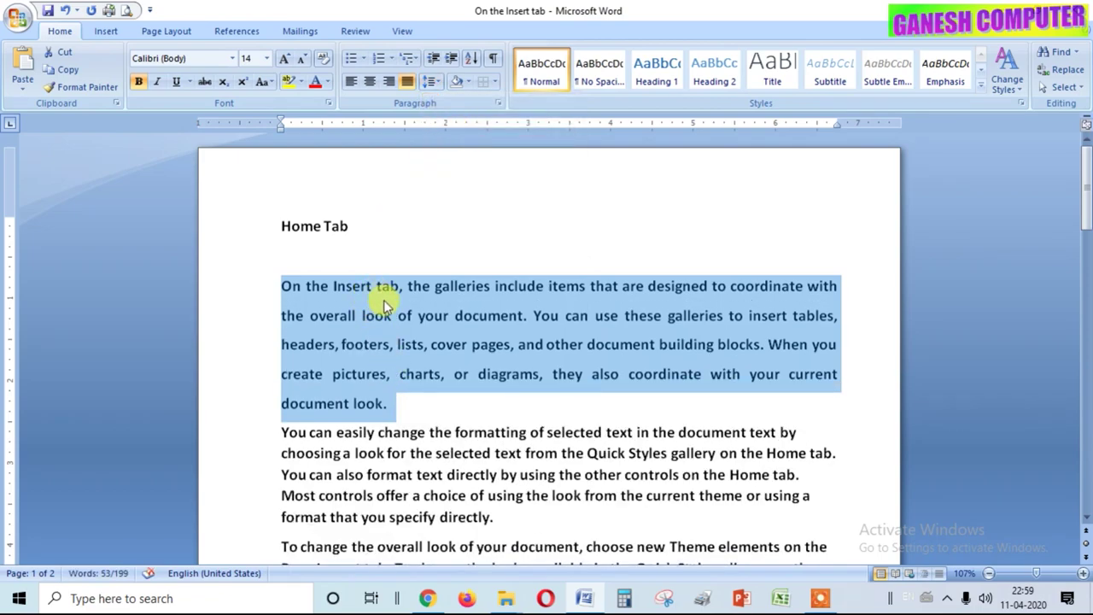
left_click(431, 81)
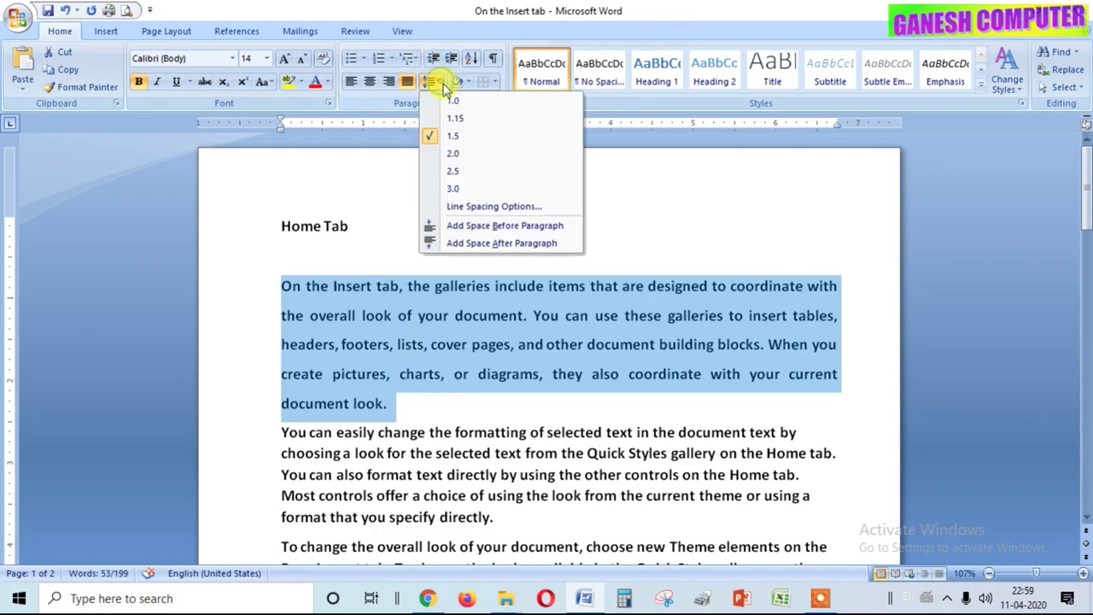
left_click(467, 158)
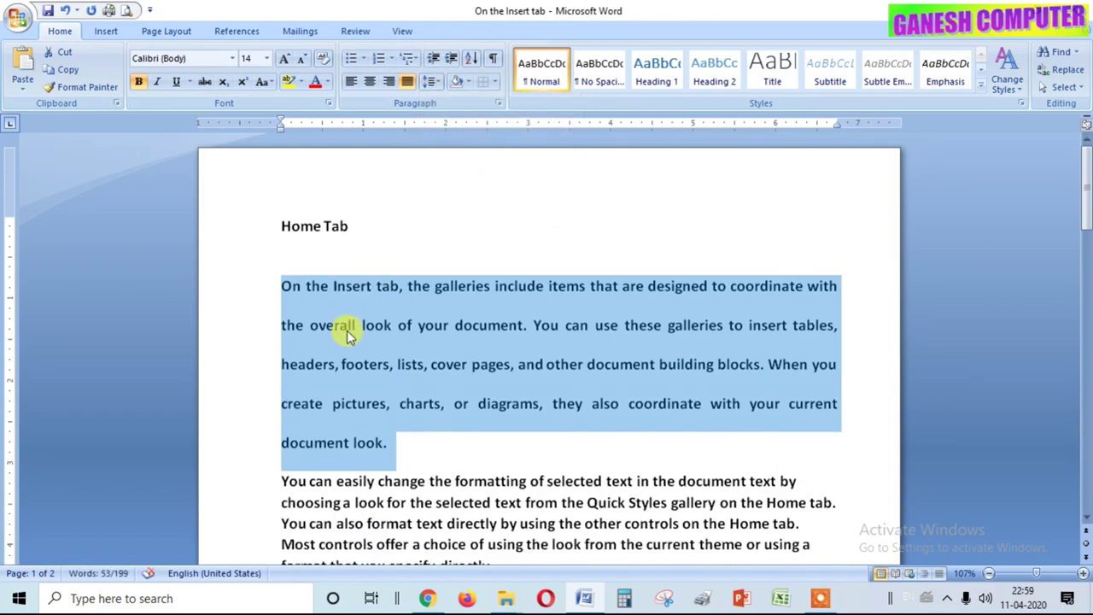
Step: Try 2.5 and 3.0 line spacing, then set the paragraph back to 1.0
left_click(431, 82)
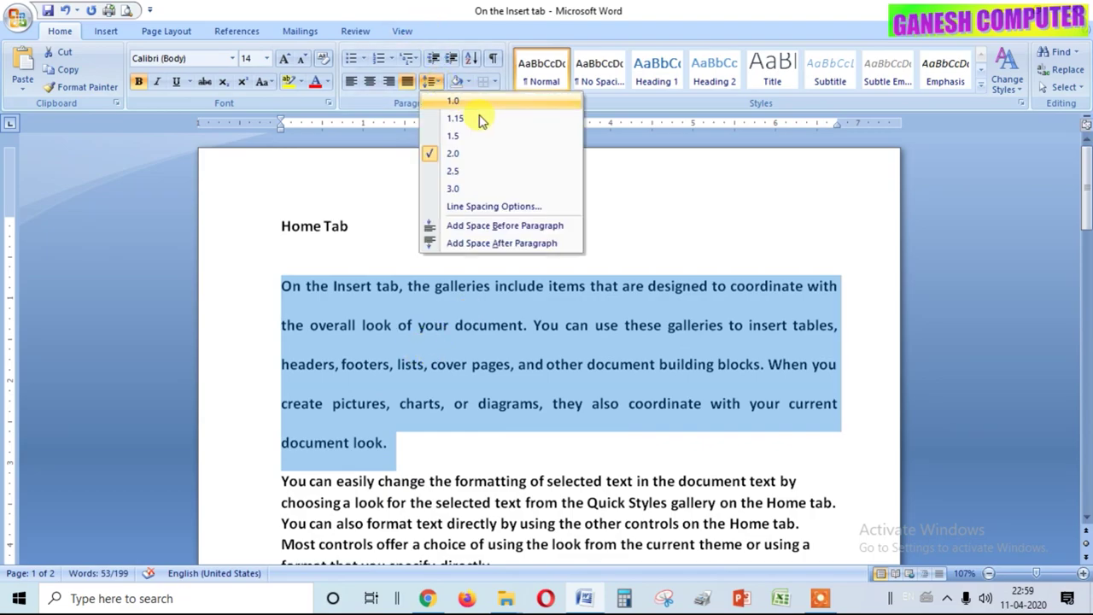
left_click(460, 175)
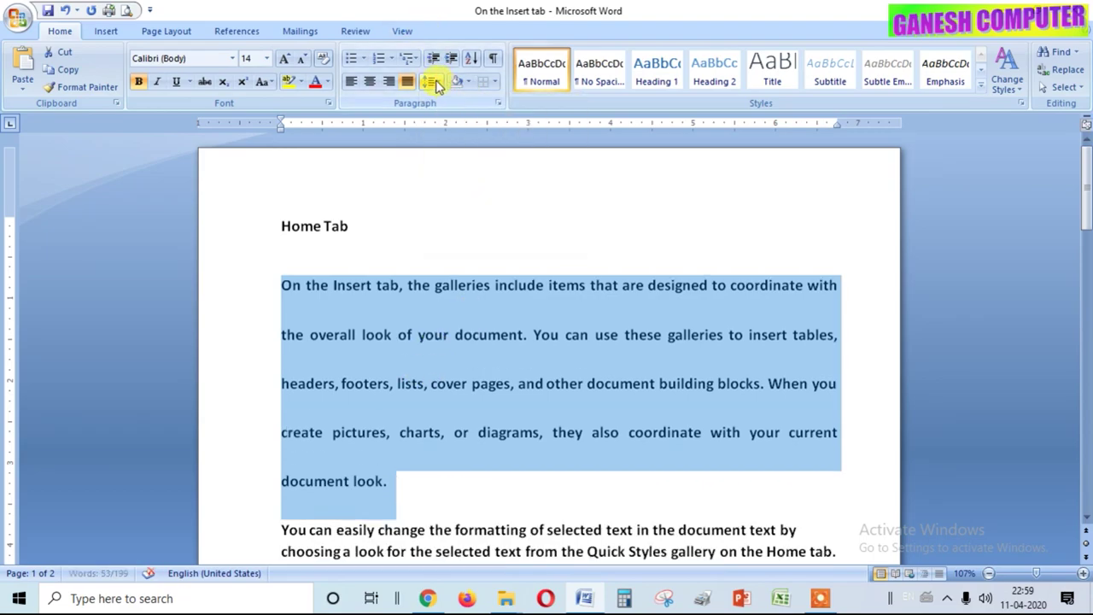
left_click(431, 81)
left_click(458, 192)
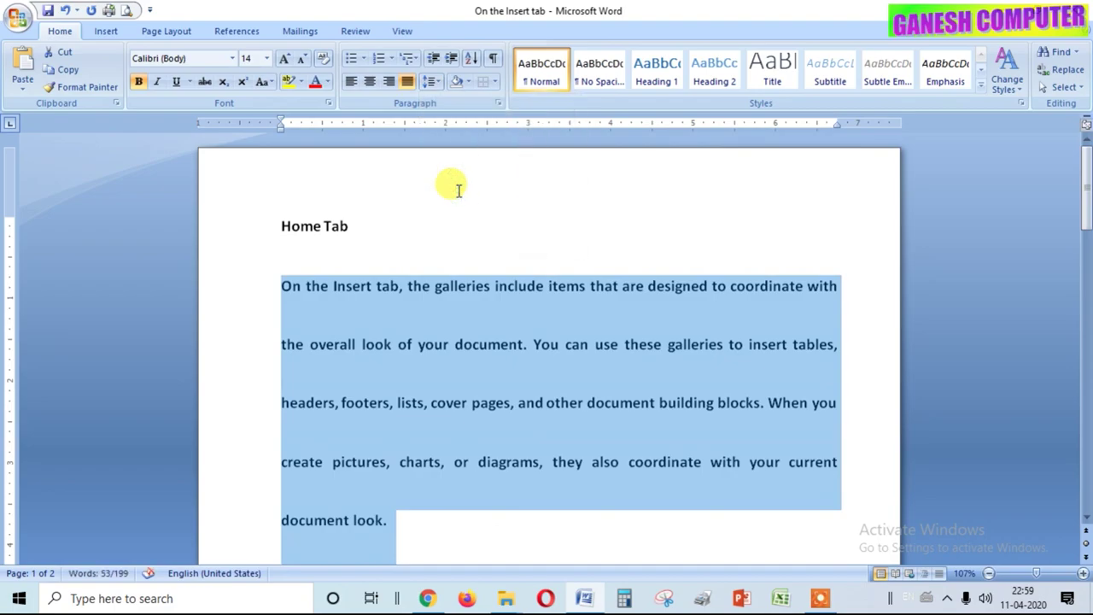
left_click(439, 83)
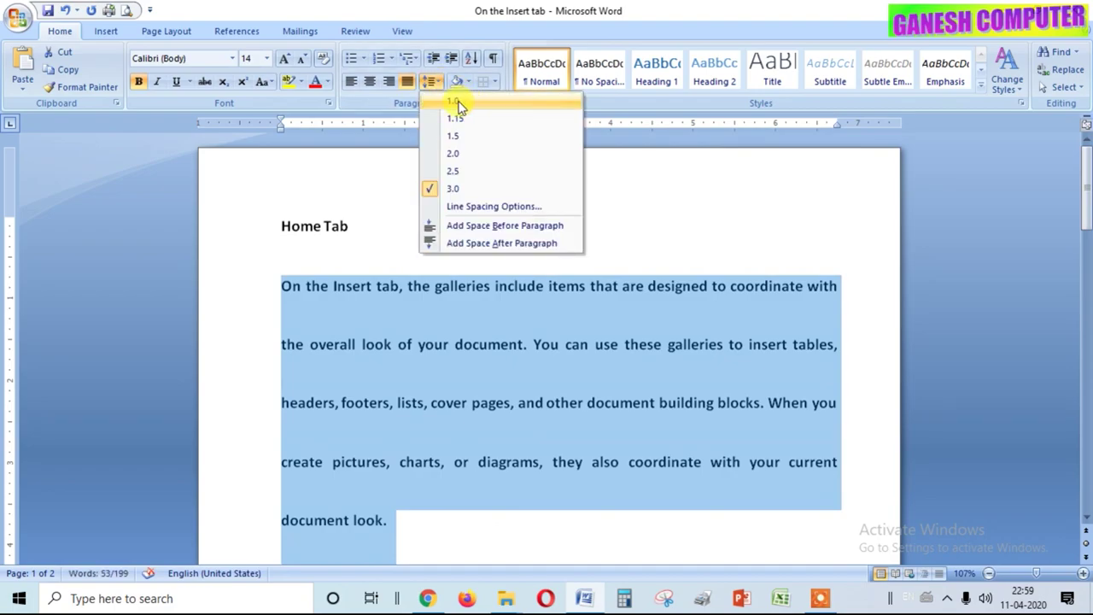
left_click(455, 102)
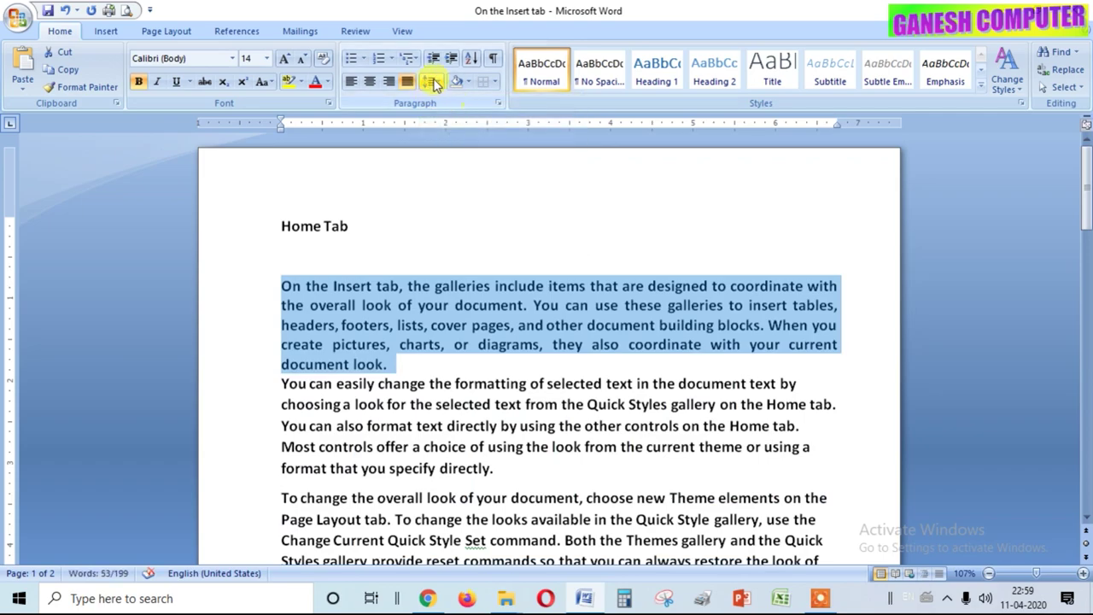
left_click(438, 81)
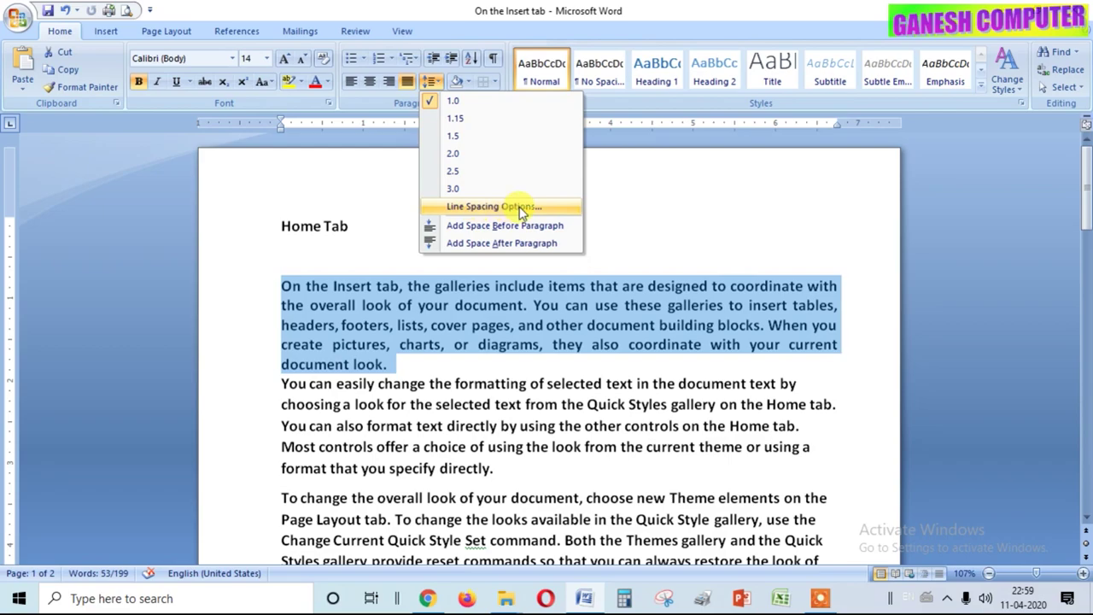
left_click(512, 208)
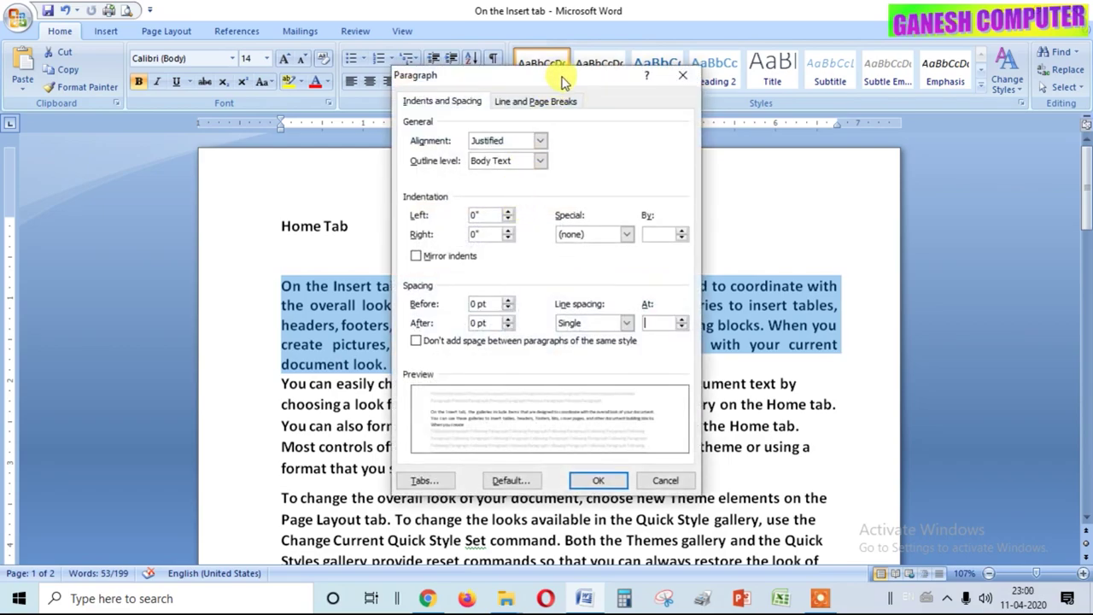
left_click_drag(562, 83, 562, 29)
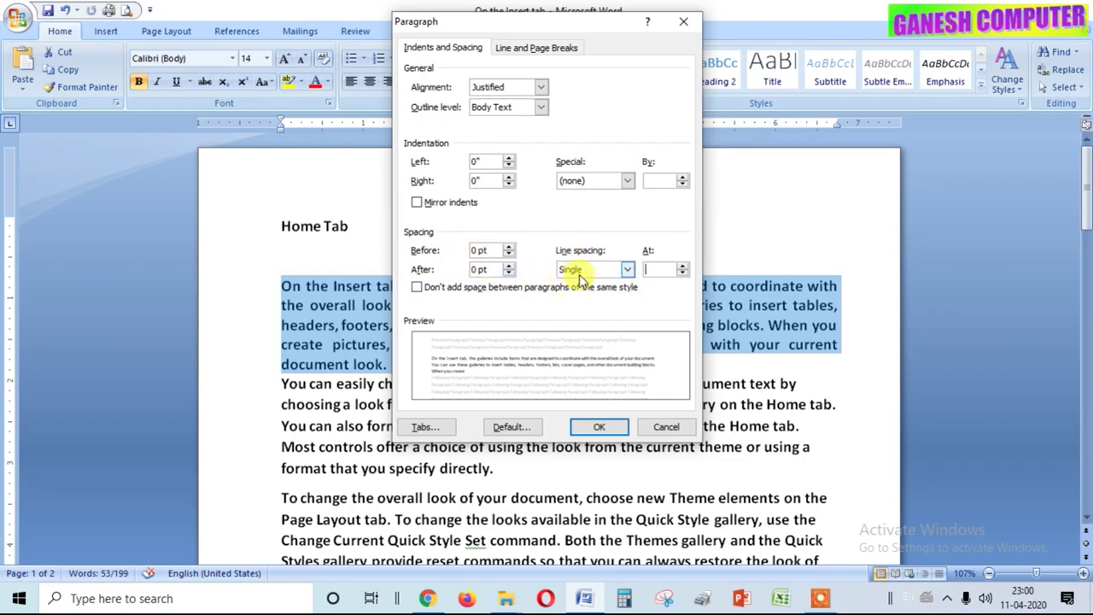
left_click_drag(590, 21, 835, 13)
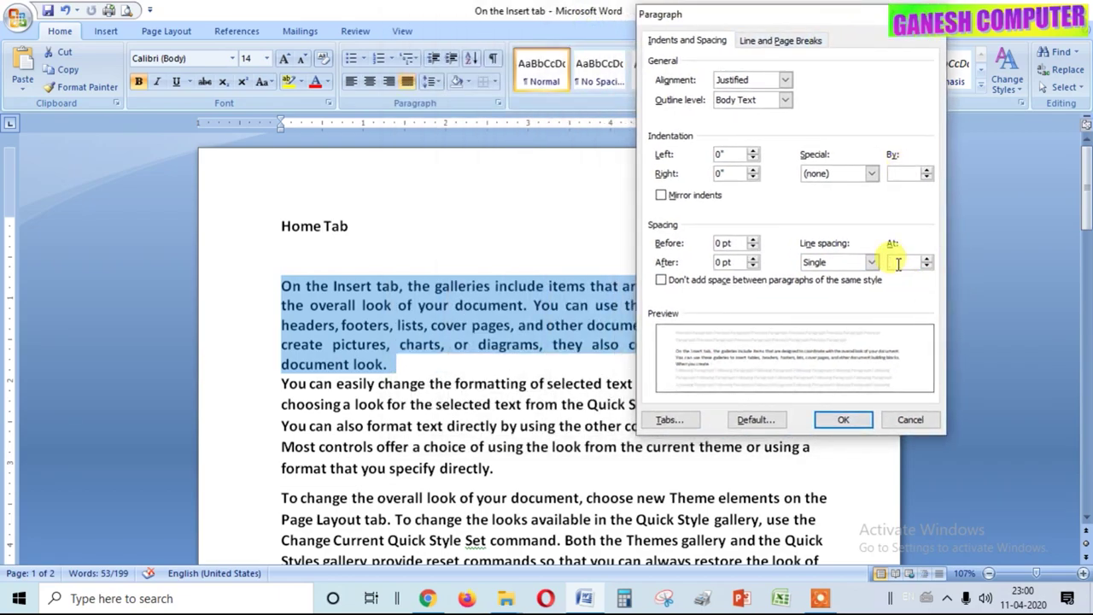
left_click(899, 264)
type("1.3")
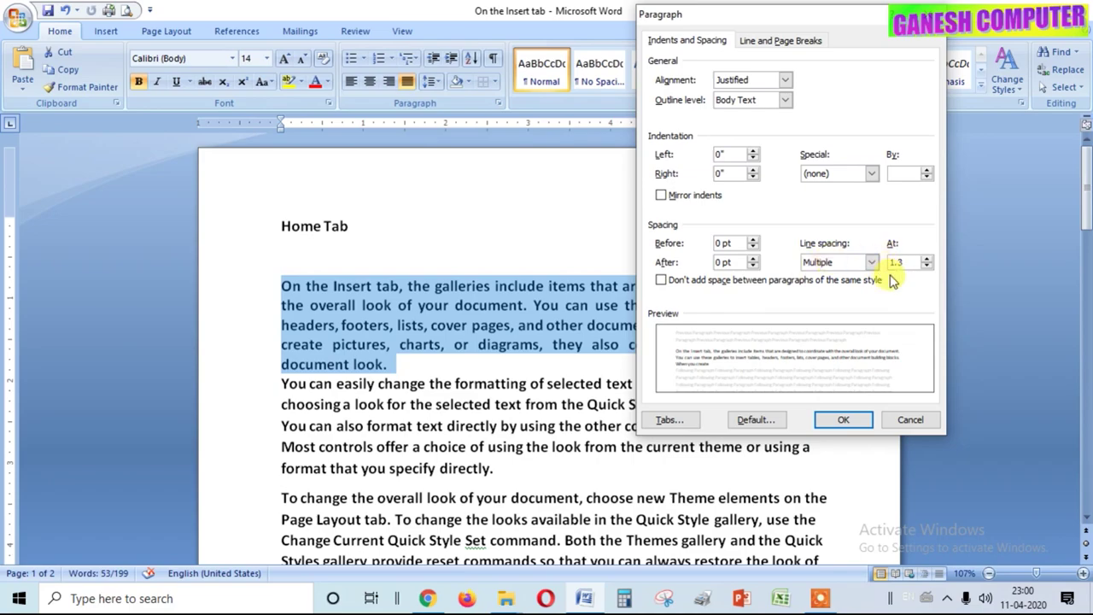
left_click(846, 424)
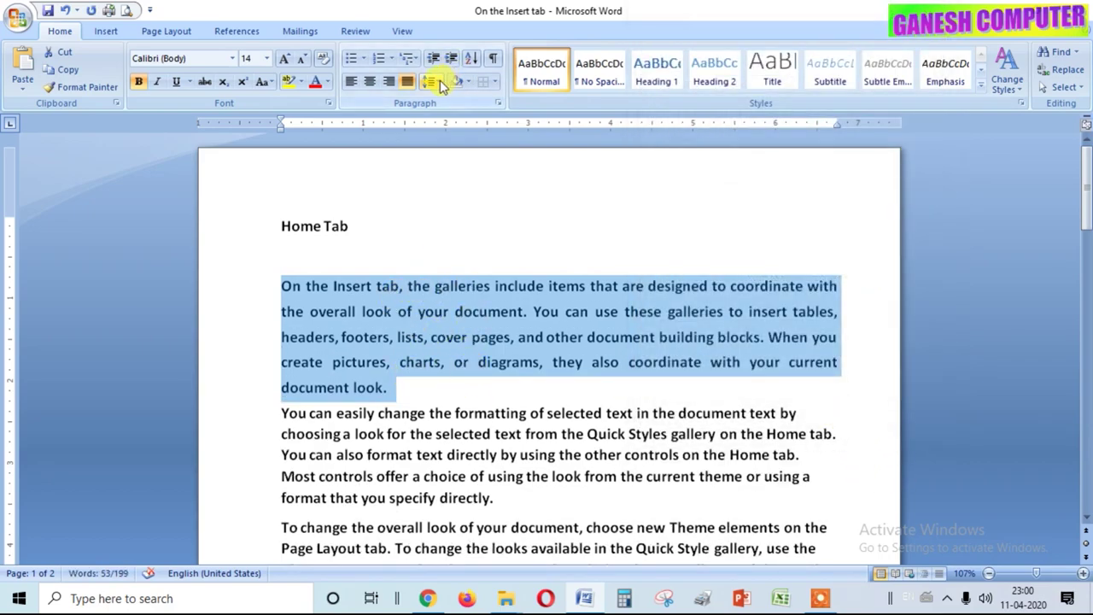
left_click(439, 81)
left_click(504, 206)
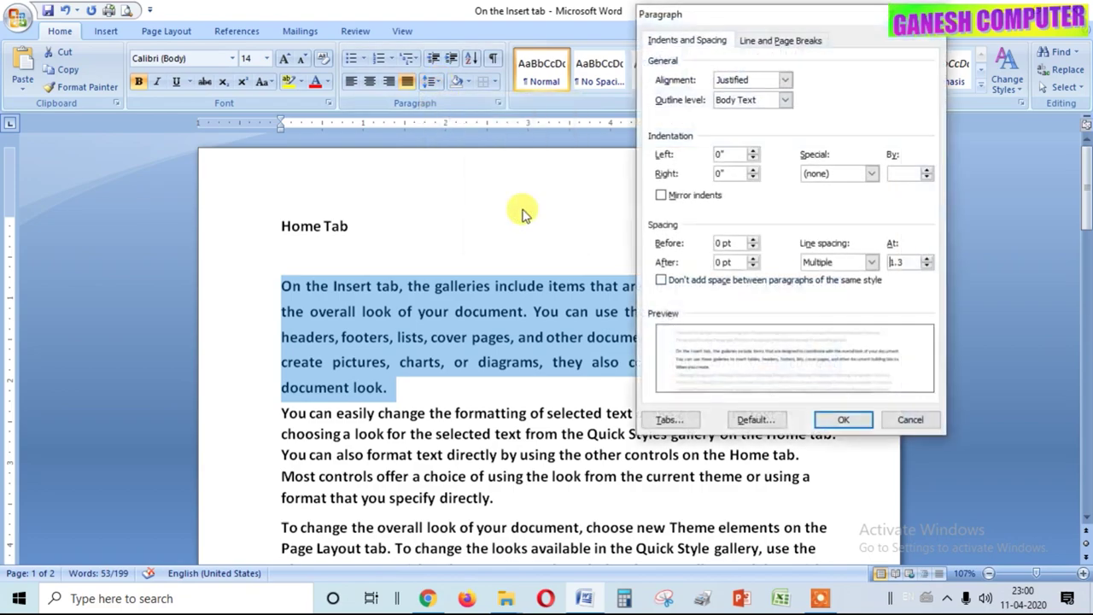
left_click(905, 262)
key("BackSpace")
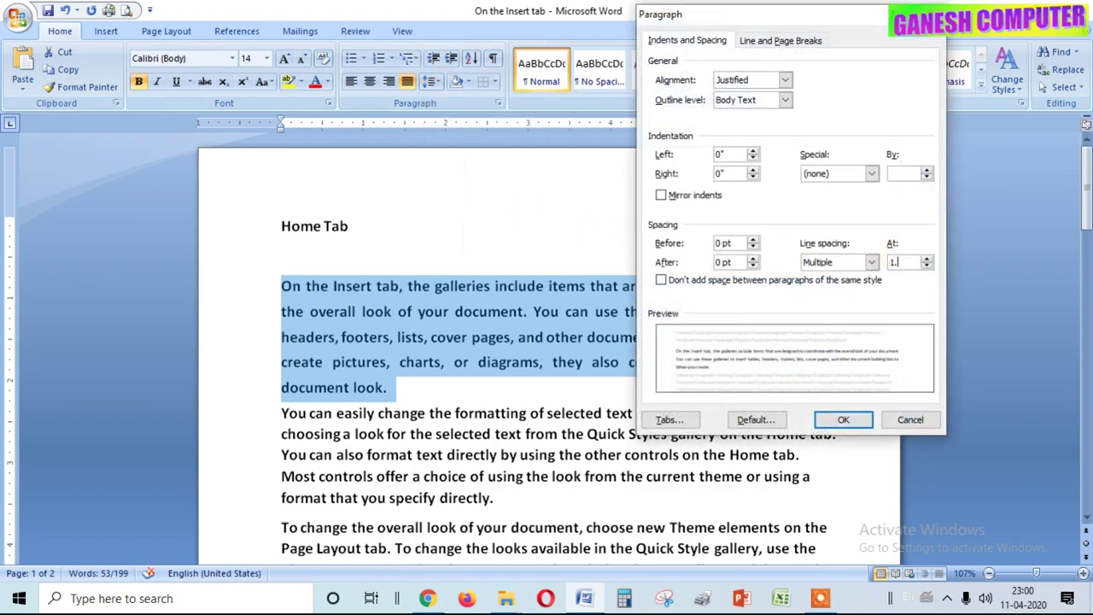
type("7")
left_click(842, 422)
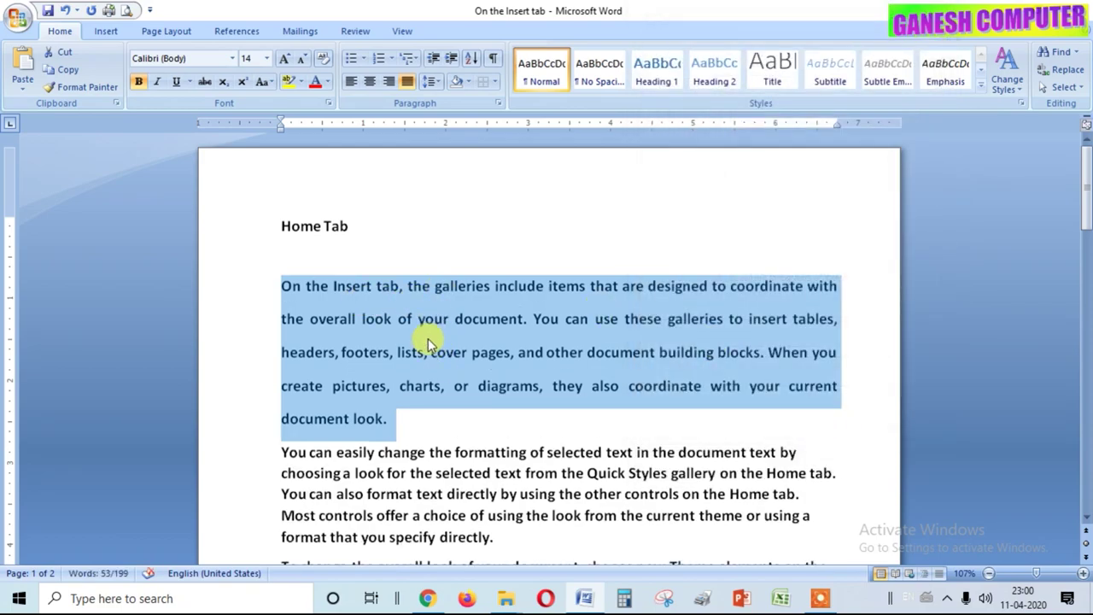
left_click(436, 83)
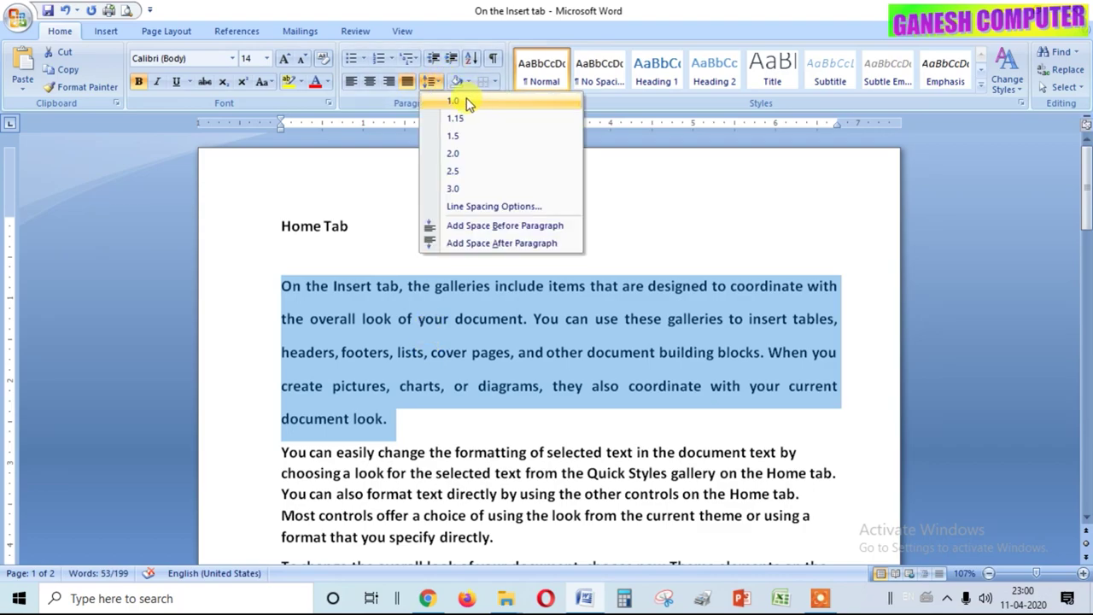
left_click(467, 100)
left_click(400, 359)
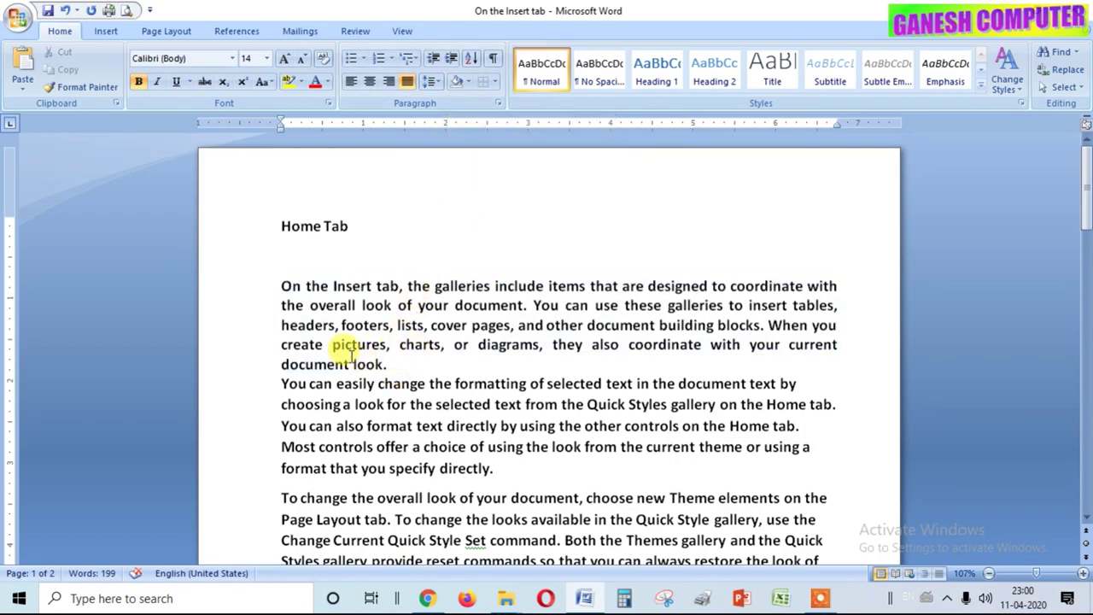
Step: Shade the 'On the Insert tab' paragraph yellow
left_click(282, 286)
left_click_drag(282, 287, 387, 365)
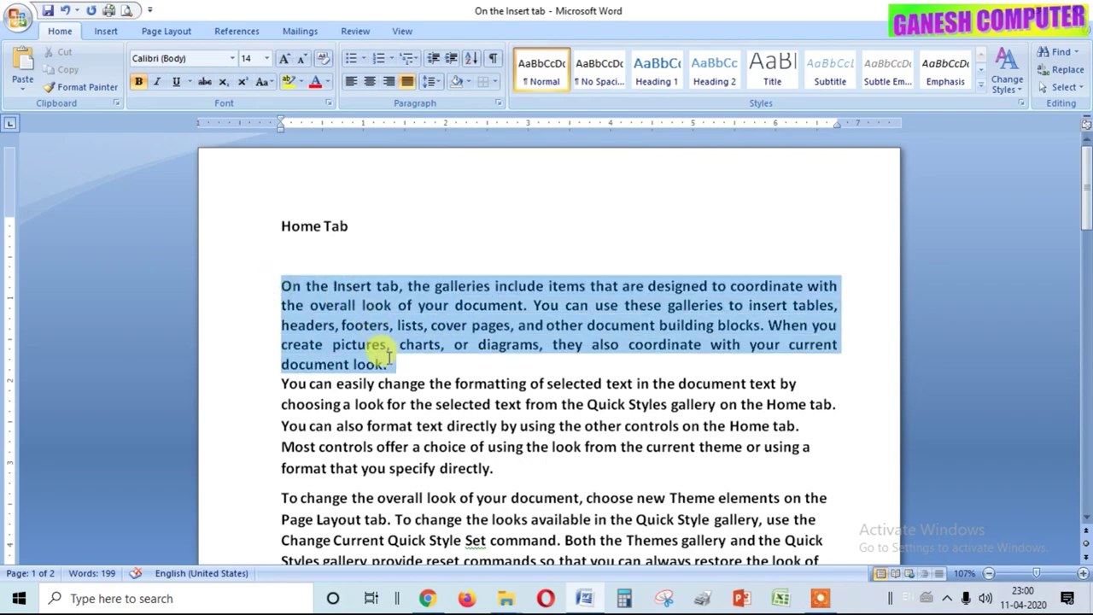
left_click(469, 89)
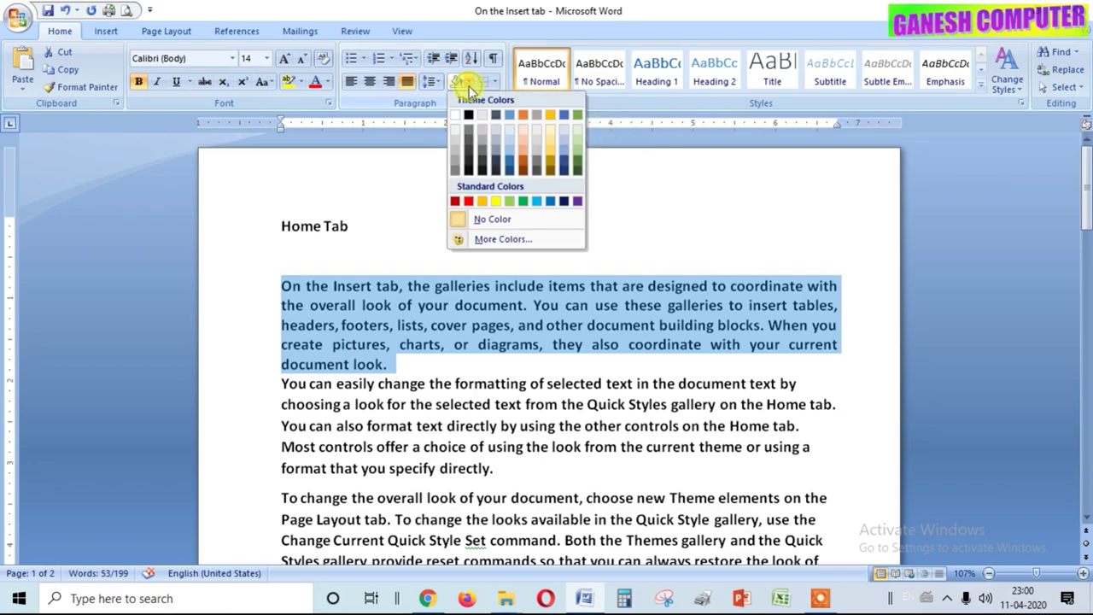
left_click(498, 205)
left_click(537, 344)
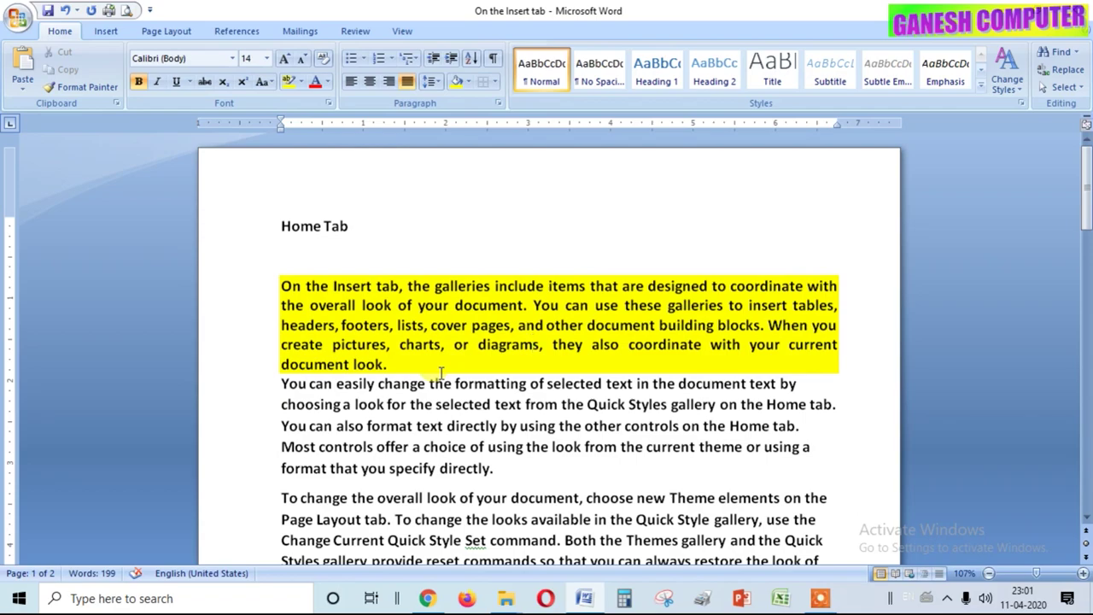
Step: Insert a blank line before the second paragraph and highlight it yellow
left_click(281, 384)
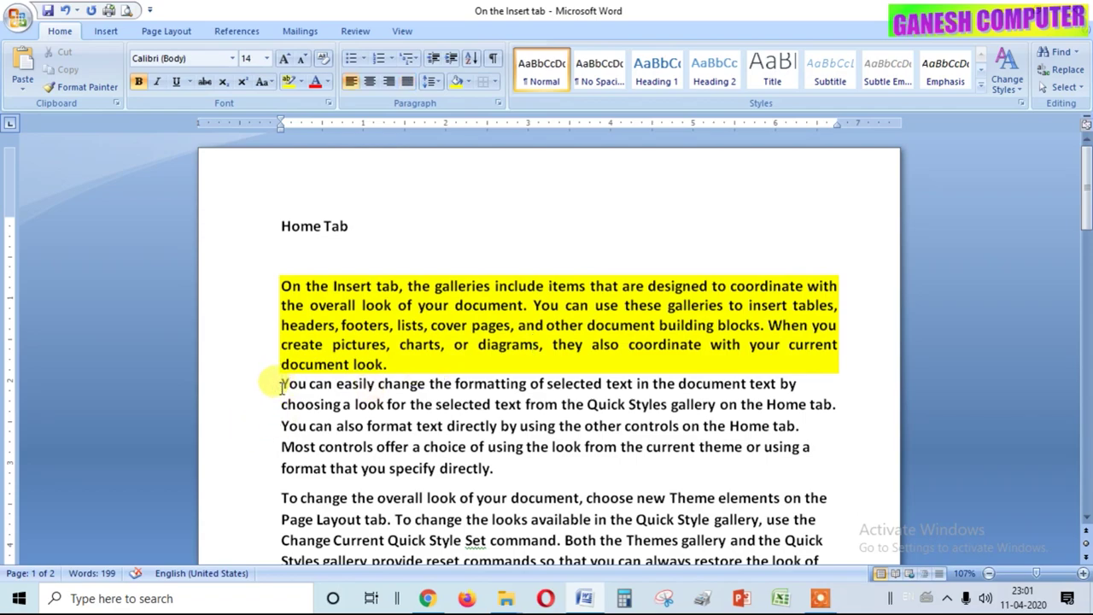
key("Return")
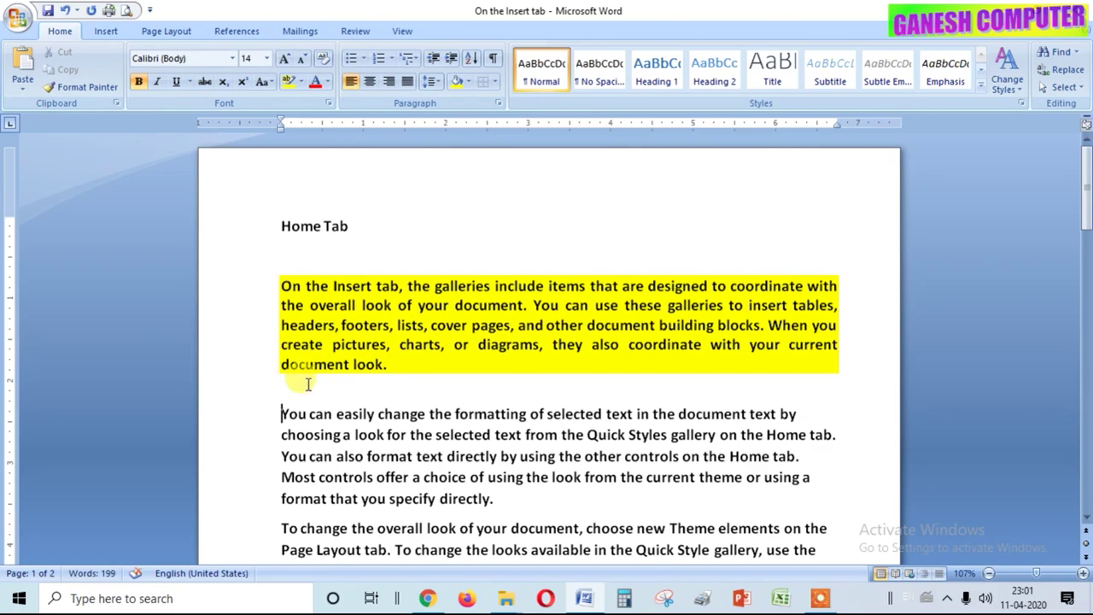
left_click_drag(280, 414, 507, 490)
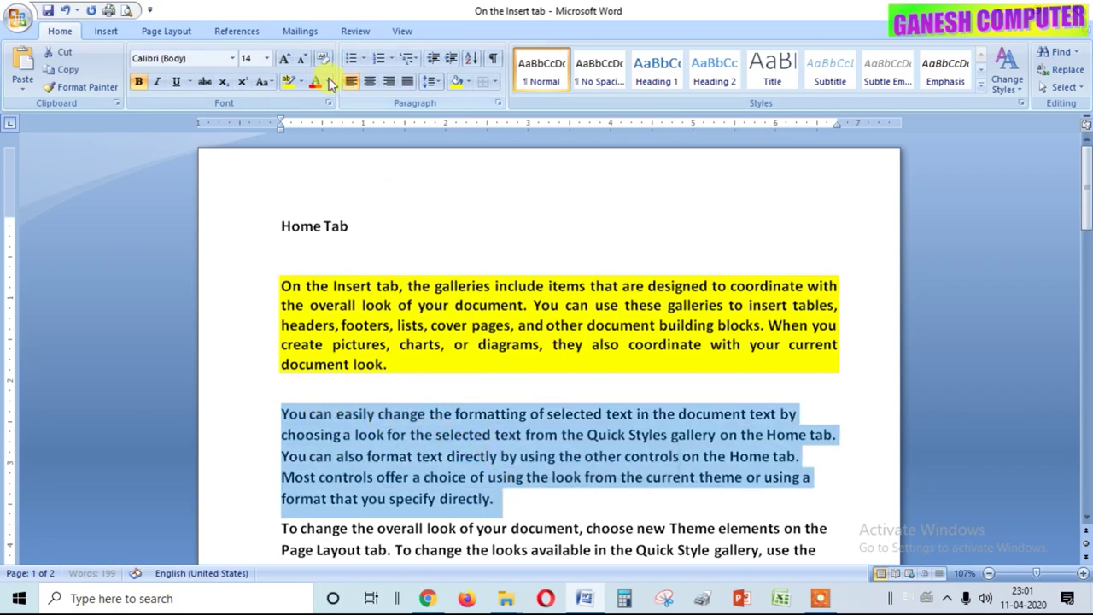
left_click(287, 83)
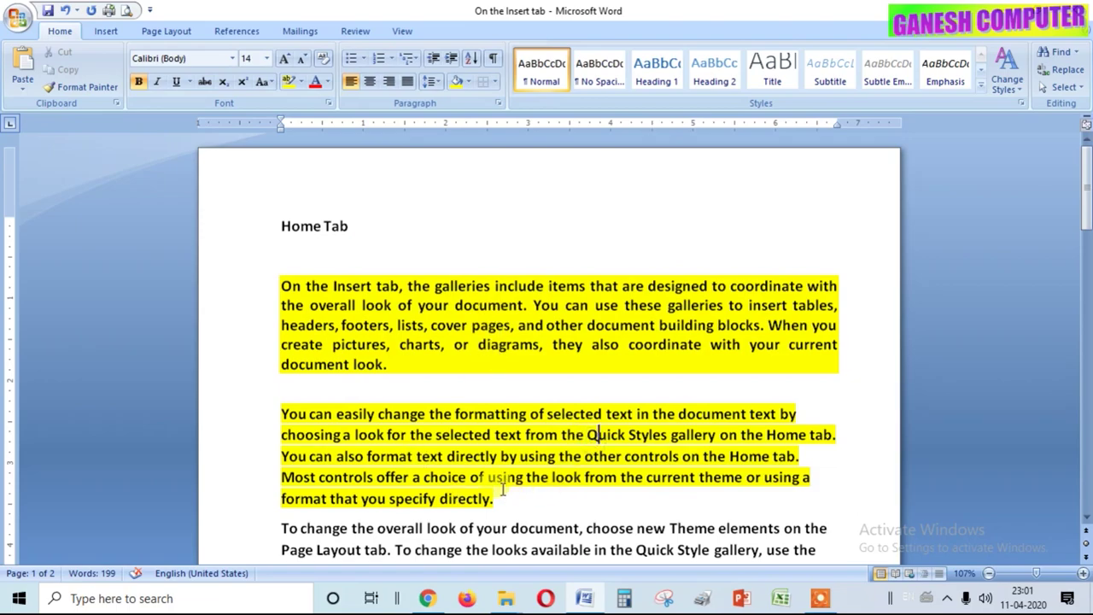
Step: Reselect each yellow paragraph to check the formatting, then scroll down
left_click(280, 286)
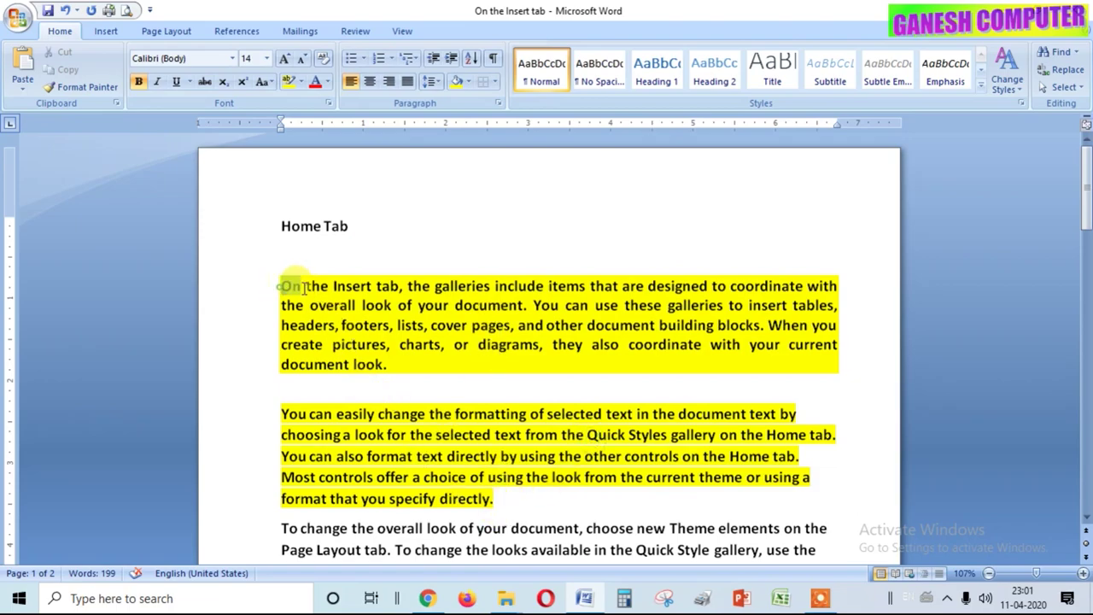
left_click_drag(280, 286, 390, 366)
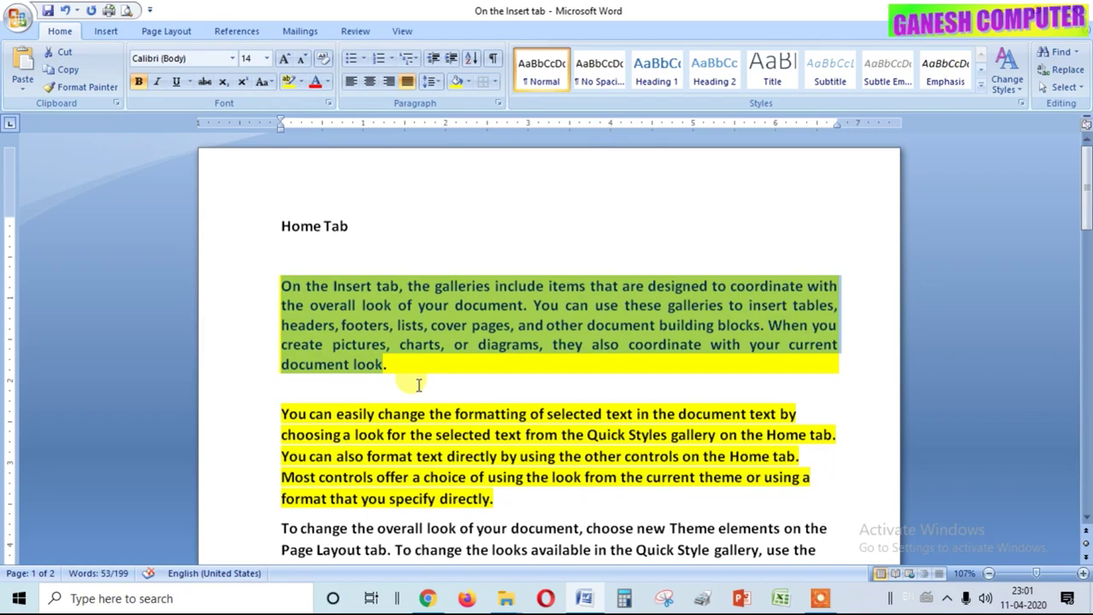
left_click(392, 423)
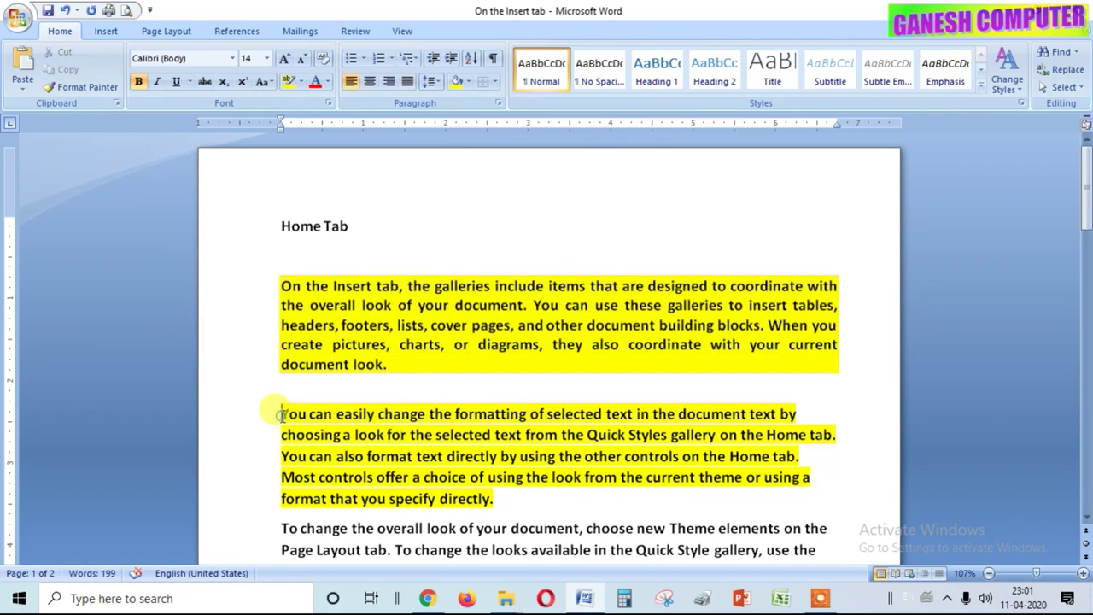
left_click_drag(281, 416, 509, 498)
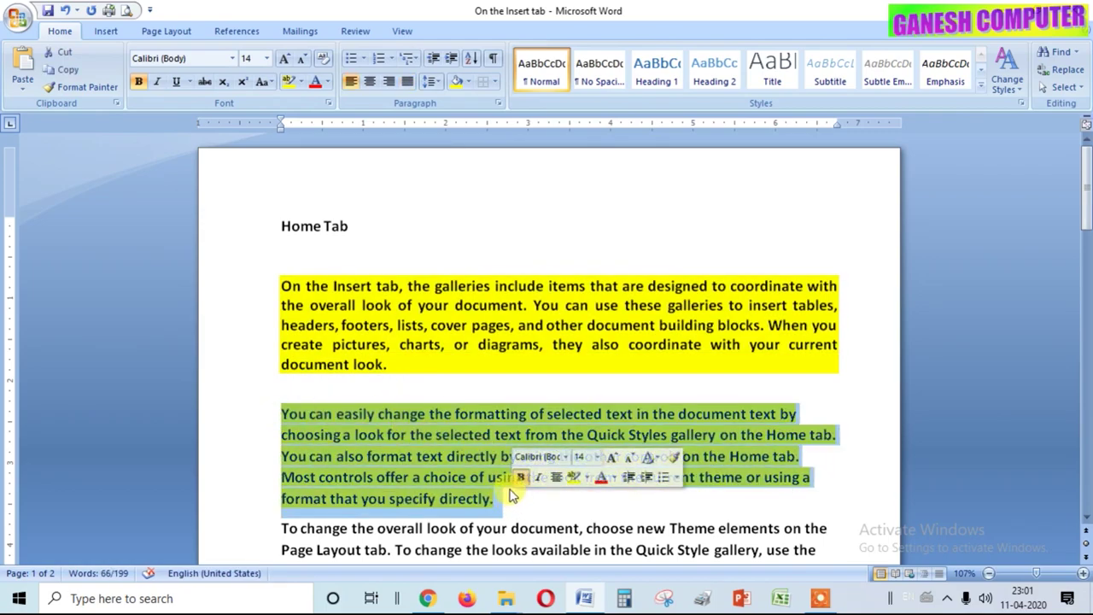
left_click(453, 447)
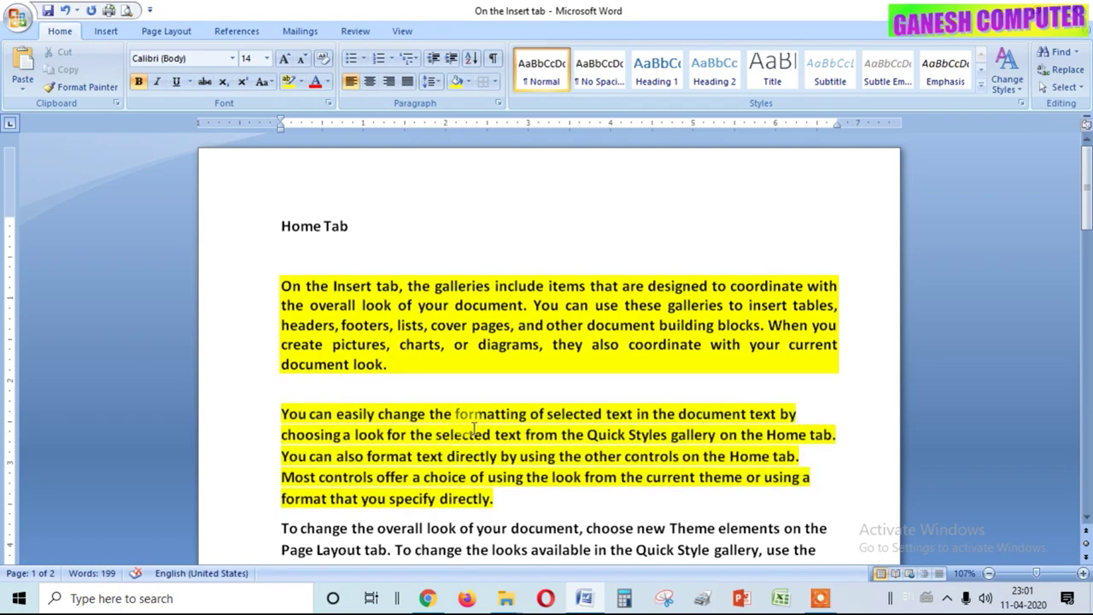
scroll(457, 417, "down", 2)
scroll(451, 393, "down", 2)
scroll(385, 359, "down", 1)
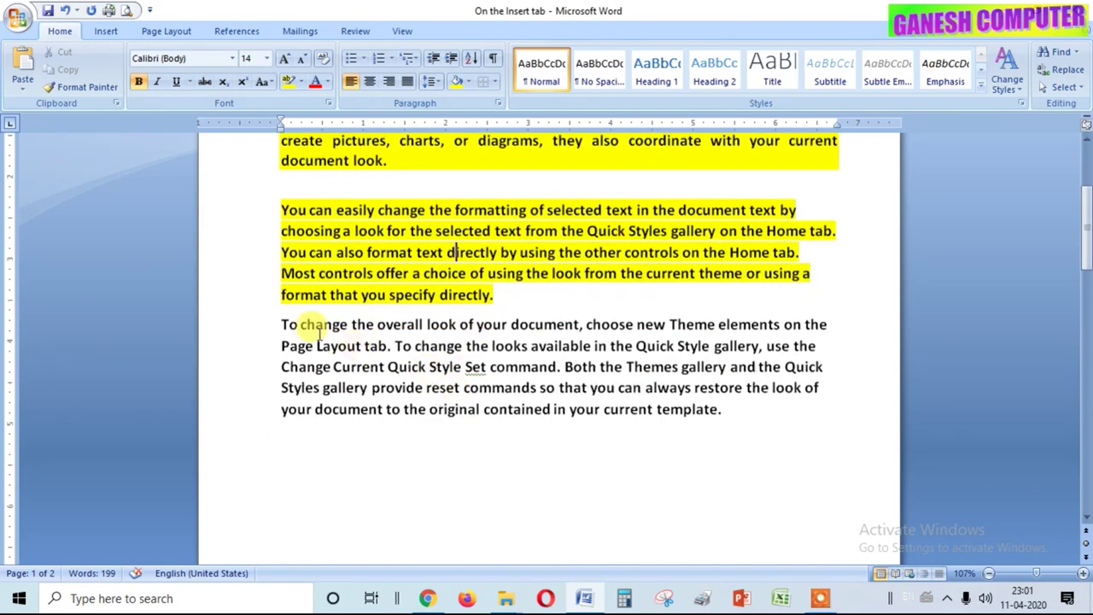
Step: Paste a copy of the 'To change the overall look' paragraph below it
left_click_drag(280, 326, 751, 412)
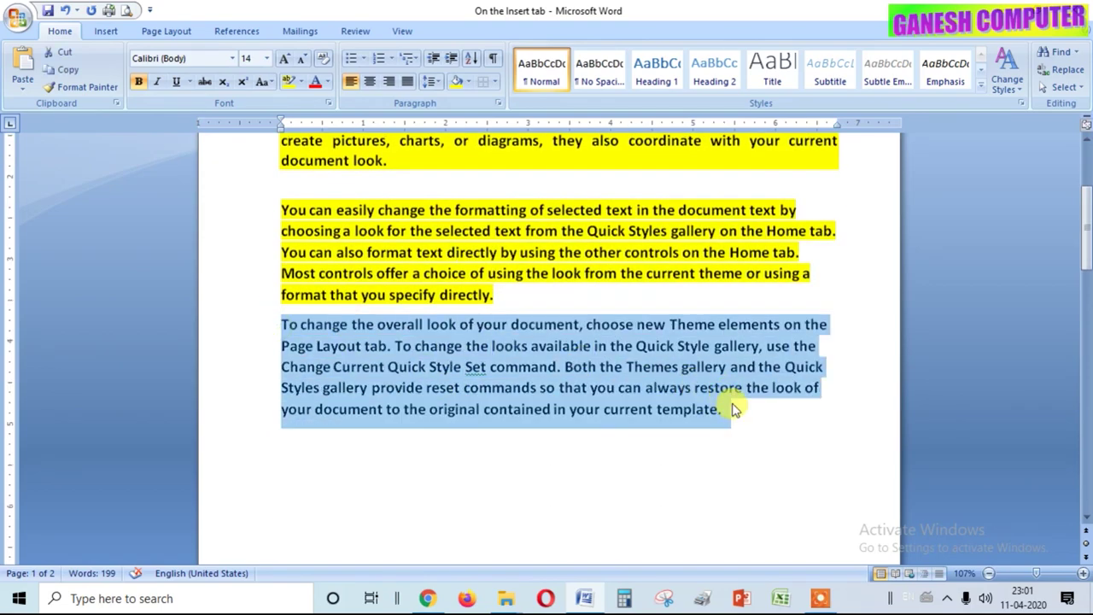
left_click(742, 411)
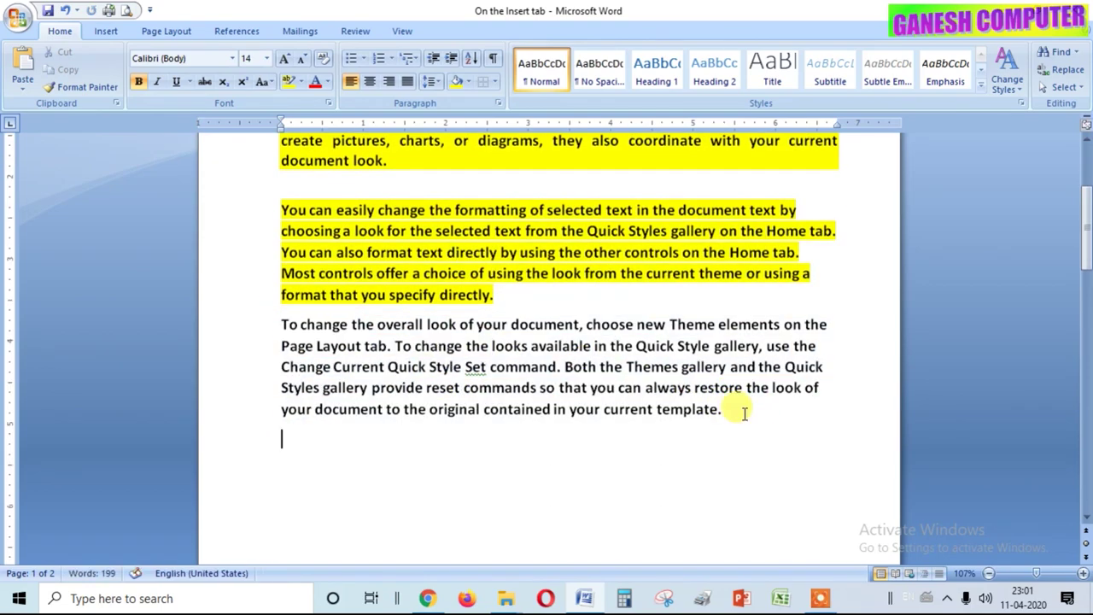
key("Return")
key("ctrl+v")
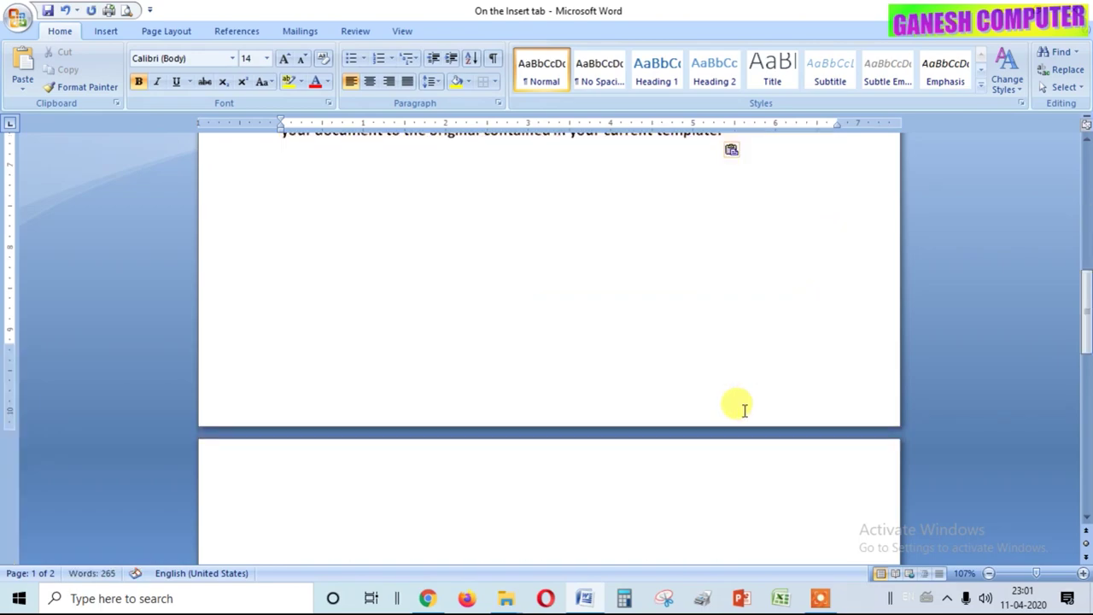
scroll(692, 382, "up", 2)
scroll(692, 383, "up", 1)
scroll(692, 383, "up", 1)
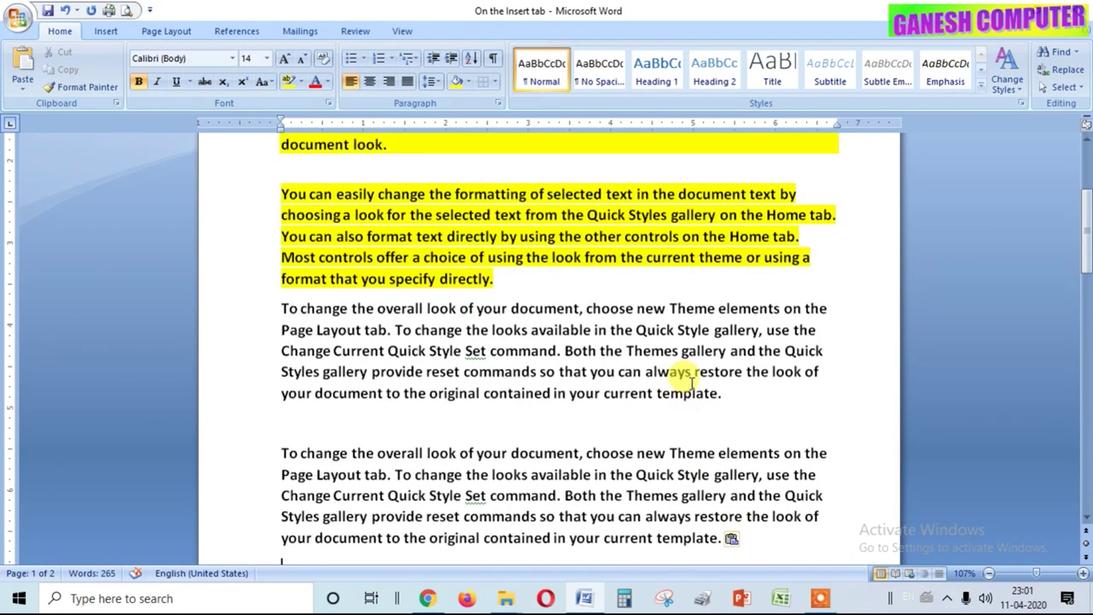
scroll(692, 383, "up", 1)
scroll(692, 383, "down", 1)
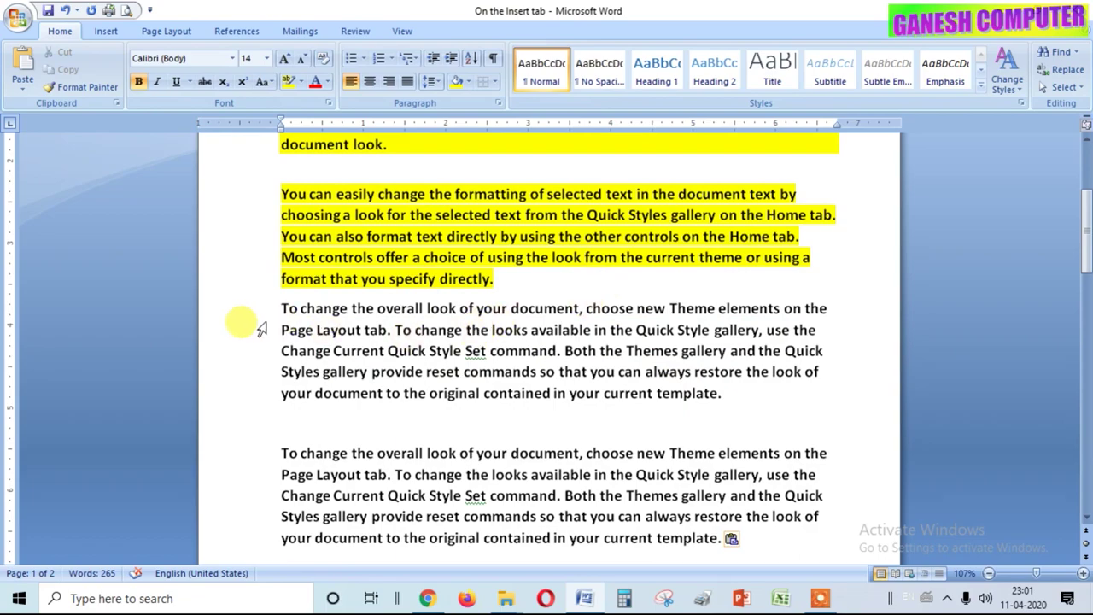
Step: Apply Black shading to the upper 'To change the overall look' paragraph
left_click_drag(282, 310, 724, 395)
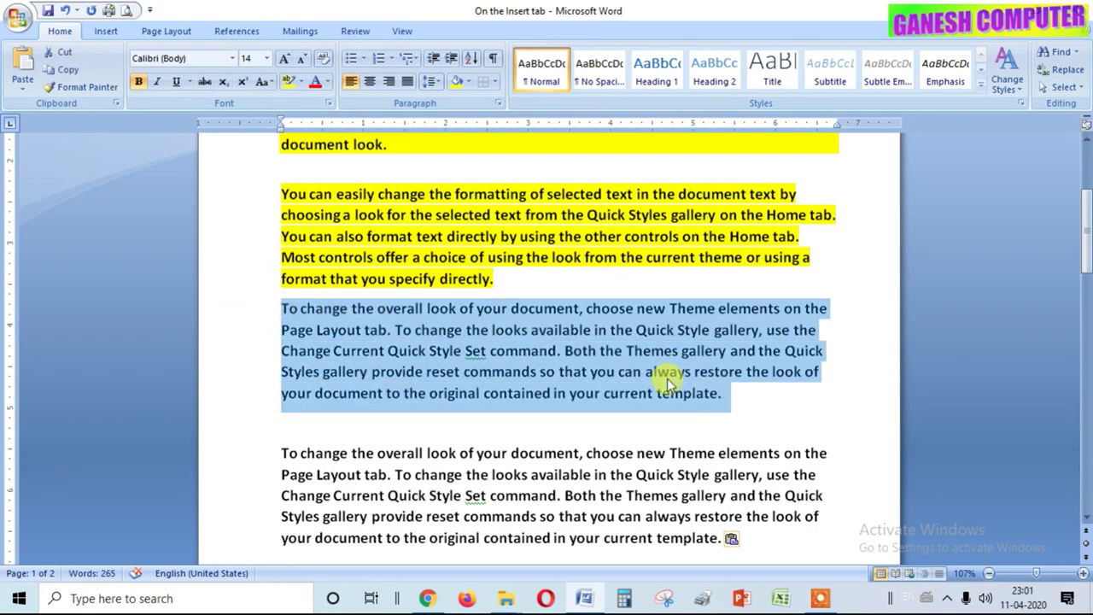
left_click(470, 83)
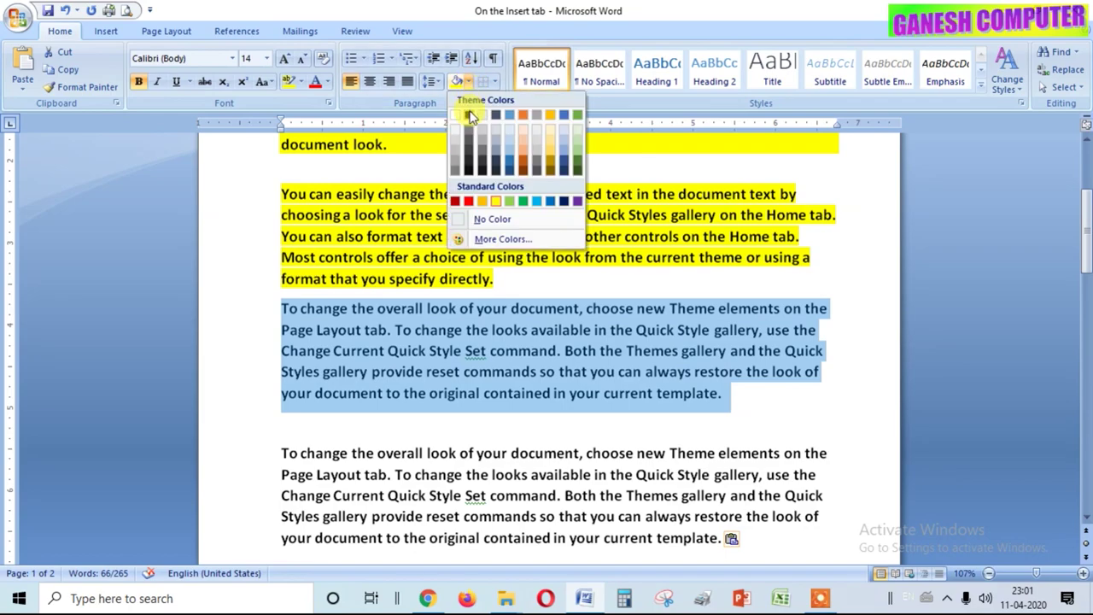
left_click(469, 115)
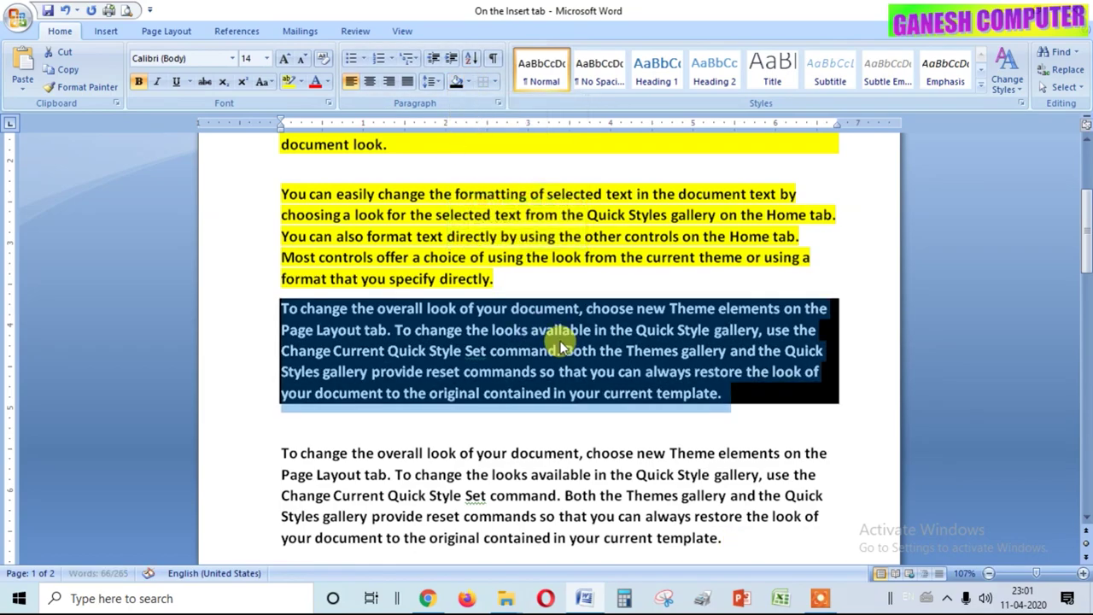
left_click(559, 346)
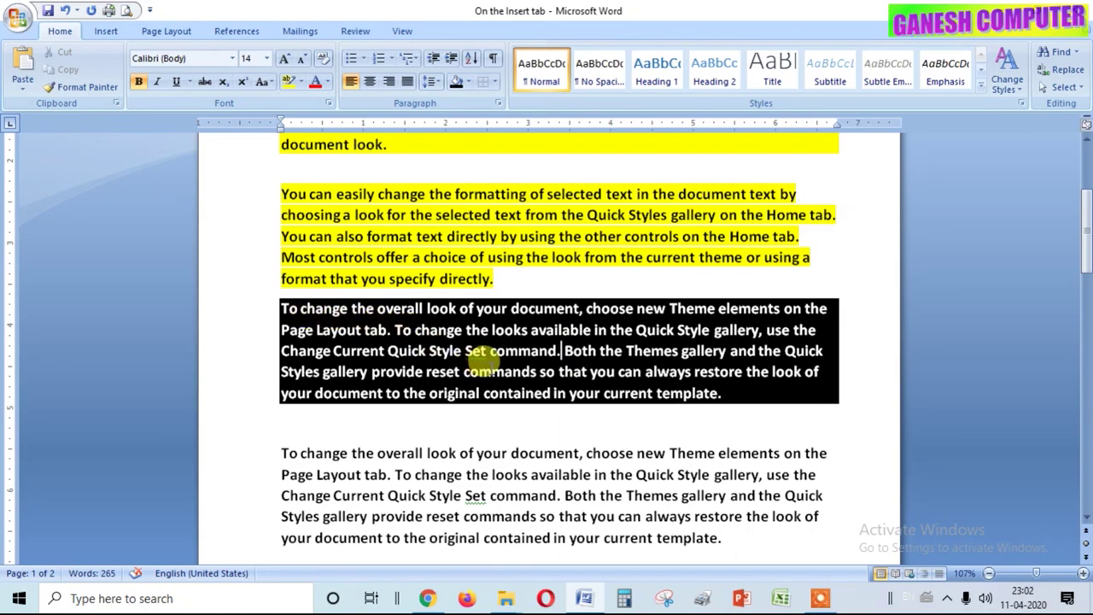
scroll(474, 355, "down", 1)
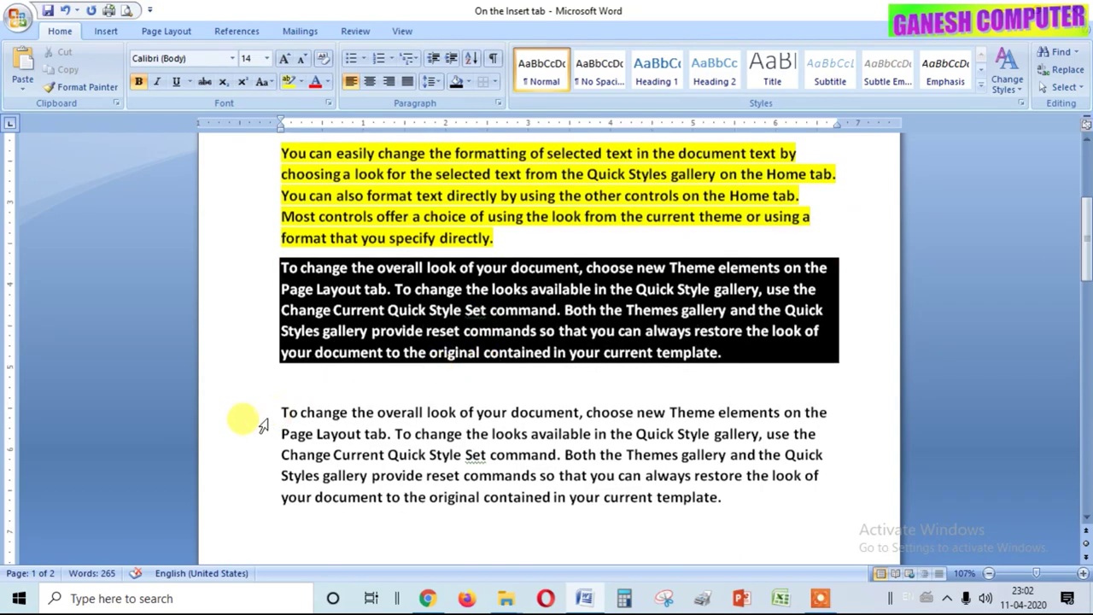
Step: Highlight the lower paragraph in black
left_click_drag(277, 412, 725, 494)
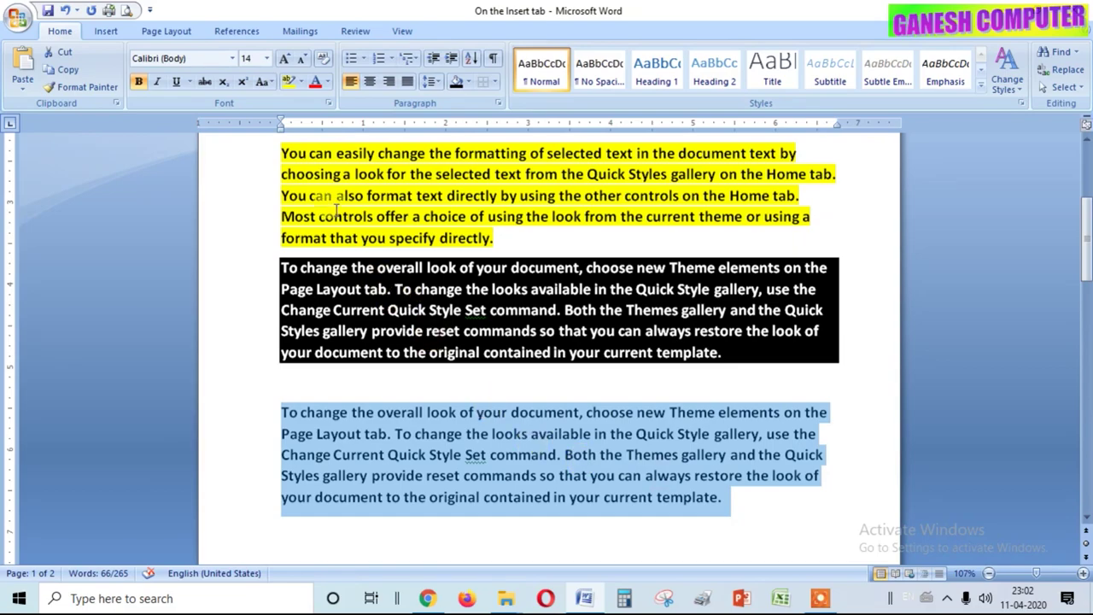
left_click(302, 83)
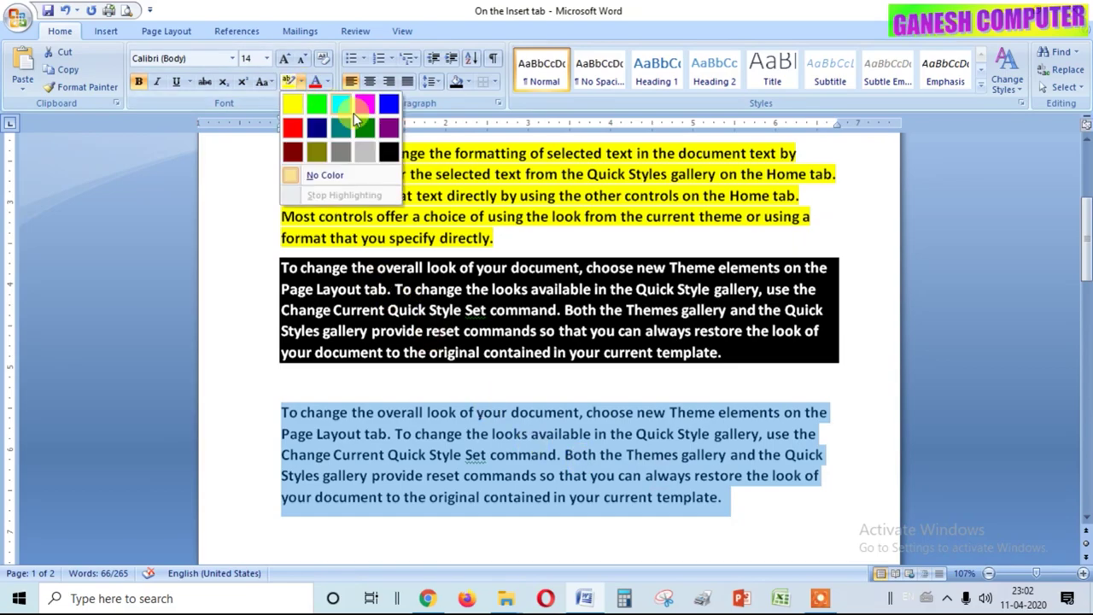
left_click(390, 153)
left_click(461, 453)
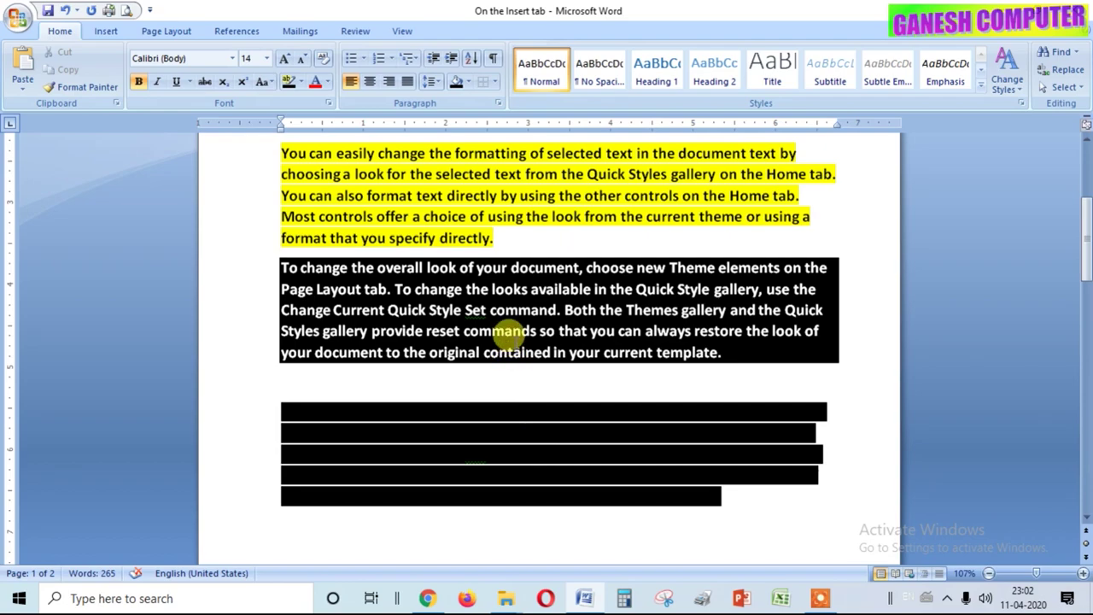
Step: Undo four times, removing the black shading, pasted copy and second yellow highlight
scroll(510, 334, "up", 5)
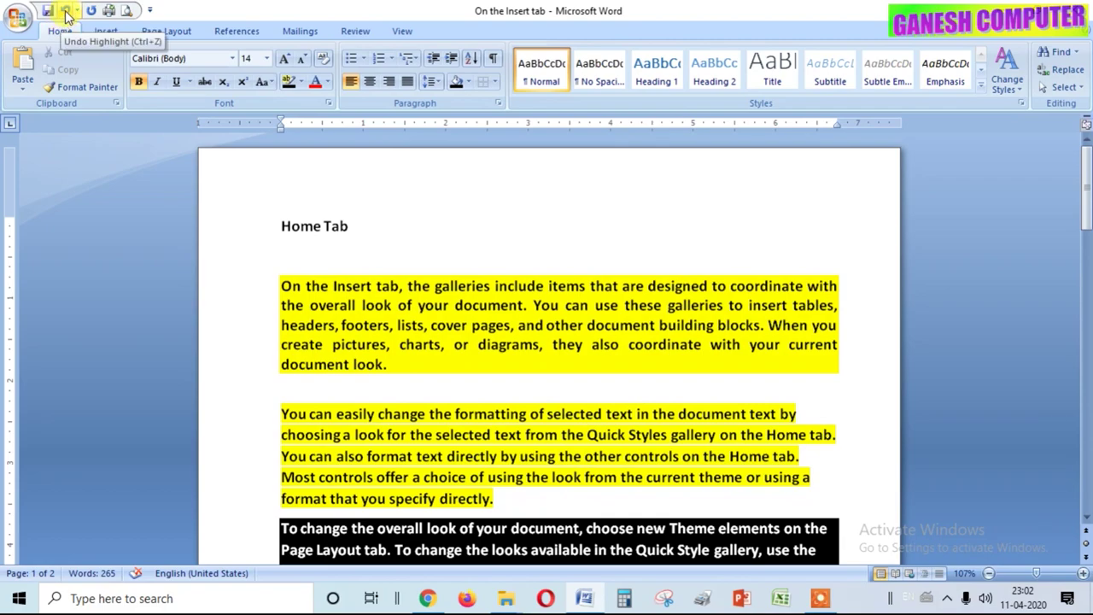
left_click(67, 16)
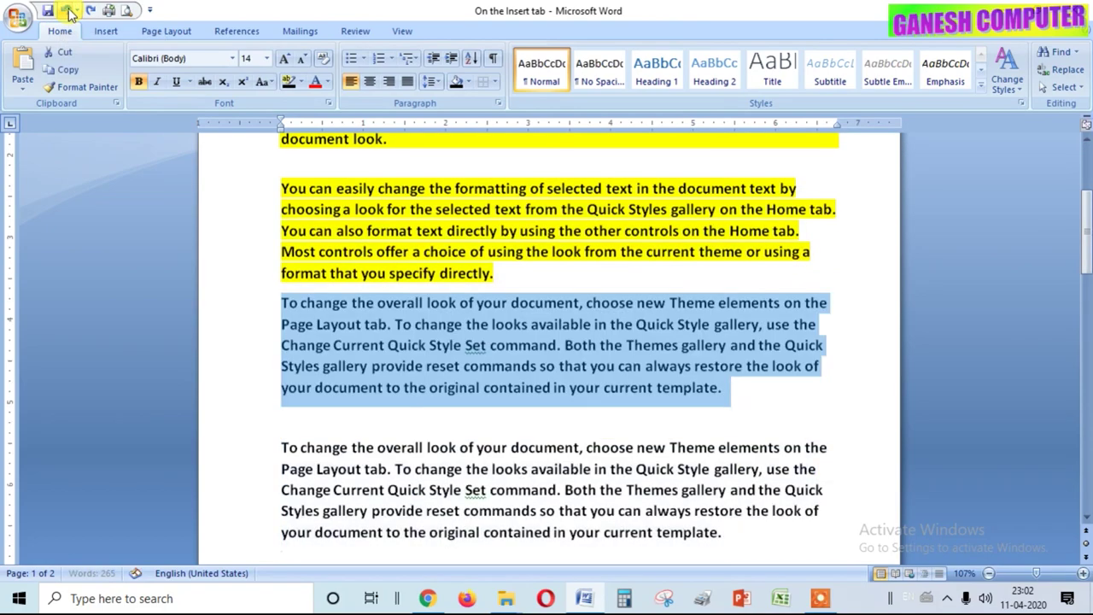
left_click(67, 15)
left_click(67, 15)
left_click(68, 10)
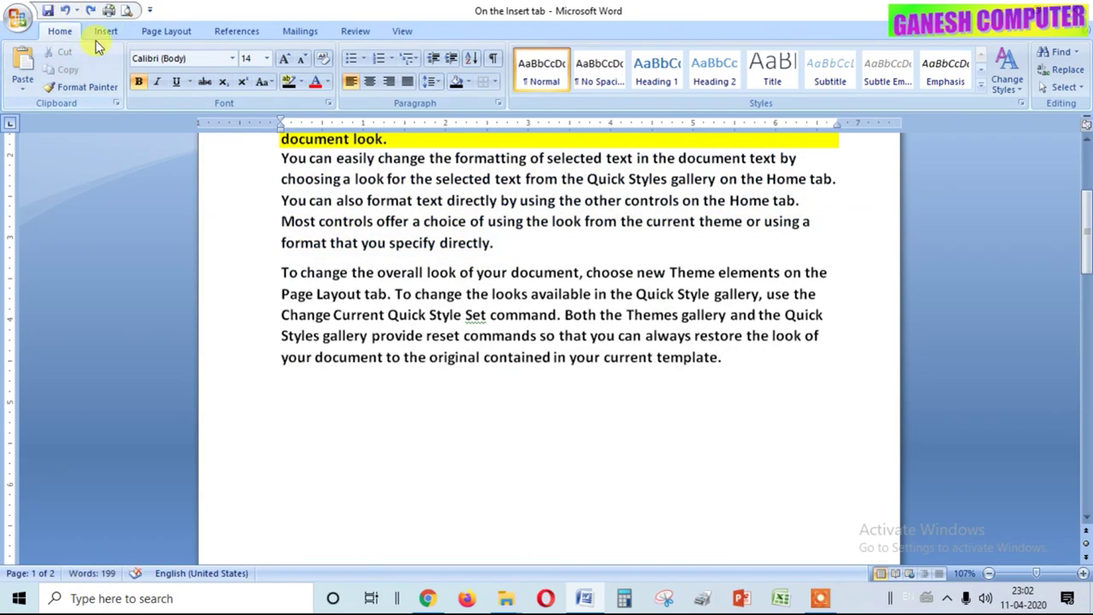
scroll(461, 312, "up", 2)
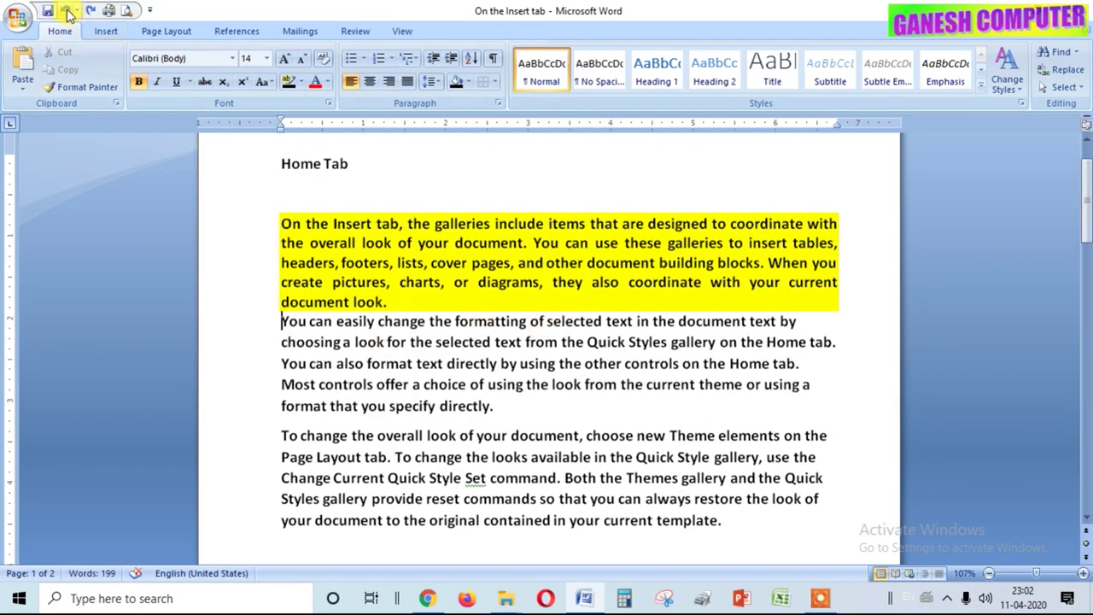
left_click(455, 245)
scroll(462, 235, "up", 1)
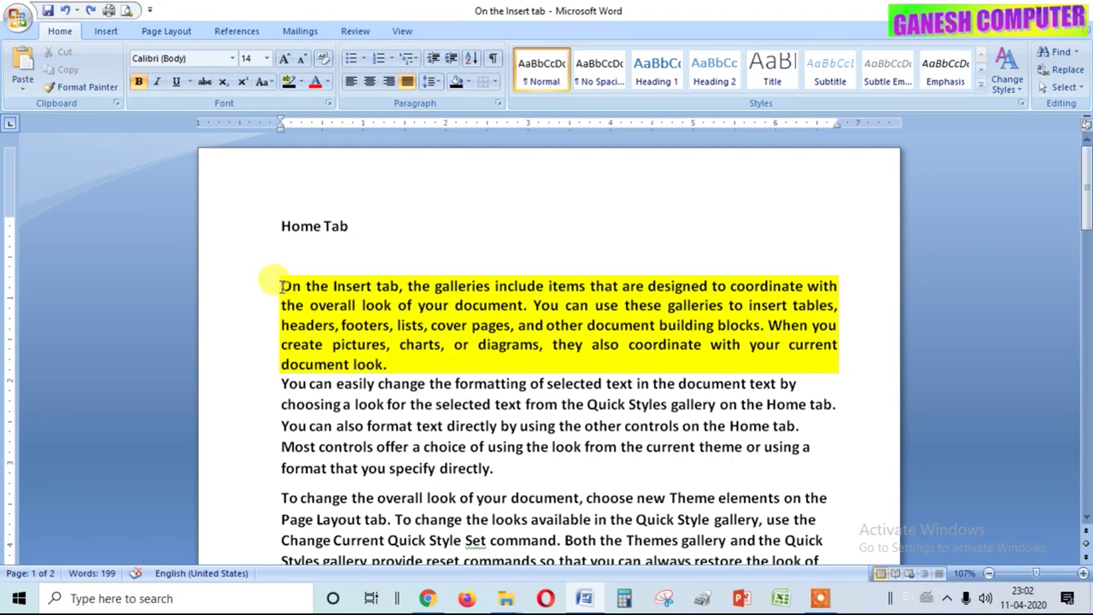
Step: Add bottom and top borders to the yellow first paragraph
left_click_drag(281, 285, 398, 362)
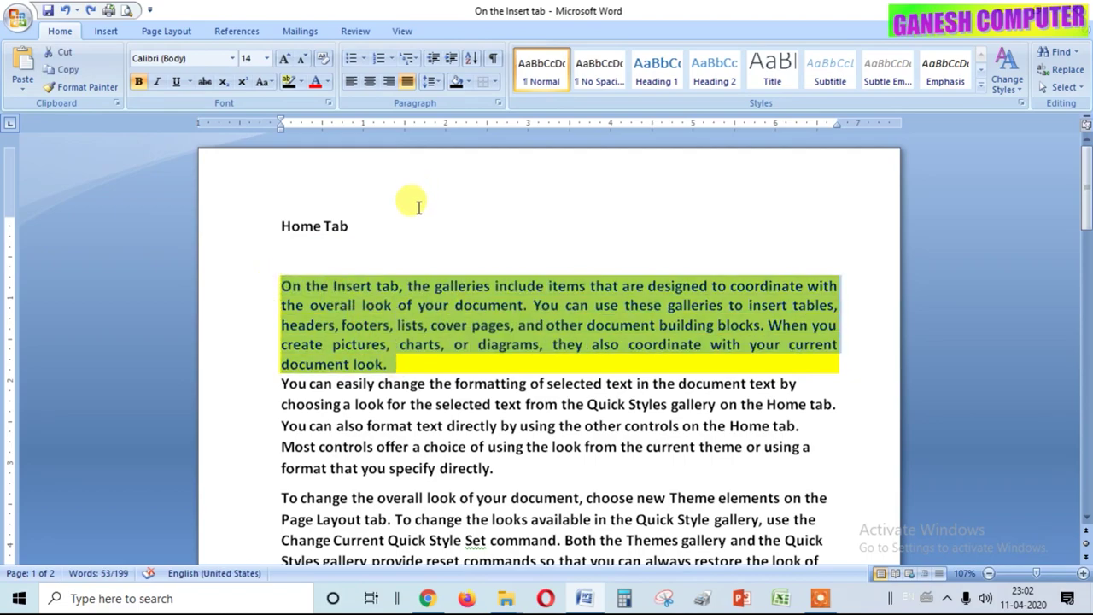
left_click(495, 83)
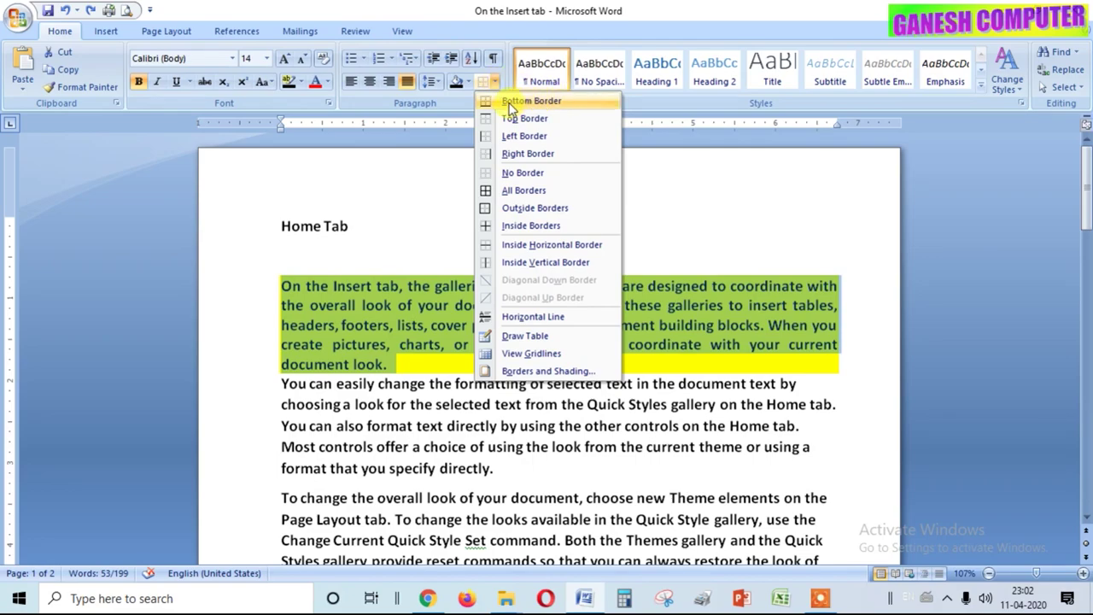
left_click(539, 101)
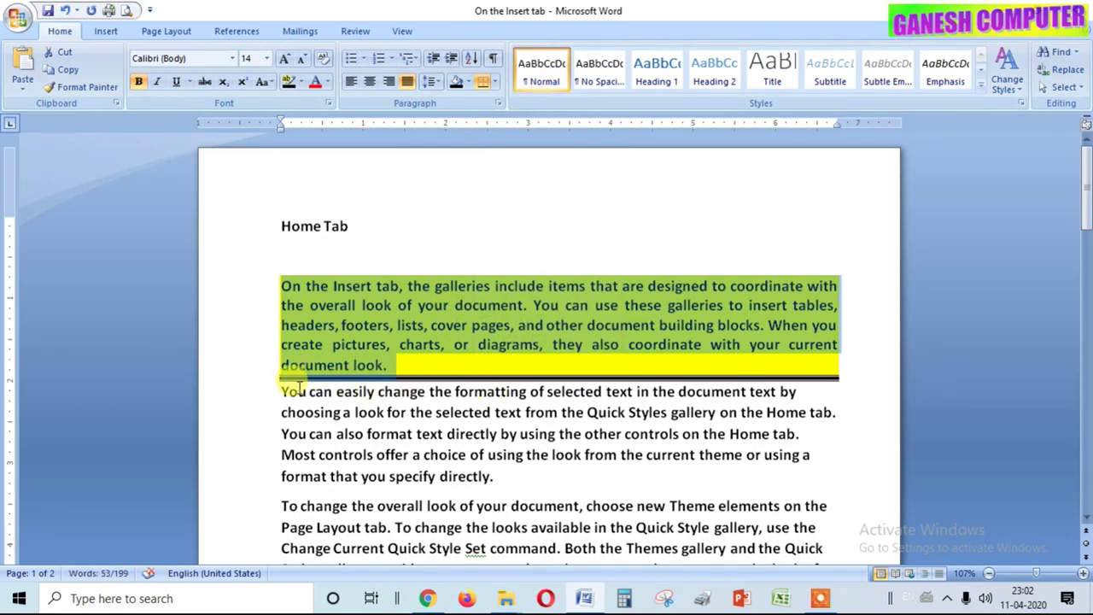
left_click(495, 82)
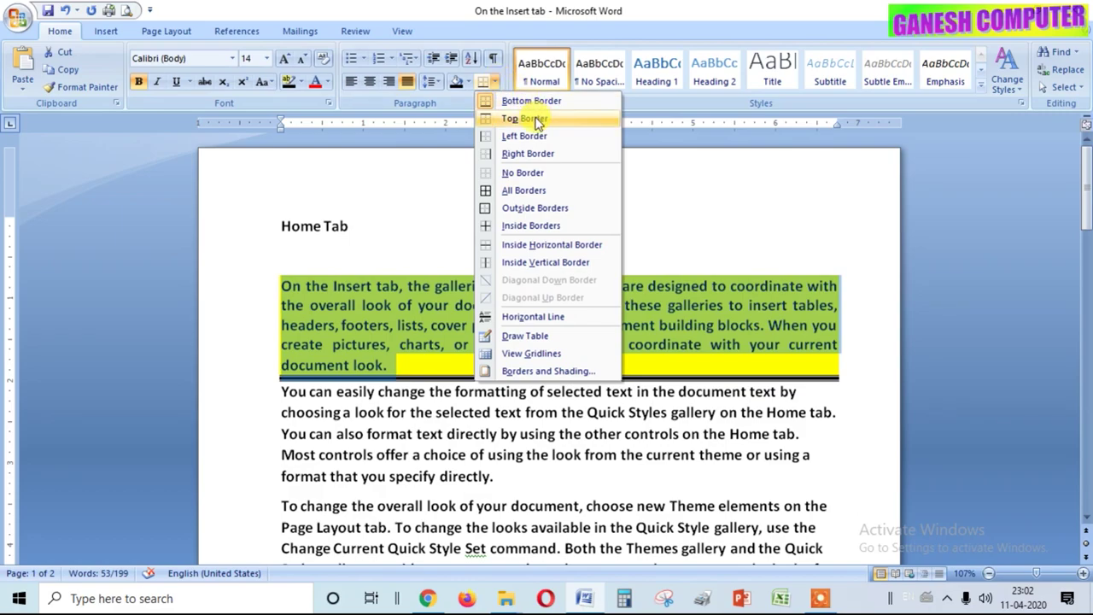
left_click(537, 121)
left_click(518, 350)
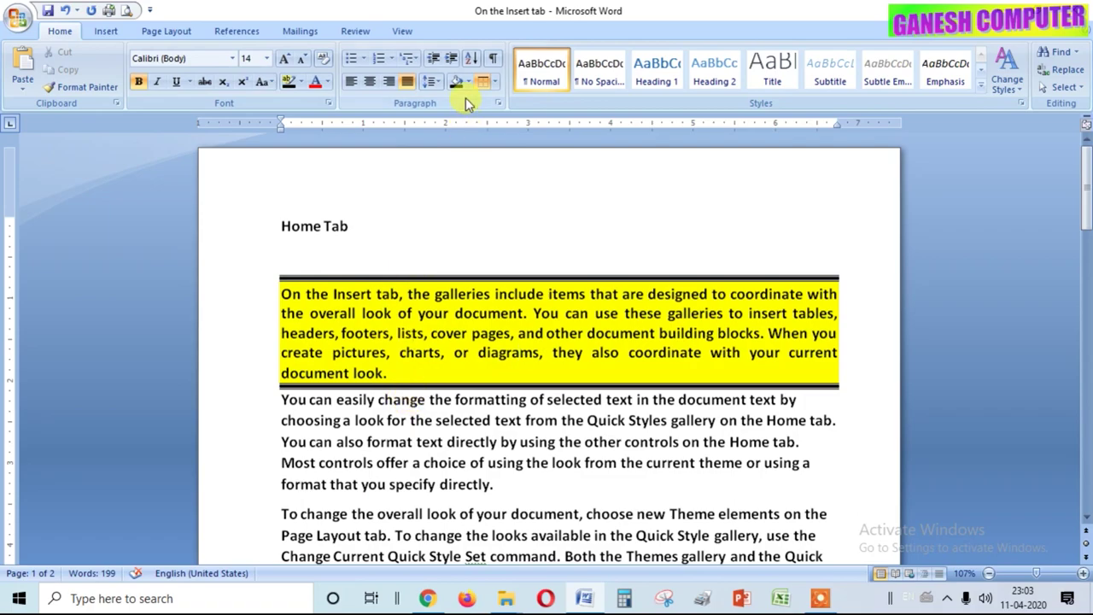
Step: Add left and right borders to complete the box around the yellow paragraph
left_click_drag(282, 294, 397, 372)
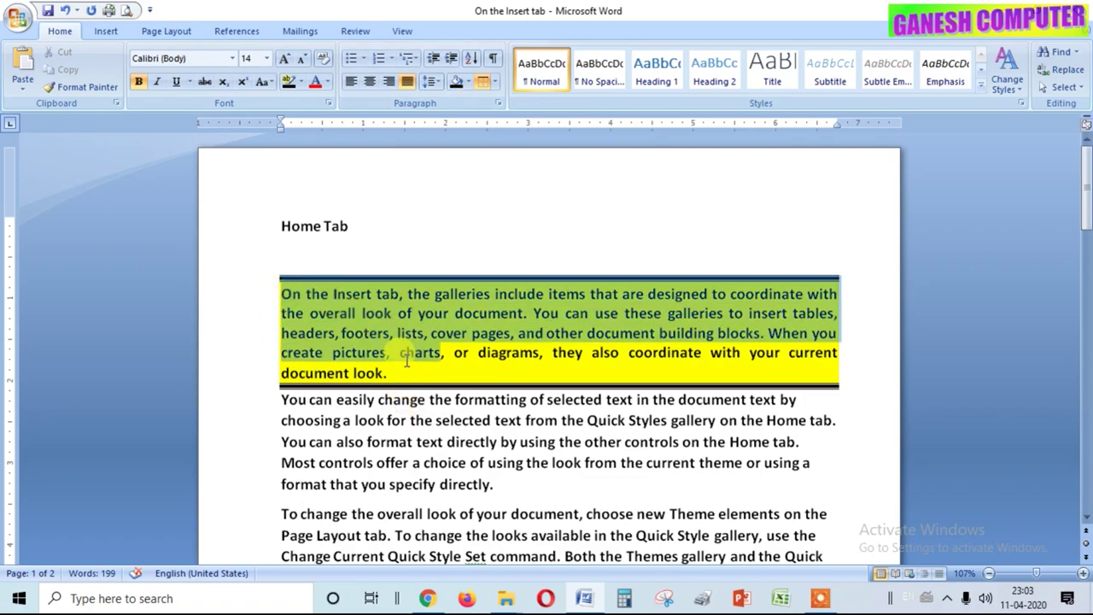
left_click(495, 82)
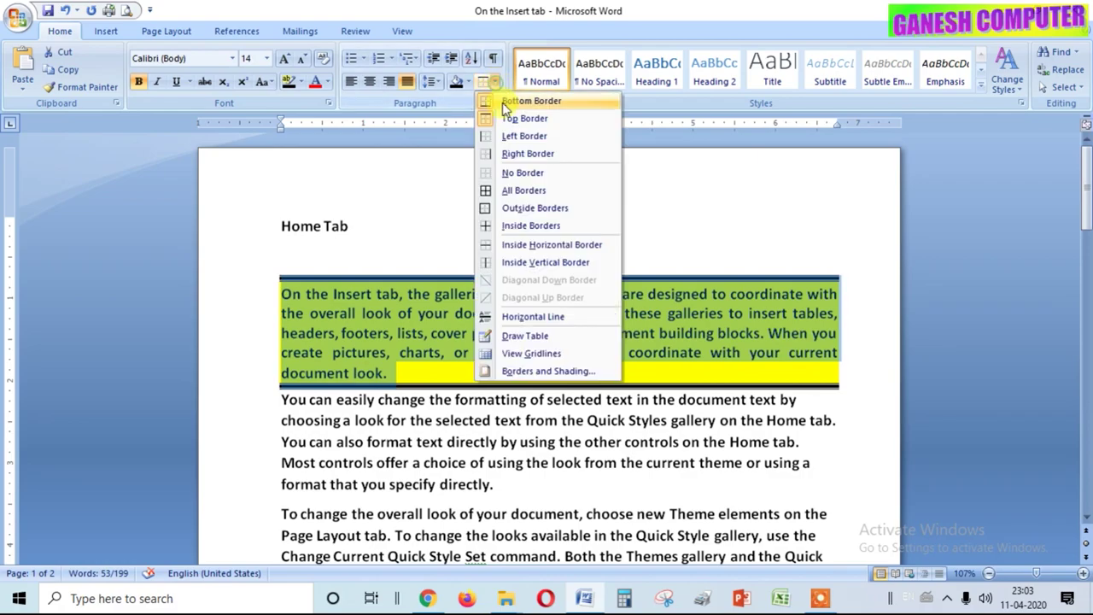
left_click(517, 136)
left_click(494, 82)
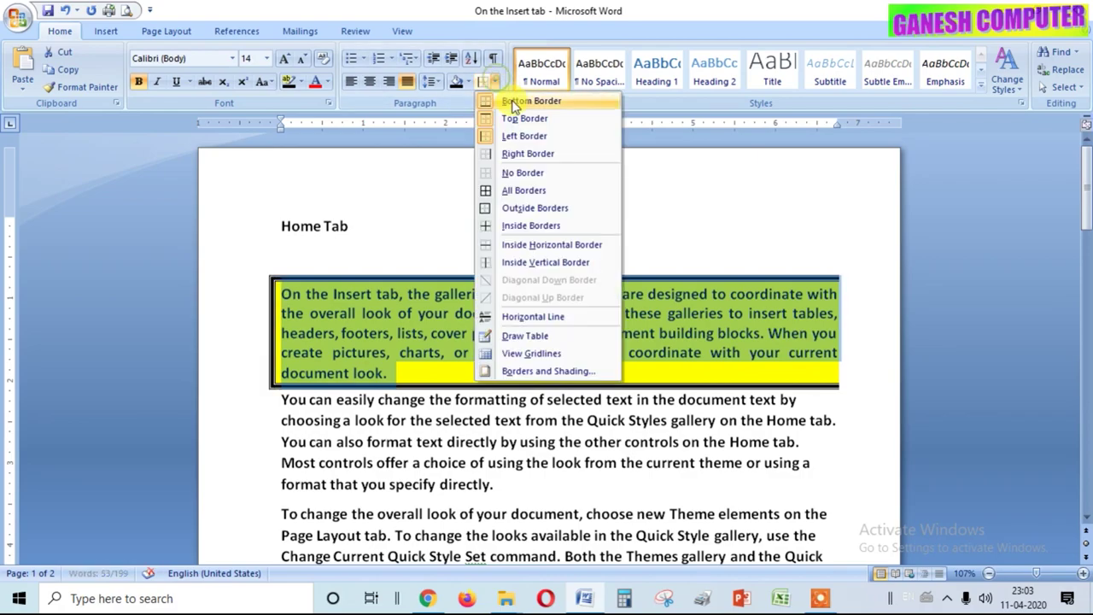
left_click(530, 154)
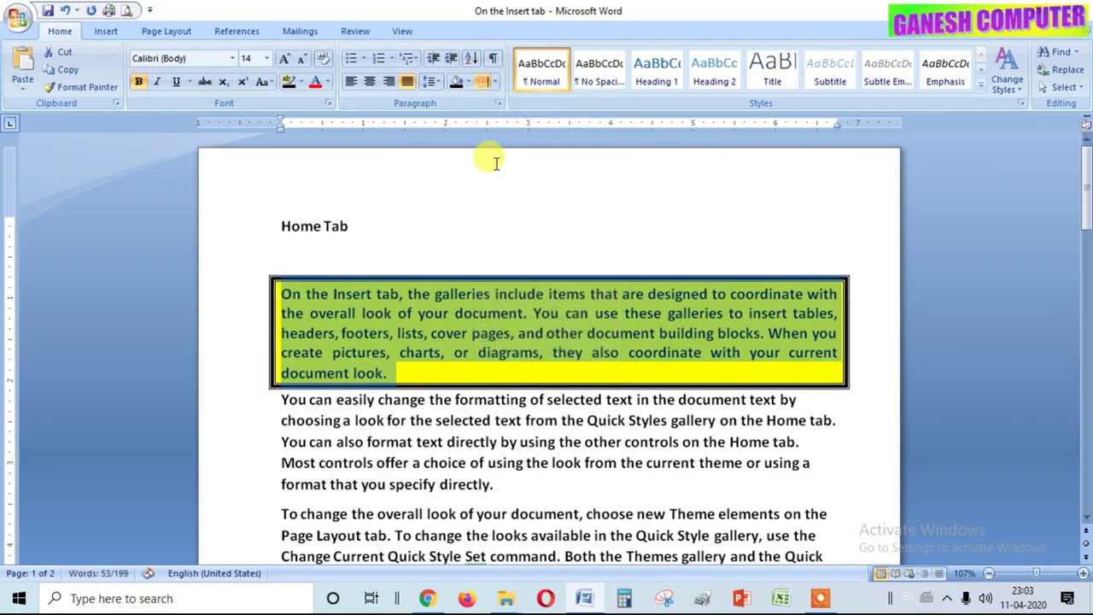
left_click(702, 422)
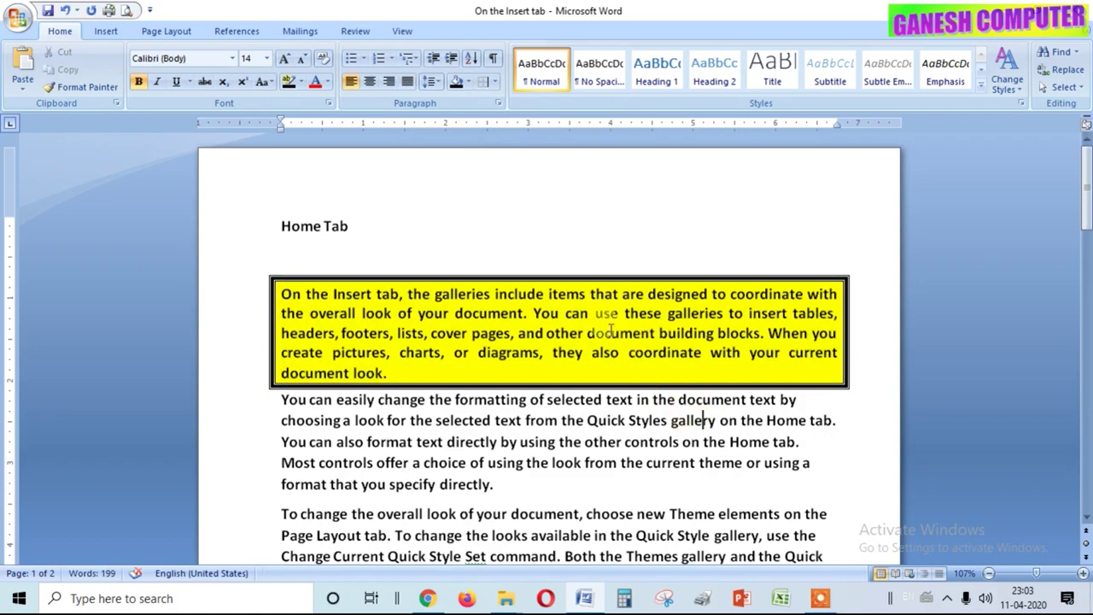
left_click_drag(281, 294, 400, 373)
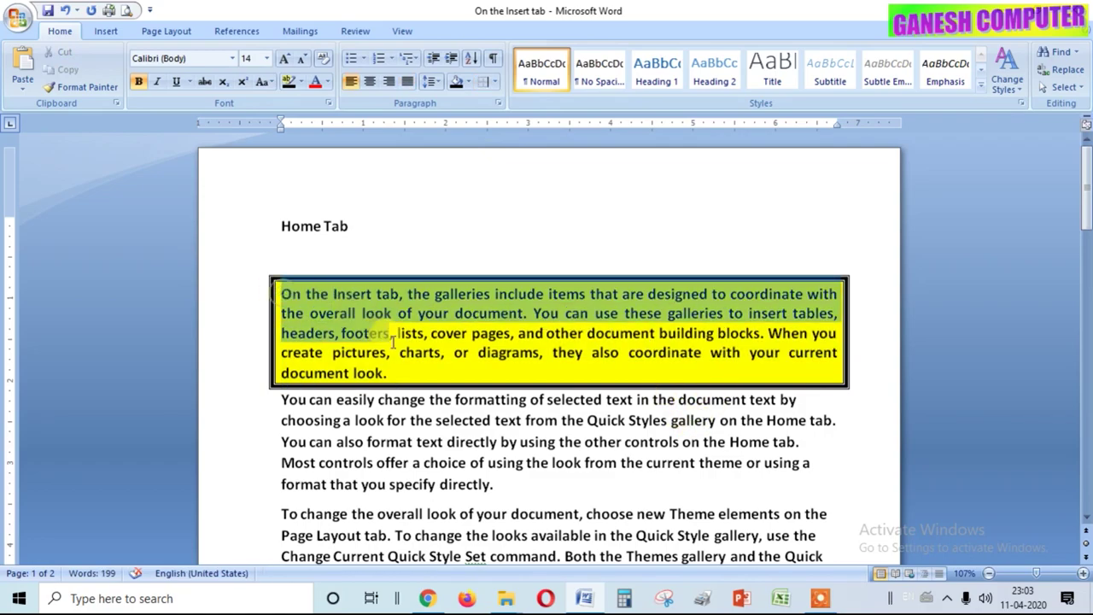
left_click(495, 81)
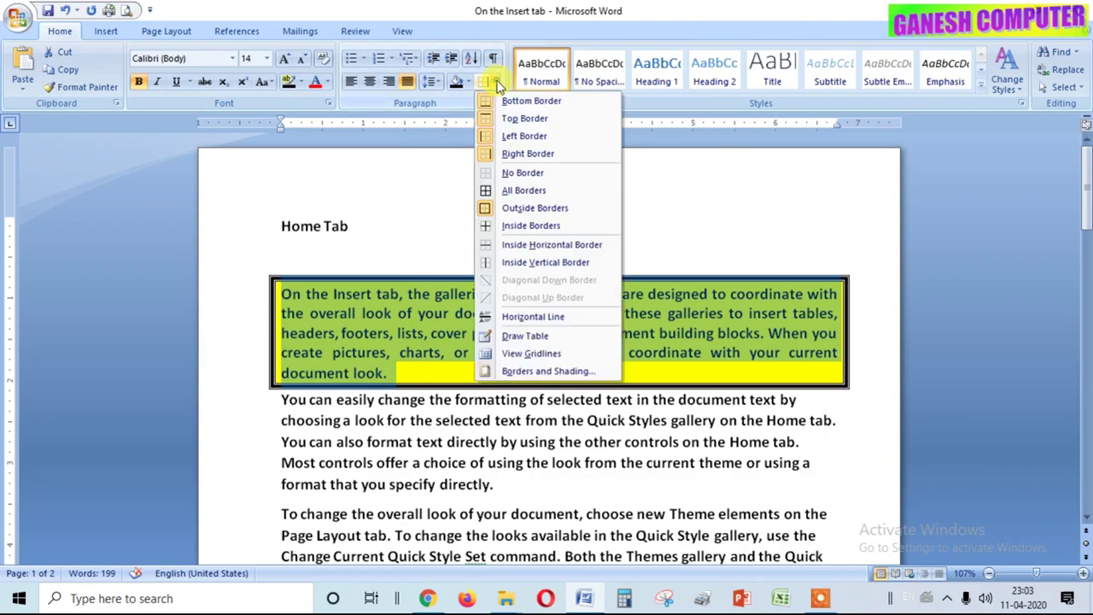
Step: Switch the yellow paragraph's box border to a ½ pt dashed line style
left_click(545, 372)
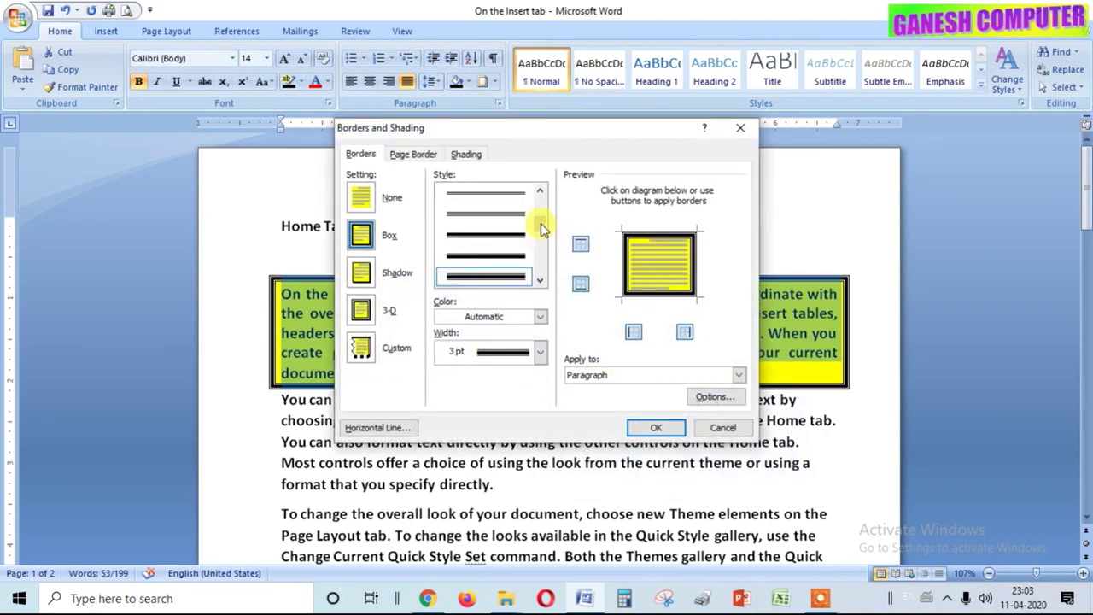
left_click_drag(542, 225, 542, 209)
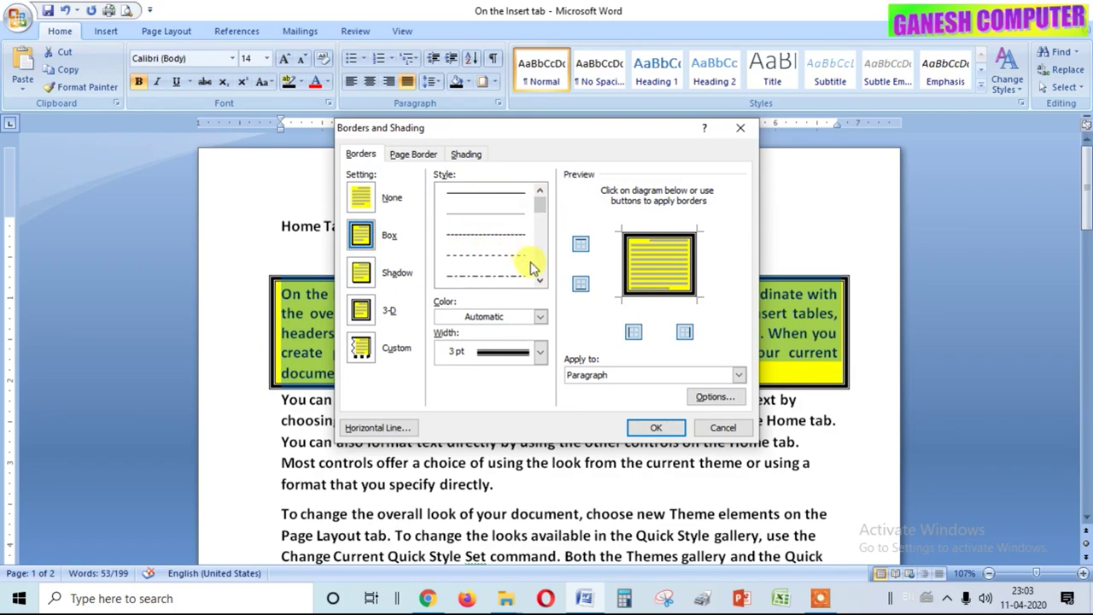
scroll(545, 216, "down", 2)
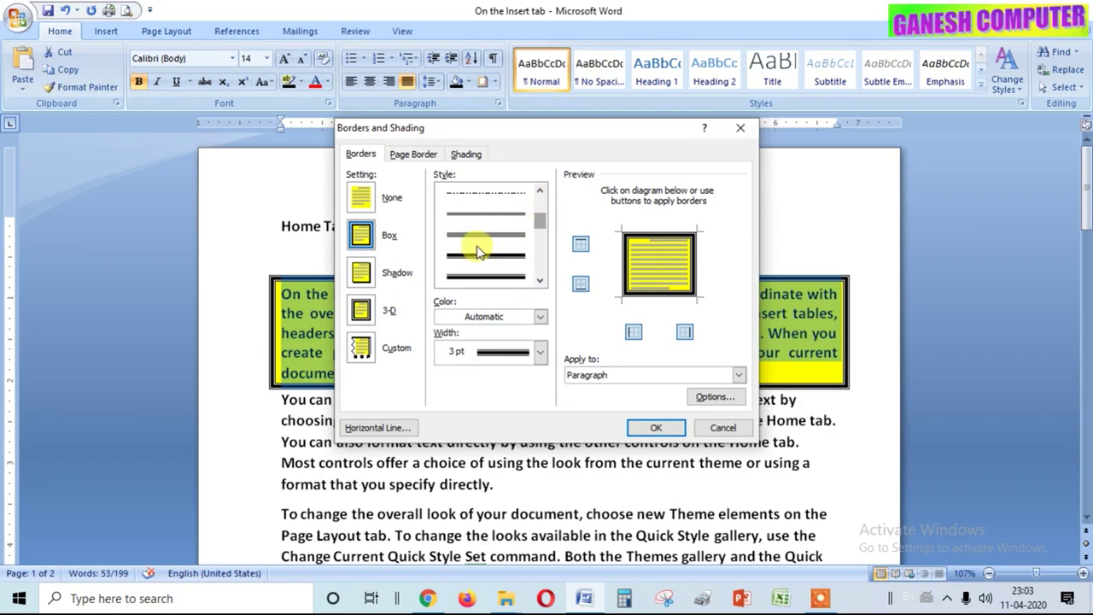
scroll(539, 223, "up", 1)
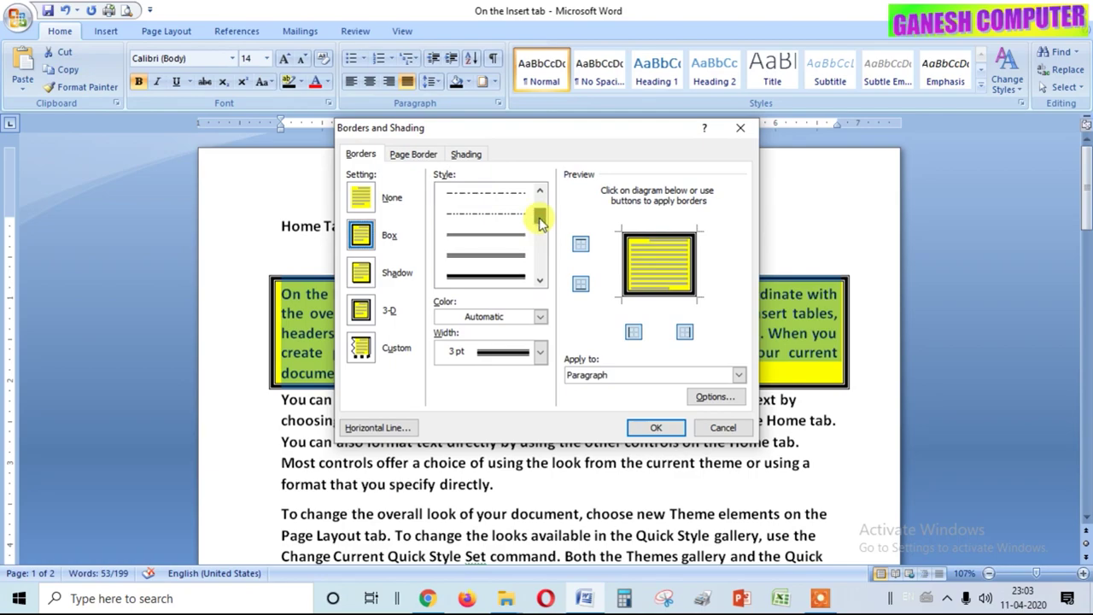
left_click(501, 219)
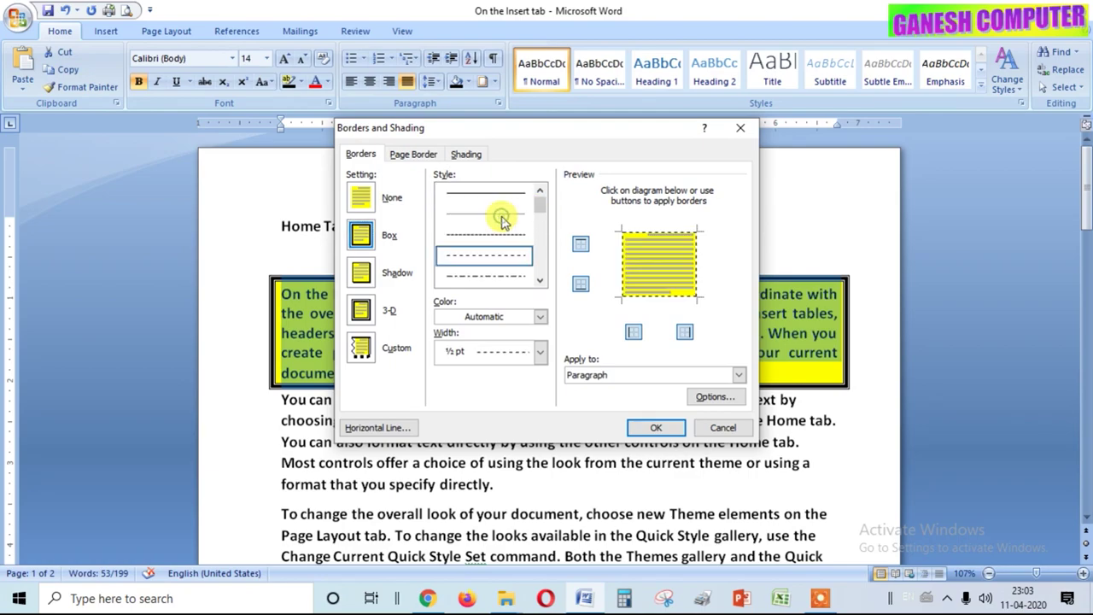
left_click(656, 427)
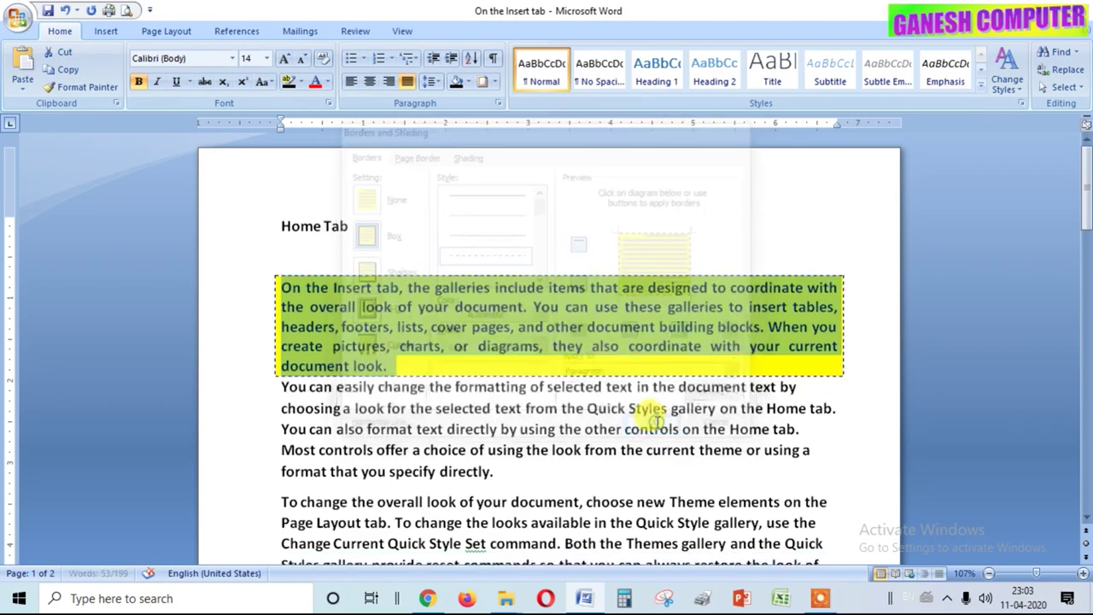
left_click(605, 408)
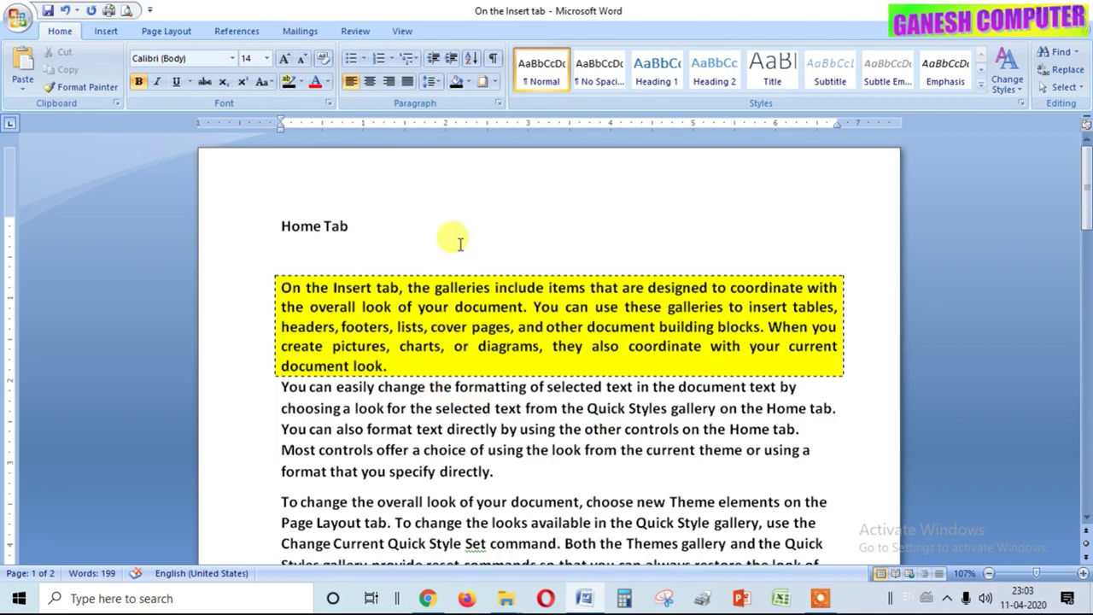